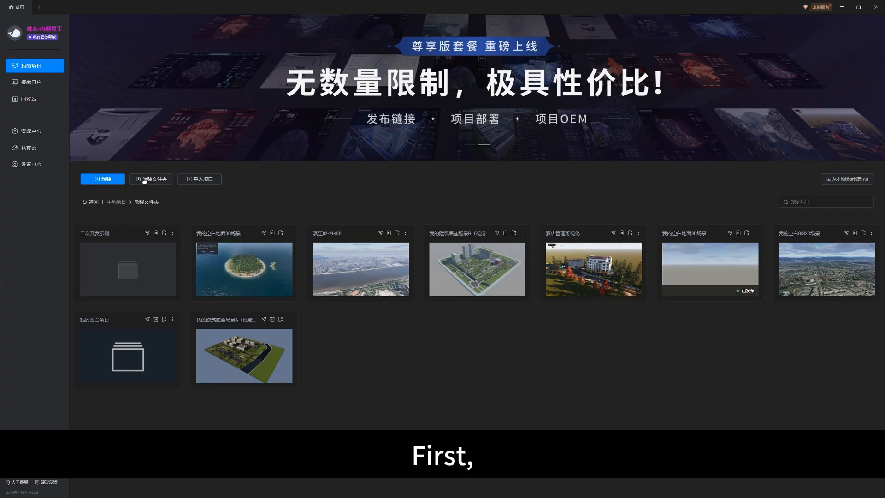
Create a new project from the 3D数字孪生 template 建筑底座场景B (视觉优先), keeping the default project name.
click(102, 178)
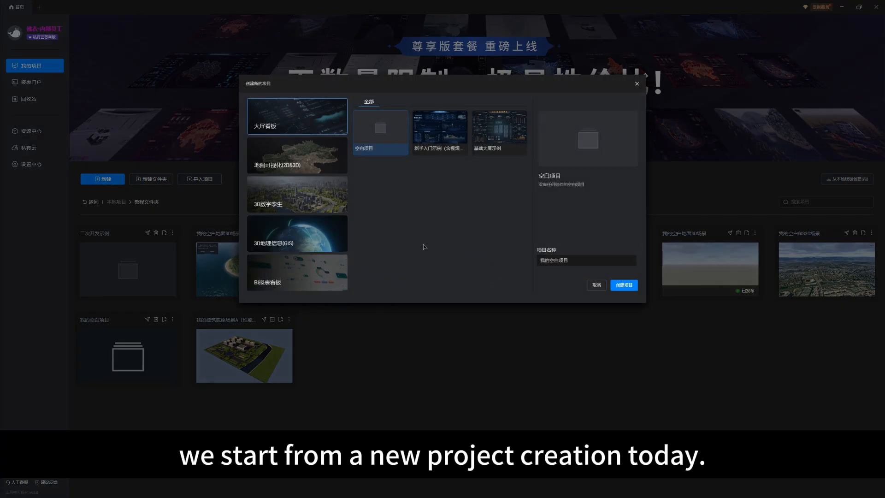
click(294, 199)
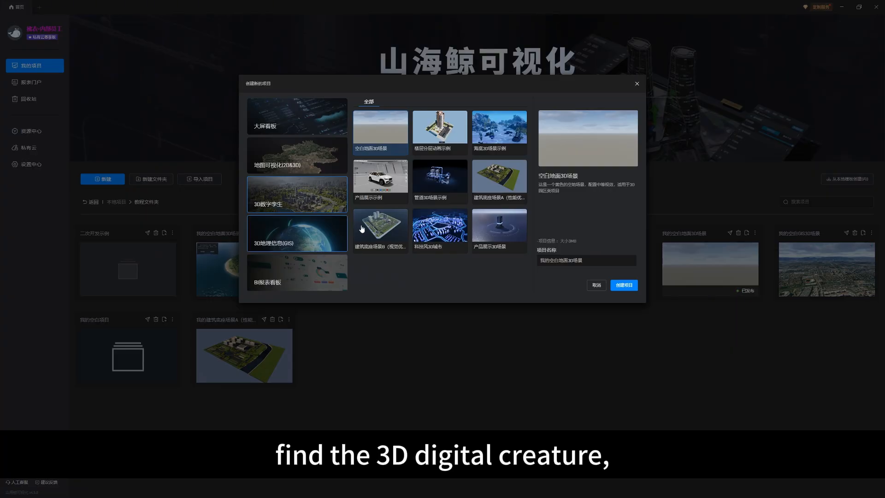
click(380, 239)
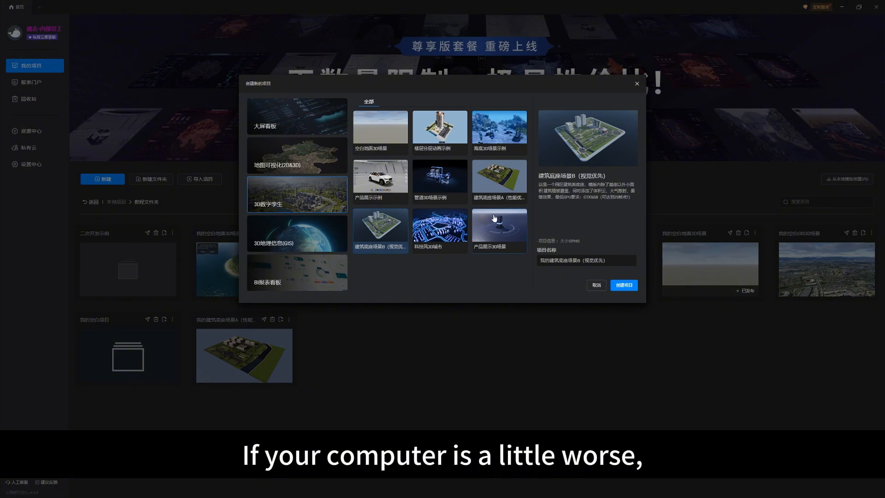
click(623, 285)
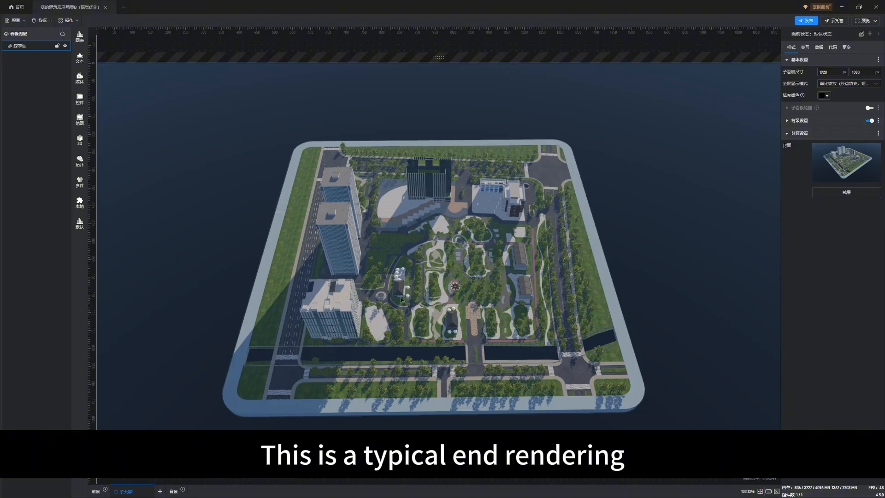
Publish the building scene project as a web link with the default deployment settings and close the deployment dialog.
drag(404, 311, 374, 297)
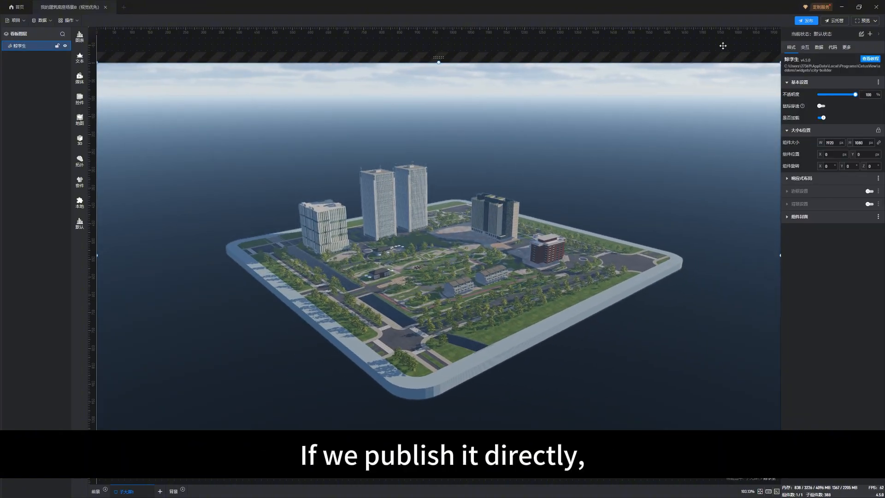
click(805, 21)
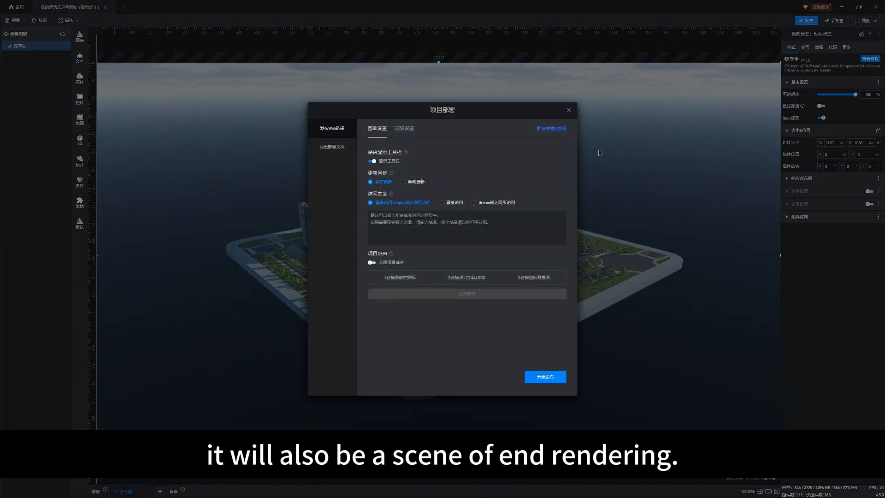
click(546, 377)
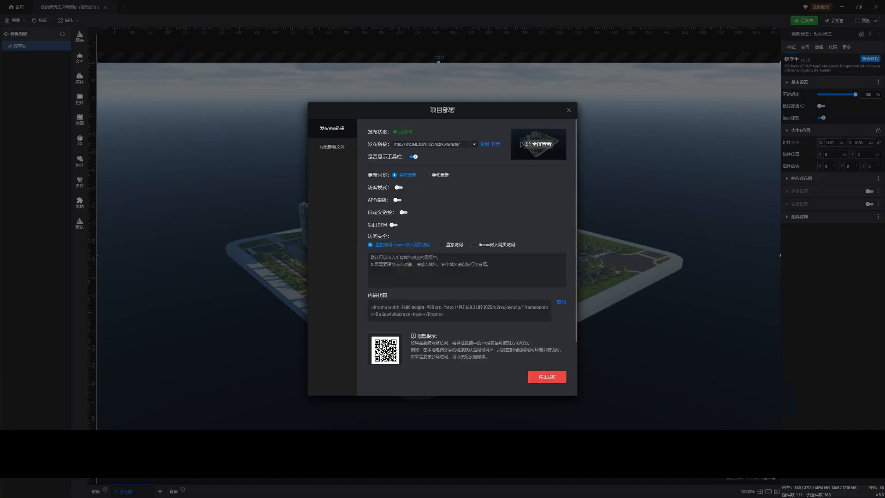
click(570, 112)
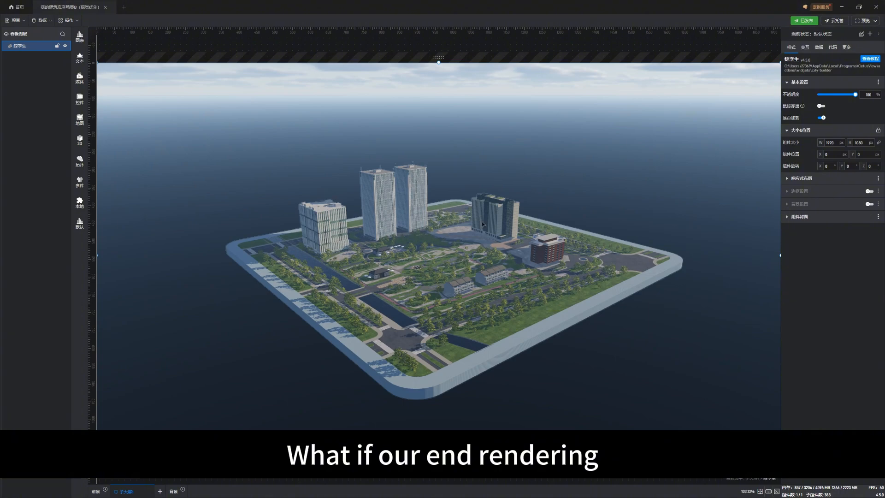
Enter edit mode for the 鲸孪生 3D scene and select the 鸟瞰相机 camera in its 相机 folder.
drag(447, 271, 371, 276)
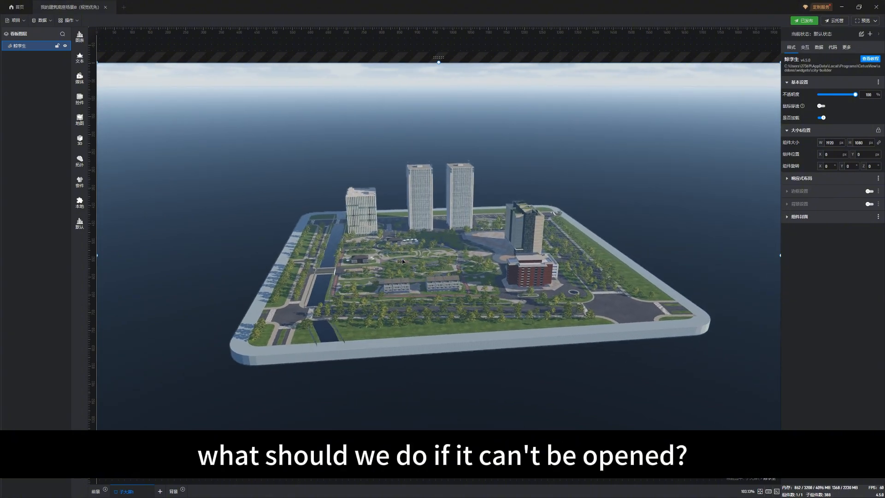
scroll(401, 263, up, 4)
drag(394, 265, 372, 251)
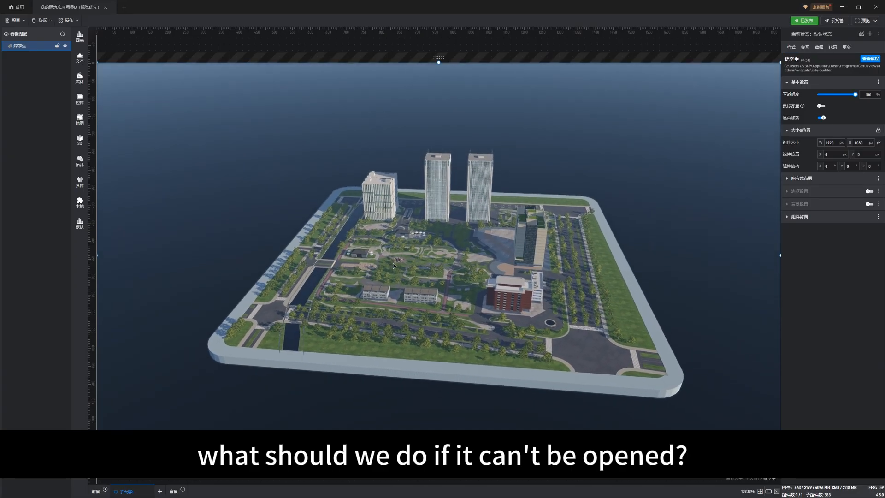
double_click(373, 245)
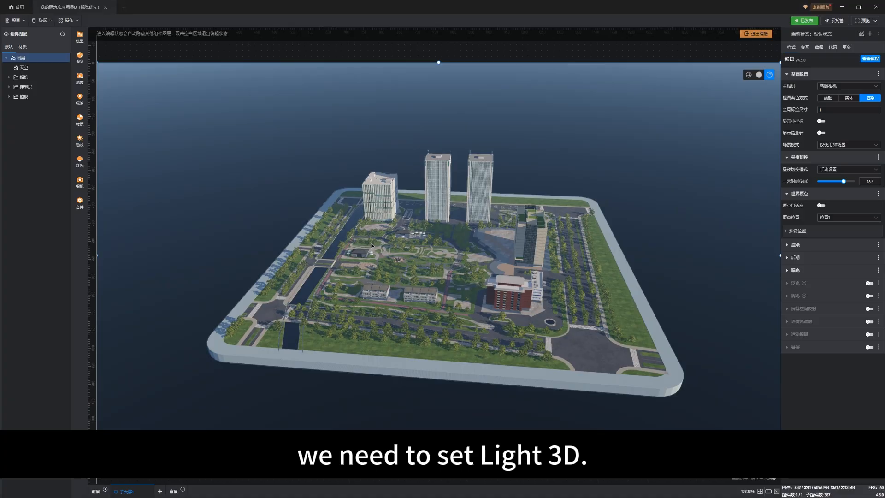
click(9, 77)
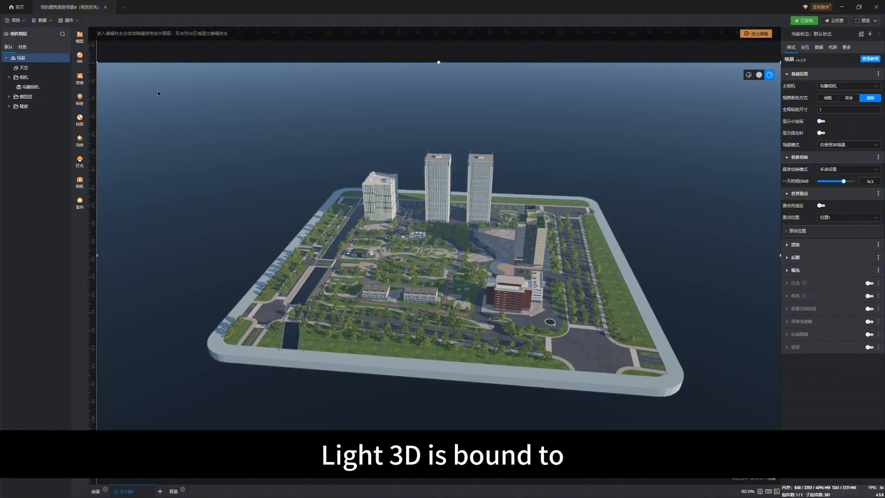
click(27, 87)
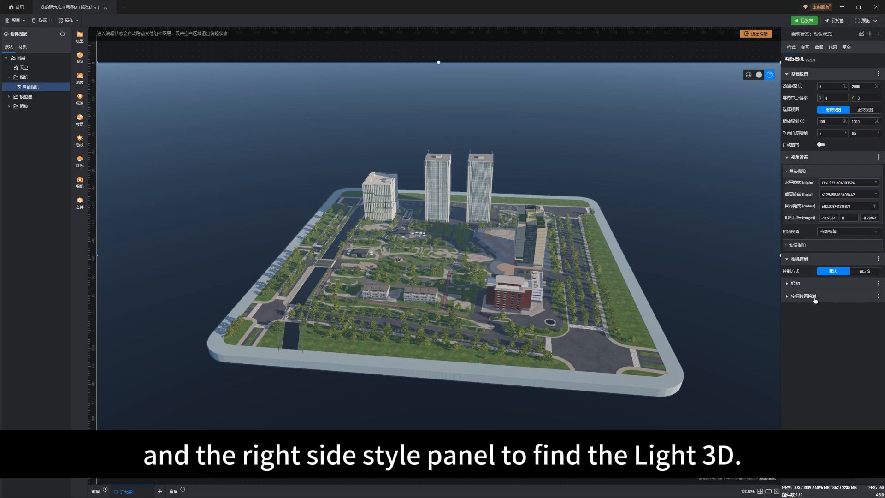
Add a pre-render view (预渲染视角) in the 轻3D settings of the 鸟瞰相机 camera.
click(796, 283)
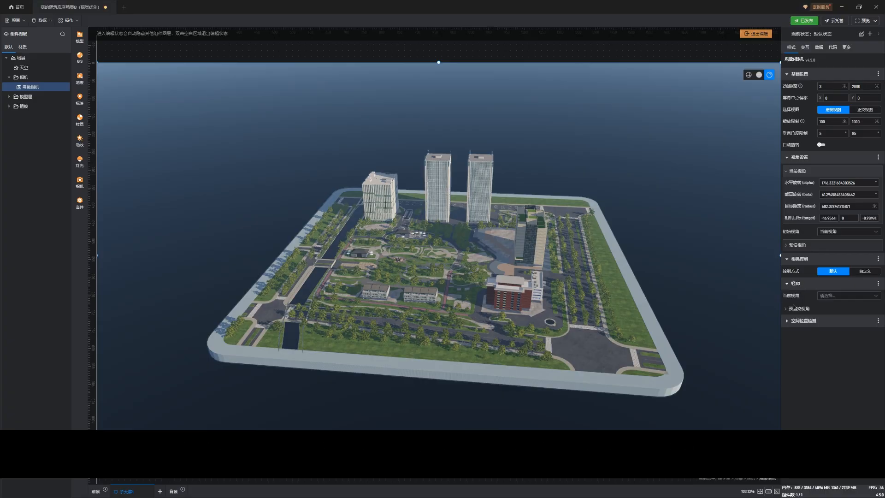
click(794, 308)
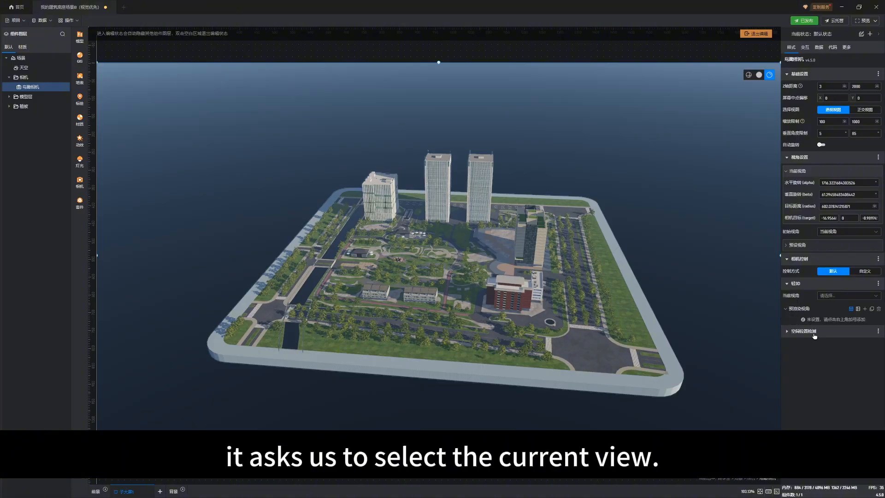
click(866, 309)
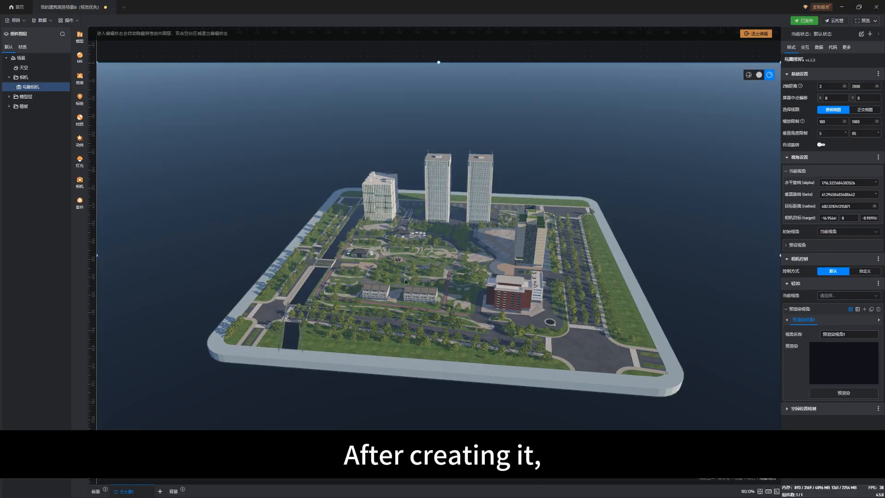
Examine the scene from different sides and heights, from high bird's-eye angles down to the horizon, for a suitable camera angle.
drag(405, 282, 413, 292)
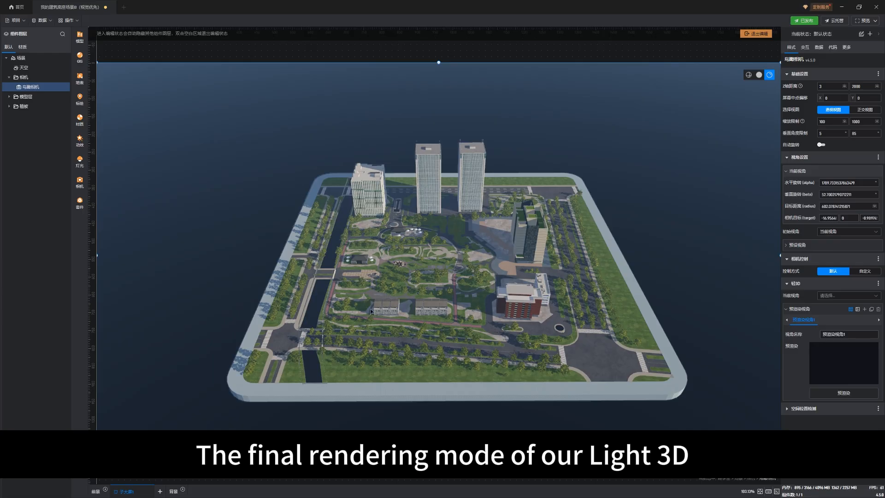
drag(337, 304, 380, 310)
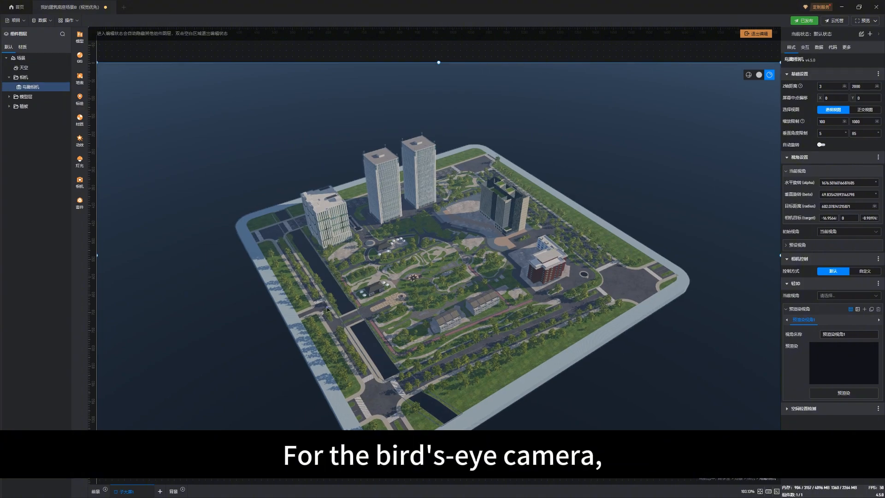
drag(327, 310, 439, 312)
drag(258, 304, 441, 288)
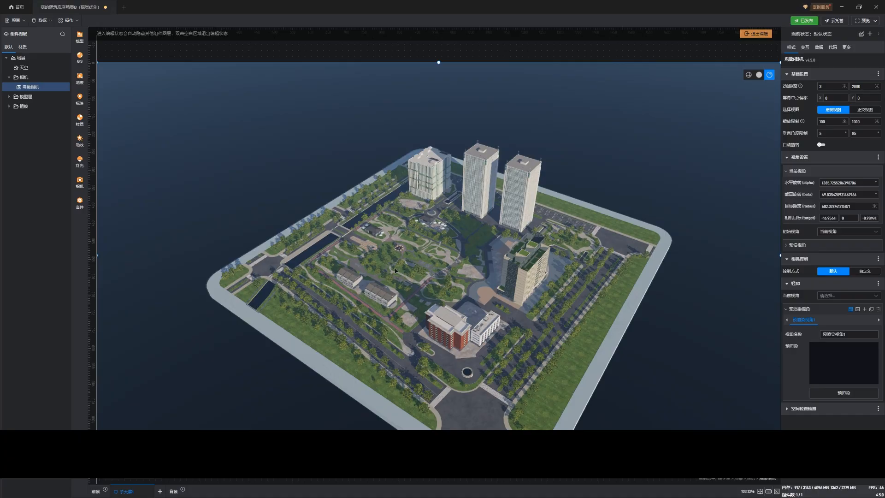
drag(446, 358, 402, 315)
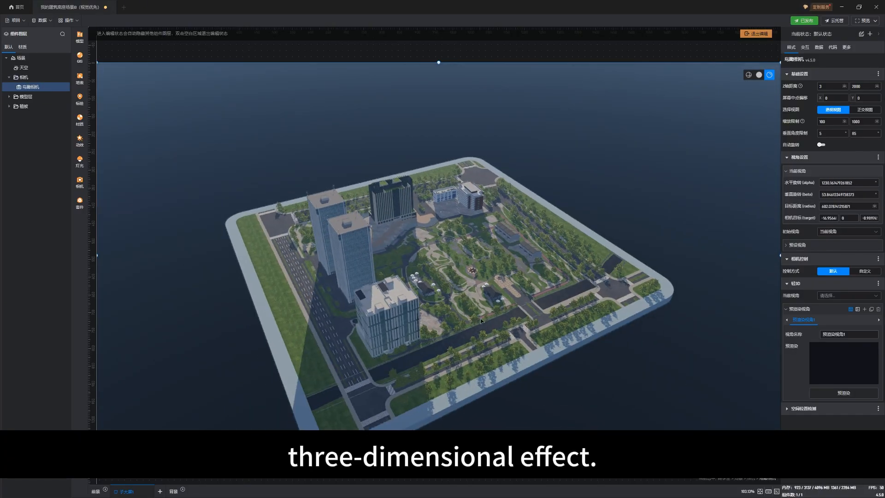
drag(342, 312, 391, 328)
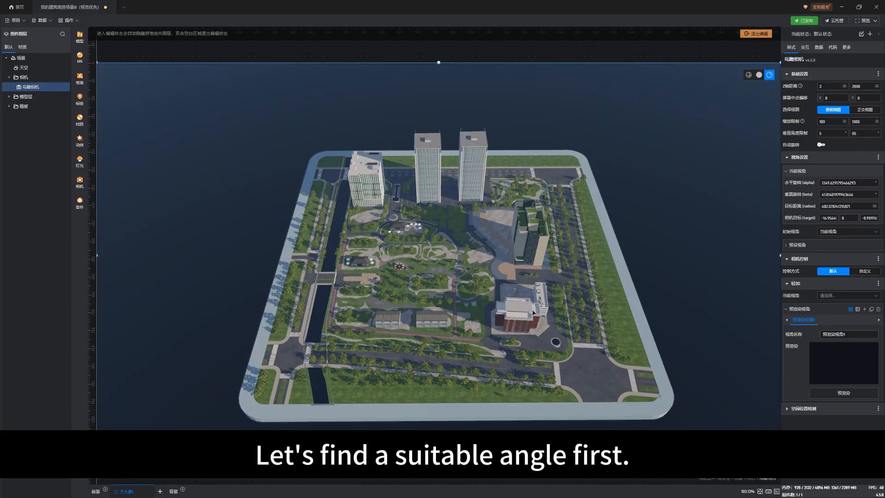
drag(446, 312, 438, 277)
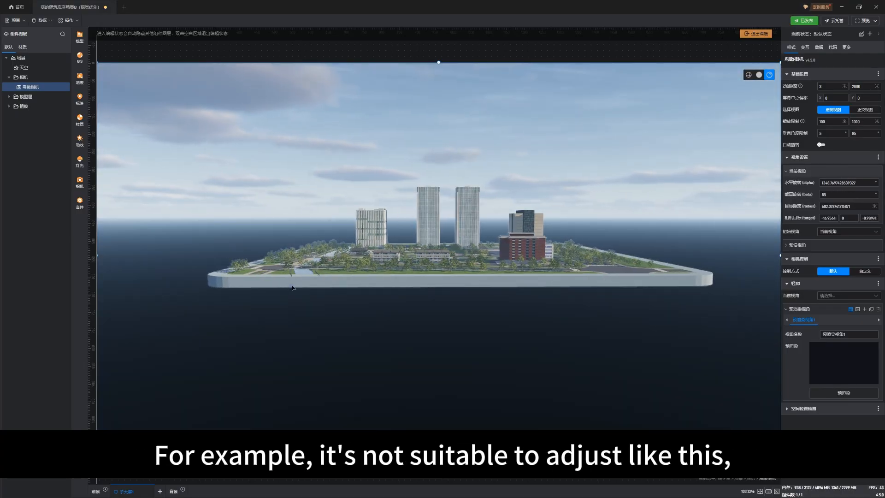
drag(292, 288, 436, 324)
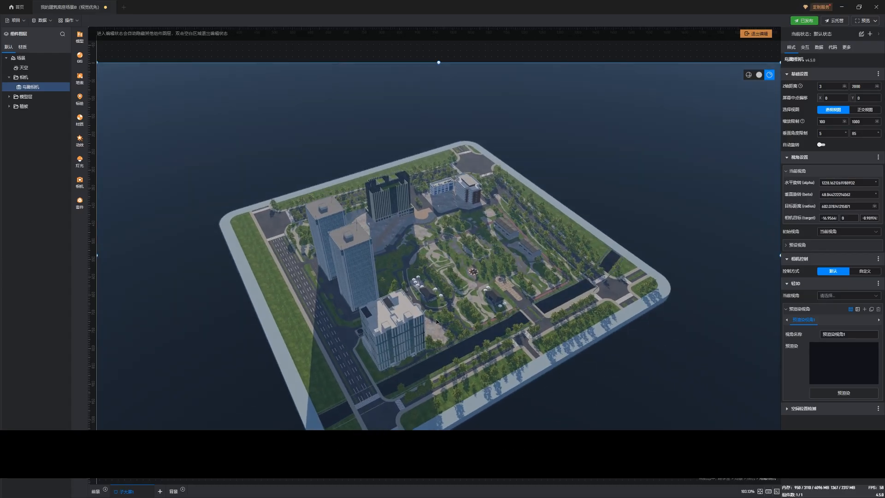
Check how close the camera can get to the tall buildings before they block the view.
scroll(436, 322, up, 6)
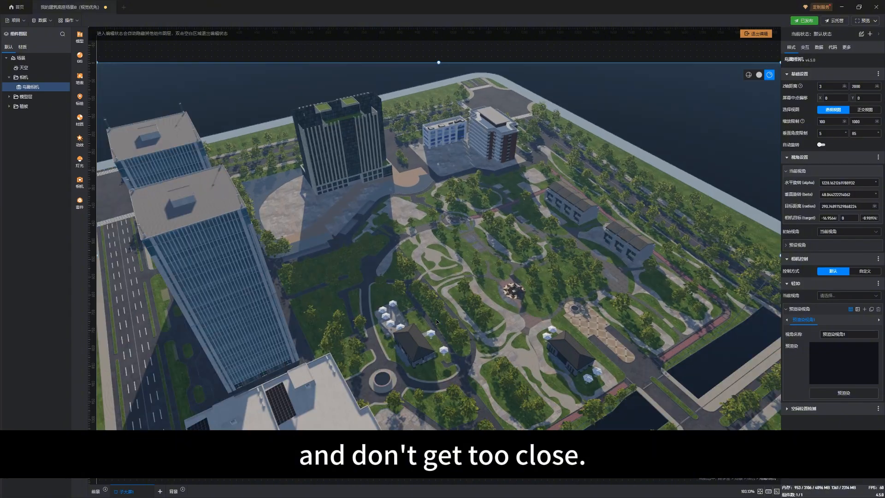
scroll(435, 321, up, 3)
drag(436, 320, 381, 330)
scroll(378, 331, up, 3)
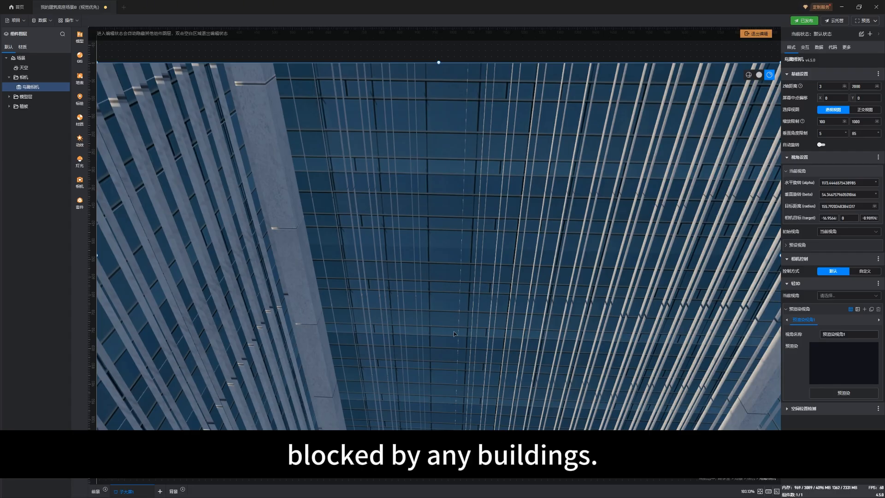
scroll(461, 320, down, 3)
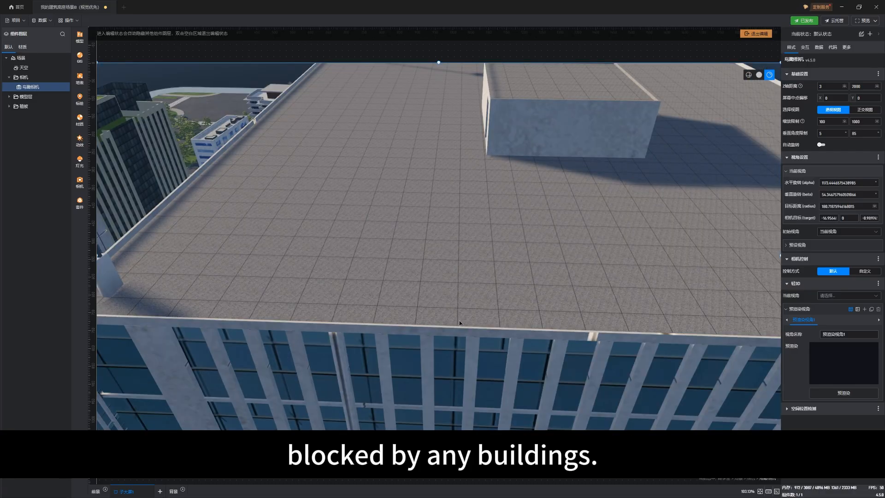
scroll(458, 321, down, 2)
scroll(458, 321, down, 2)
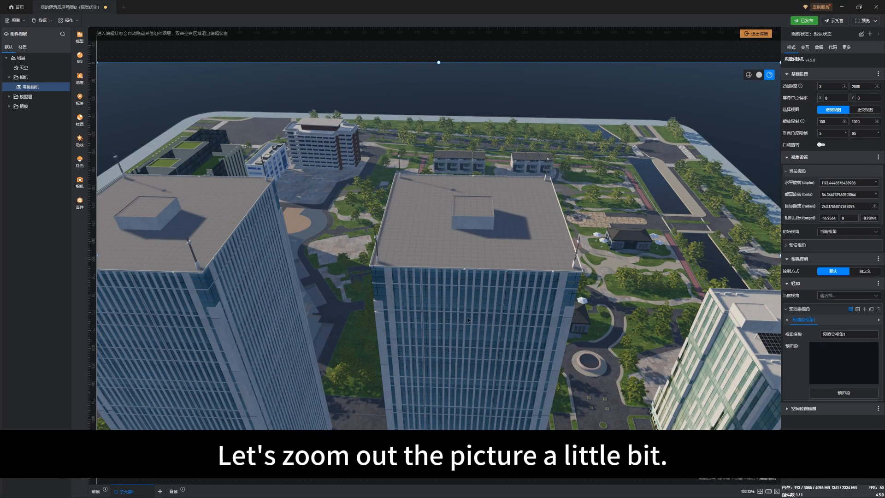
Pull the camera back to an unobstructed bird's-eye angle over the whole park and pre-render the view 预渲染视角1.
drag(457, 321, 405, 330)
scroll(405, 330, down, 3)
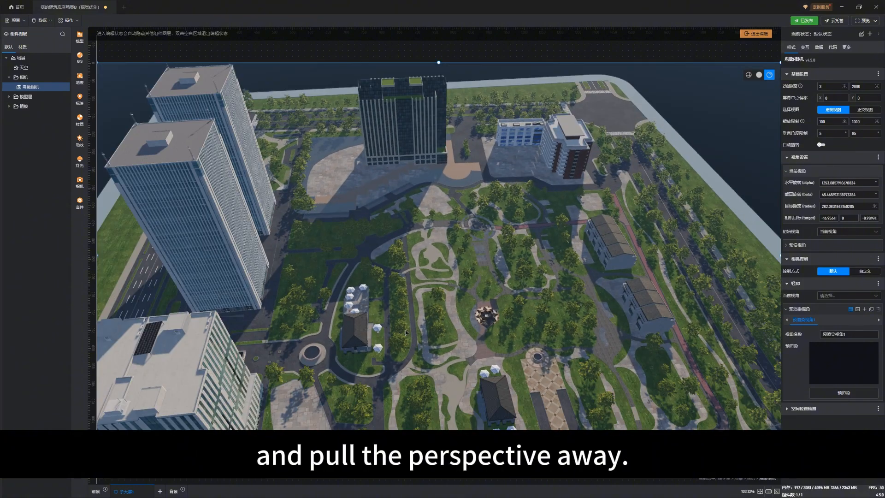
scroll(405, 330, down, 2)
scroll(405, 329, down, 2)
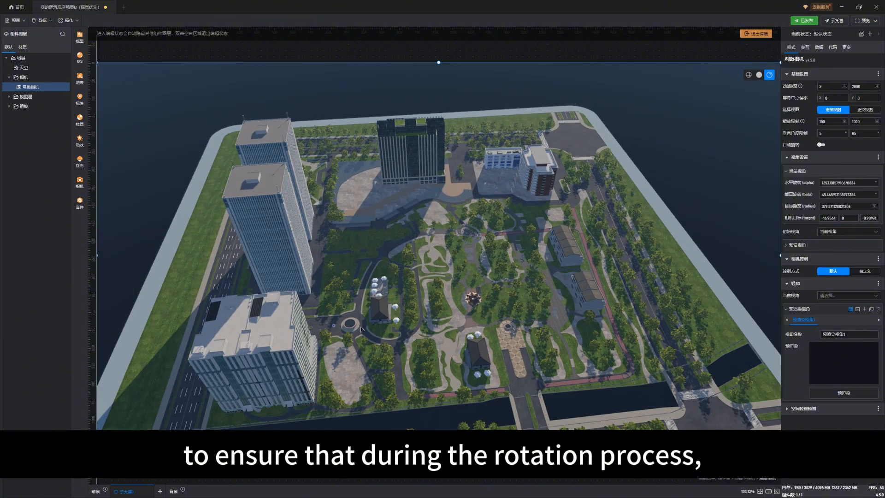
drag(339, 328, 448, 326)
drag(289, 324, 405, 326)
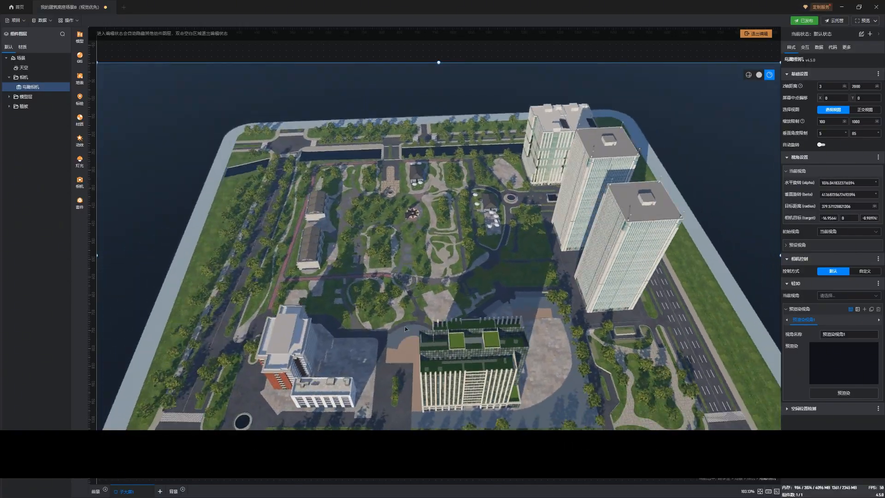
drag(265, 326, 353, 326)
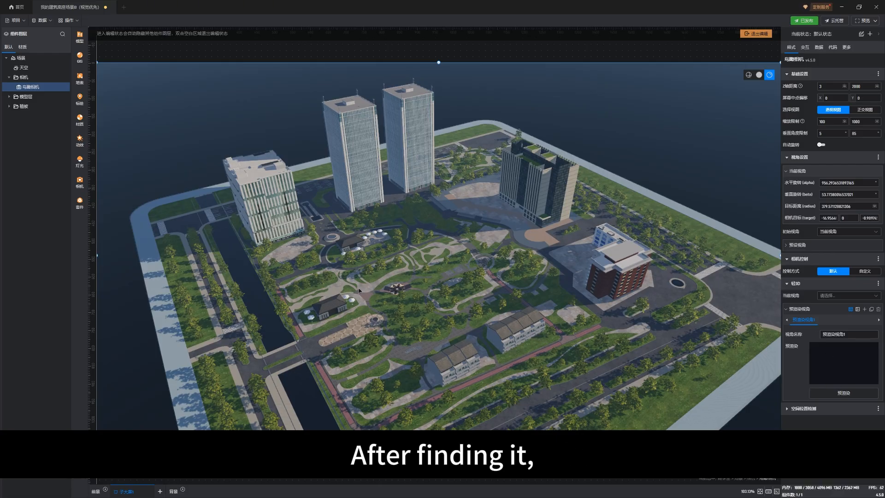
click(851, 394)
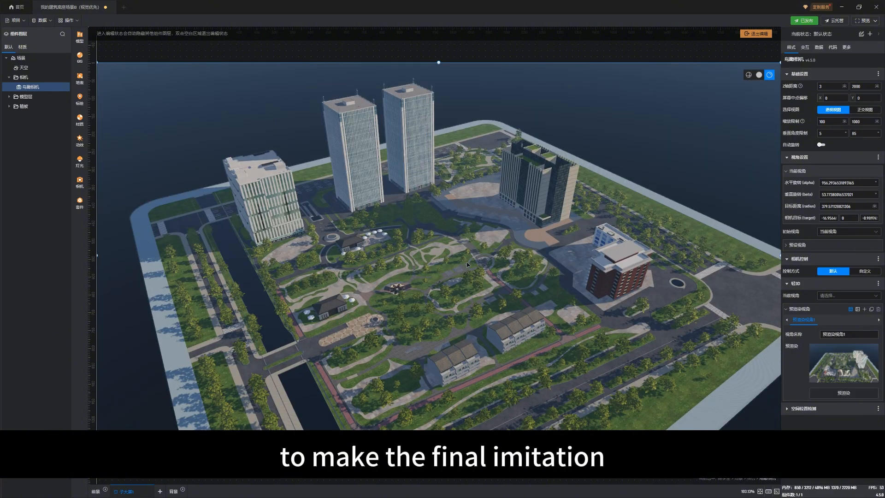
drag(382, 294, 392, 281)
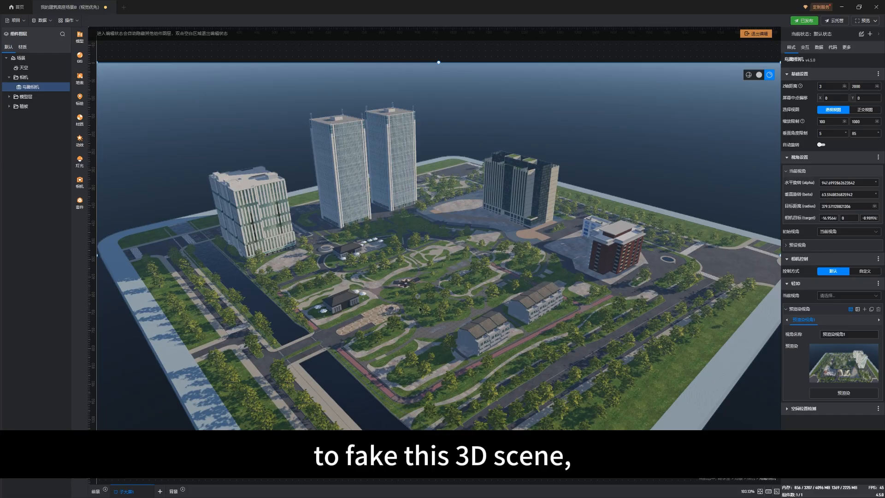
drag(419, 309, 365, 317)
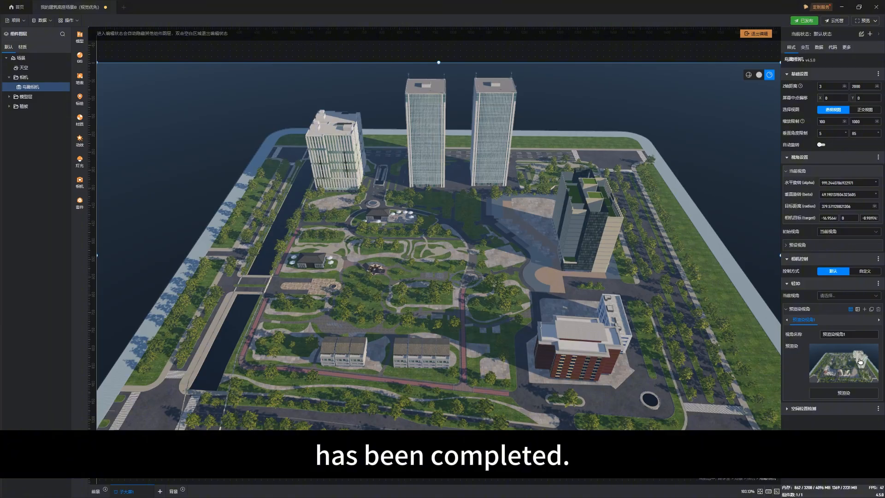
drag(427, 314, 447, 292)
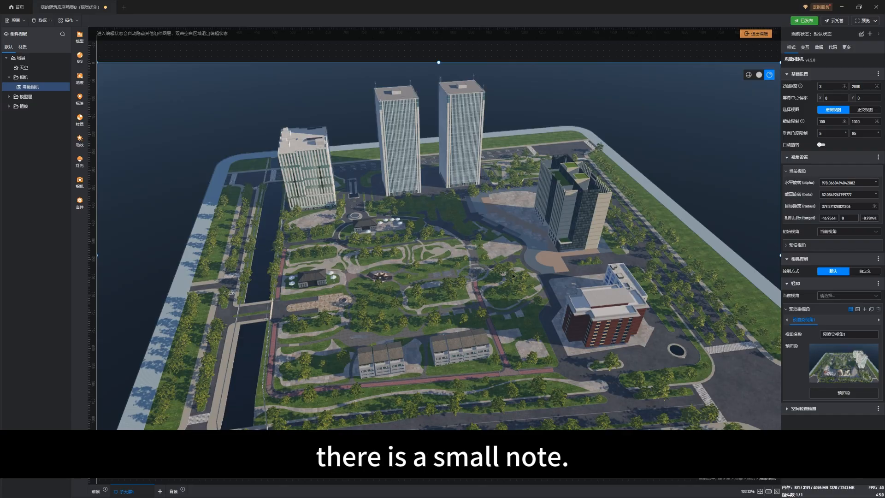
Set the current view (当前视角) in the camera's 轻3D settings to 预渲染视角1.
drag(426, 300, 387, 178)
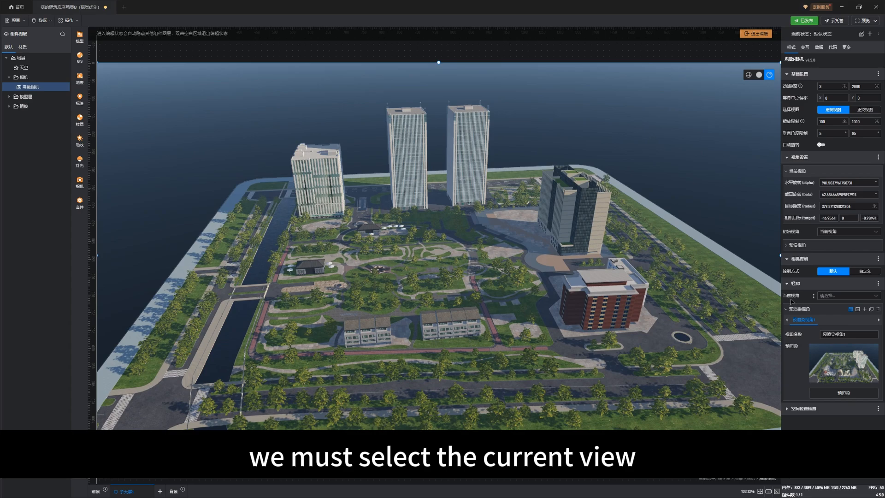
click(875, 296)
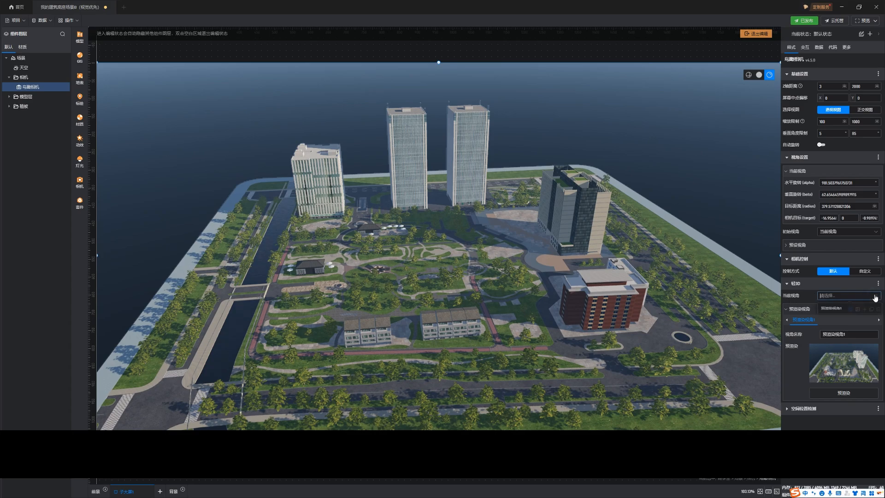
click(871, 309)
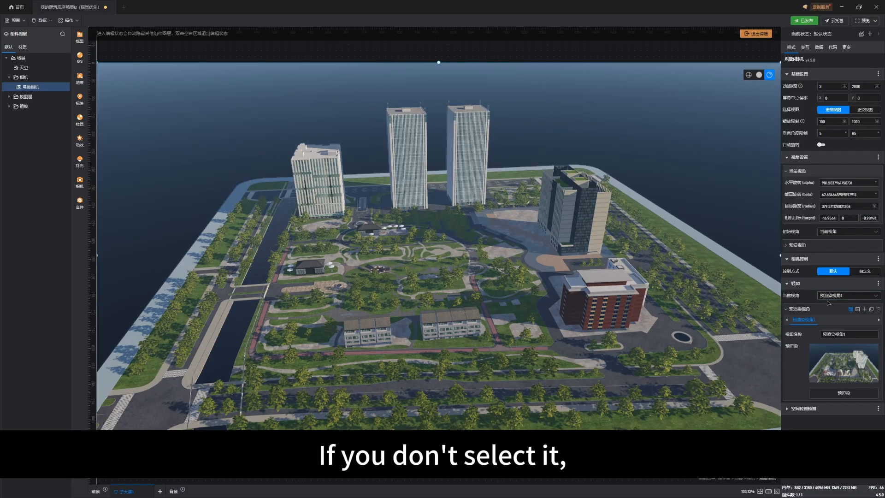
click(872, 296)
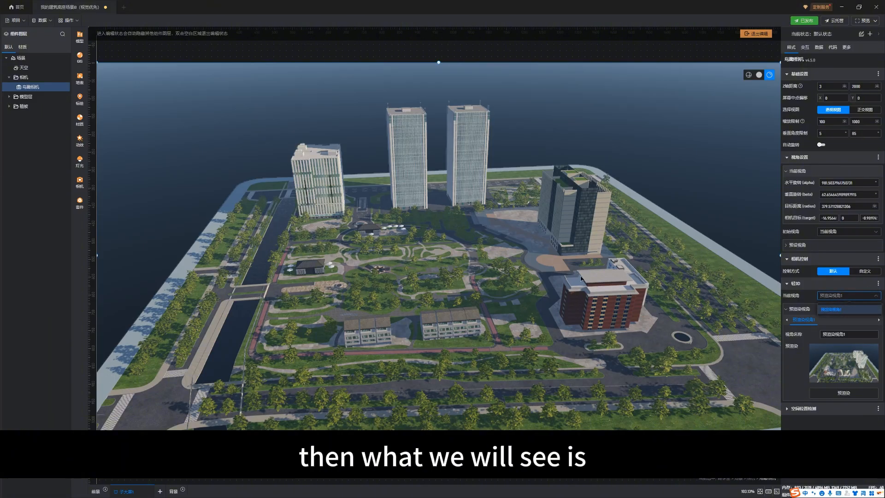
click(443, 268)
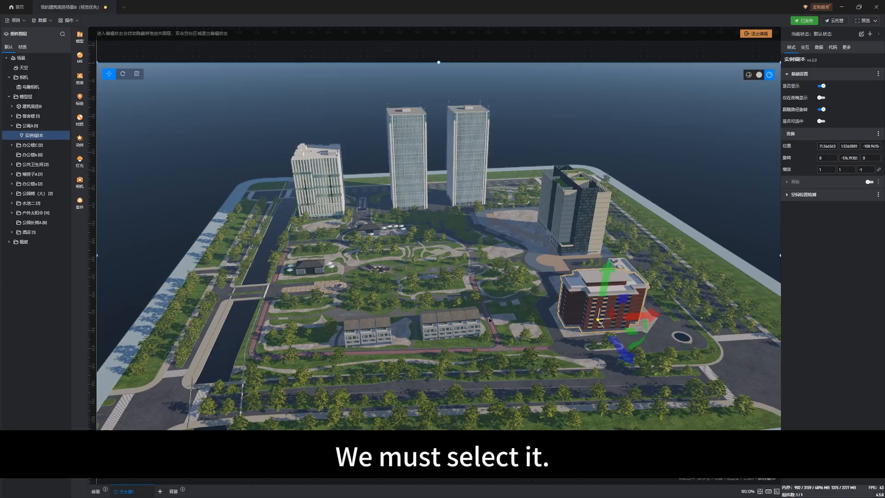
drag(482, 317, 469, 318)
click(618, 264)
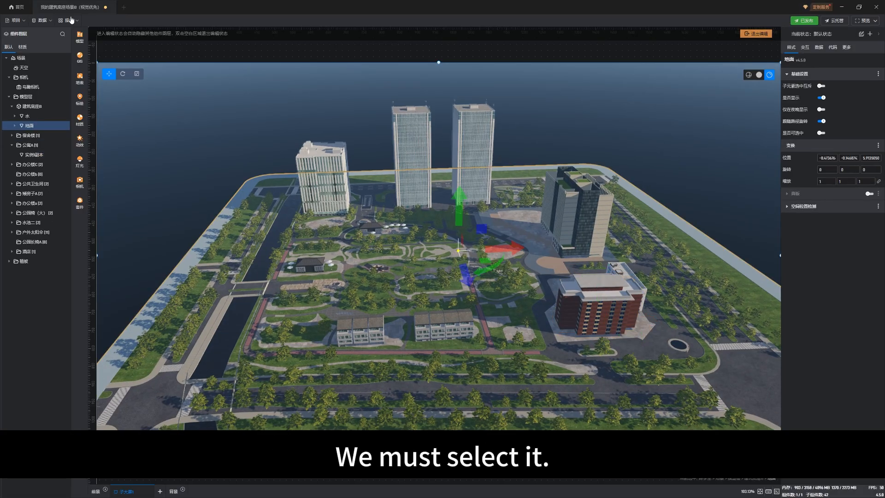
Set the light 3D mode (轻3D模式) in the scene's rendering settings to 生效.
click(22, 58)
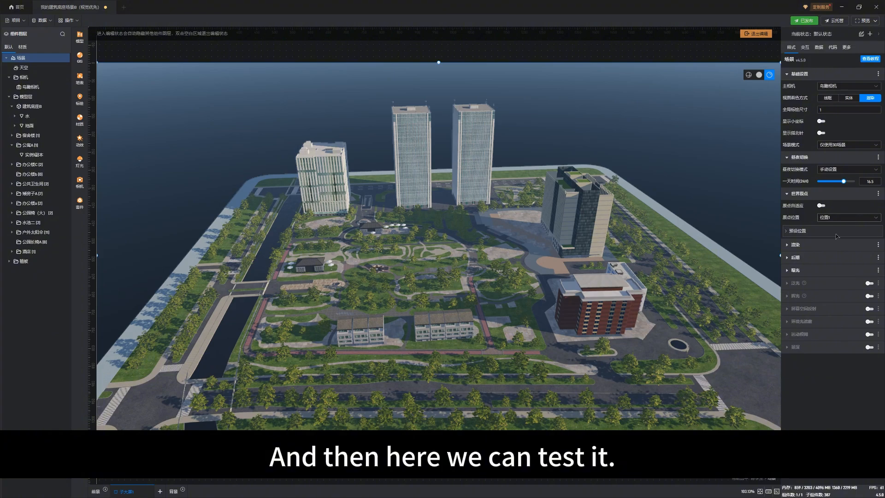
click(803, 247)
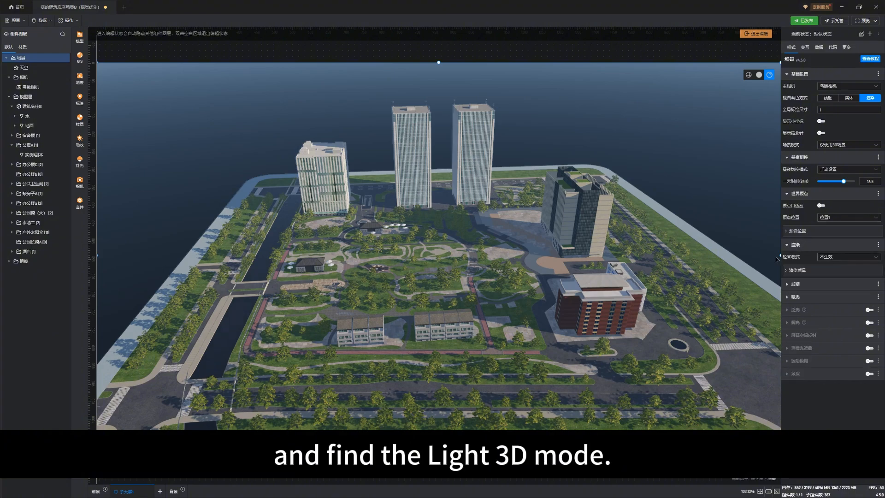
click(872, 260)
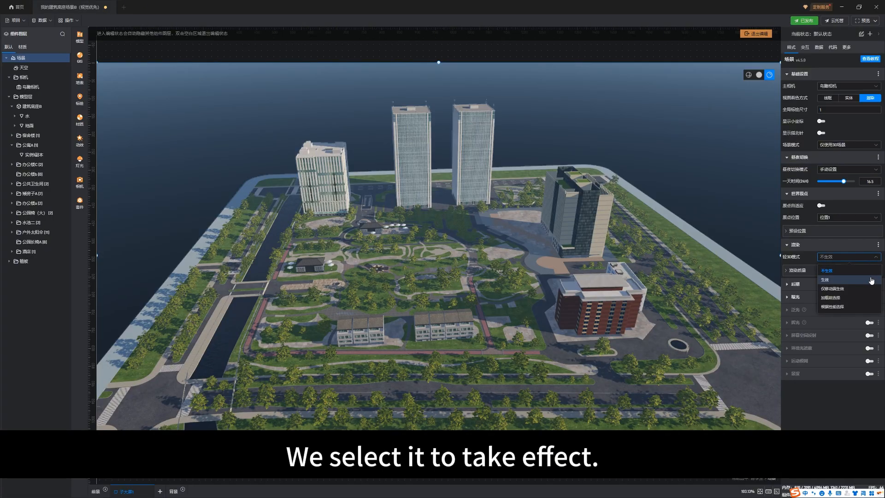
click(871, 279)
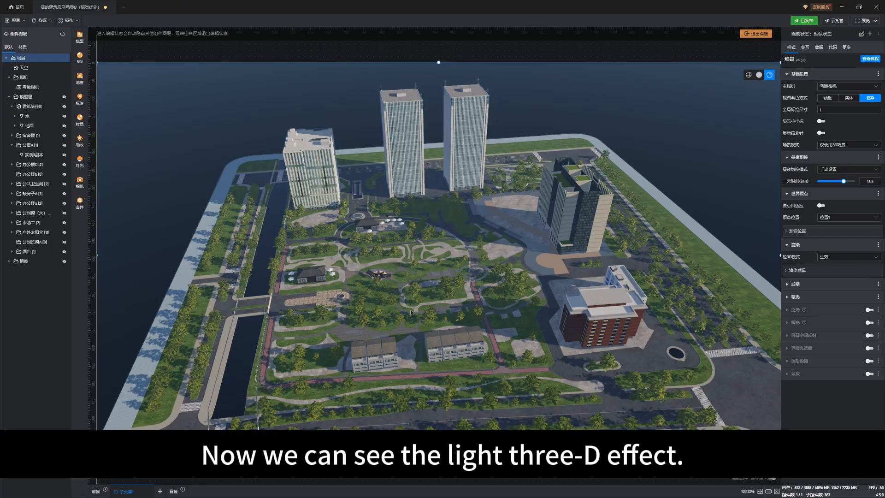
Examine the light 3D rendering of the park from all sides by rotating the view horizontally around it.
drag(338, 319, 451, 321)
drag(320, 317, 505, 313)
drag(304, 311, 437, 317)
drag(502, 314, 386, 307)
drag(296, 309, 475, 312)
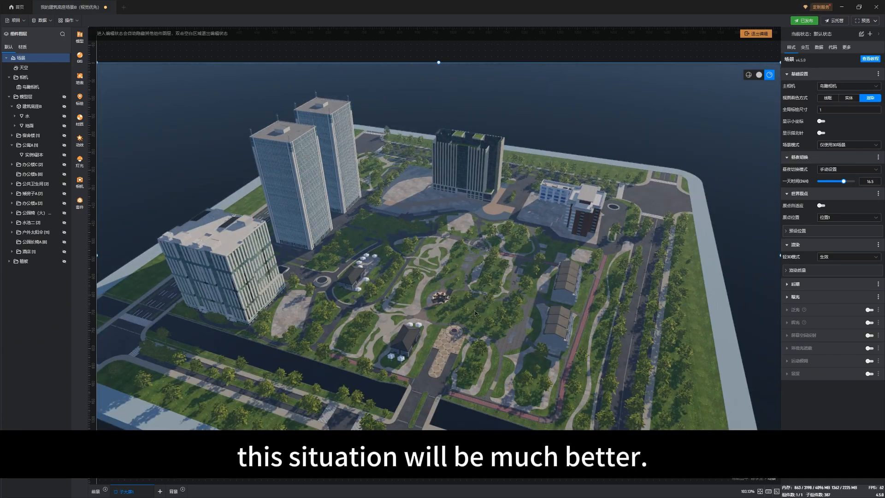
drag(550, 309, 453, 302)
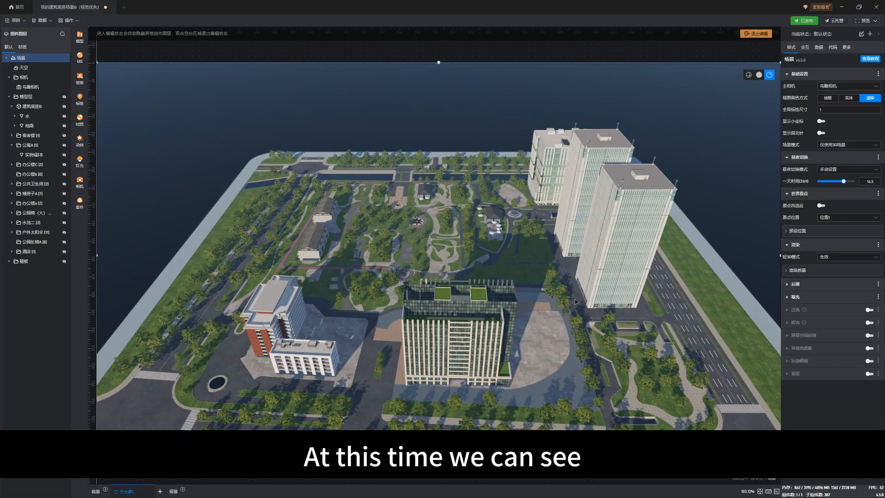
drag(306, 301, 490, 306)
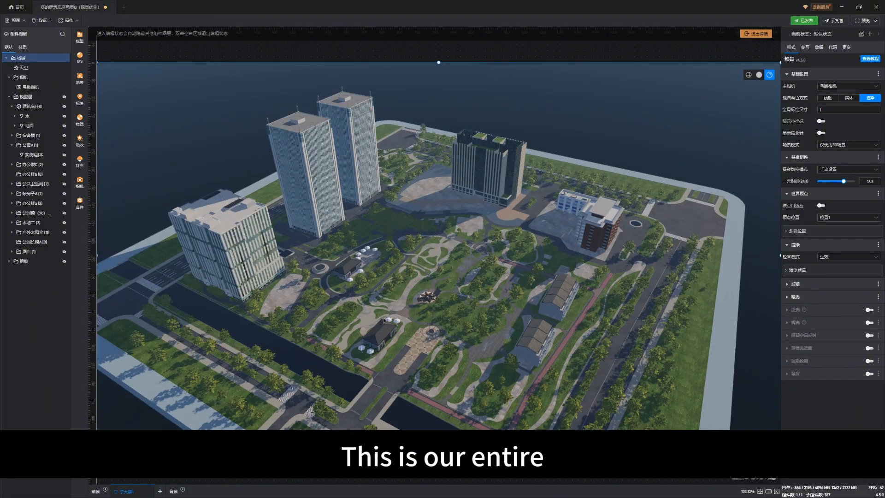
drag(383, 317, 470, 305)
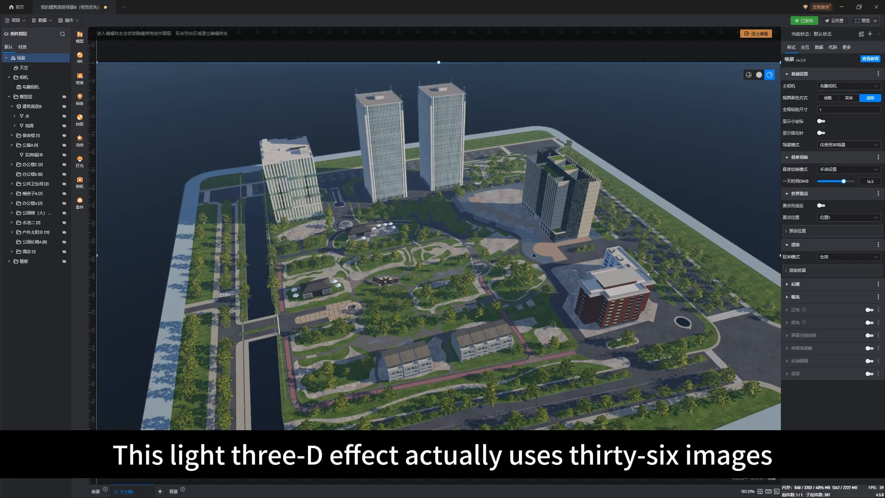
drag(486, 315, 449, 313)
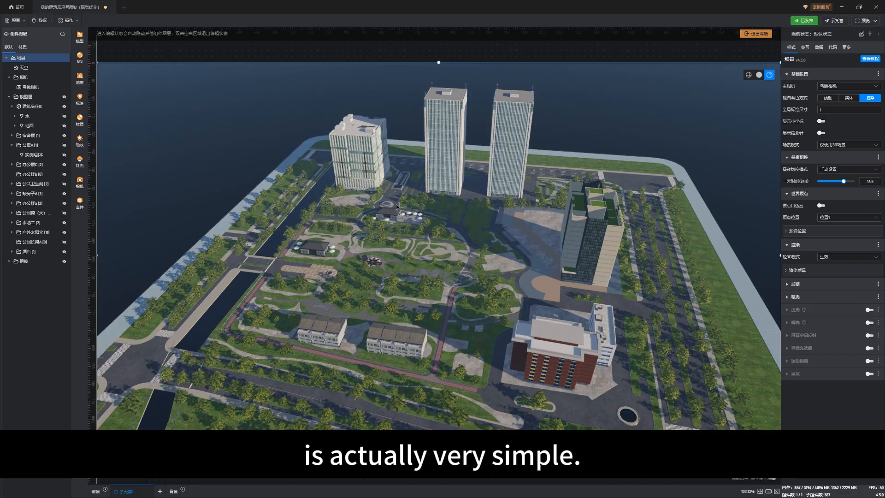
drag(295, 380, 345, 370)
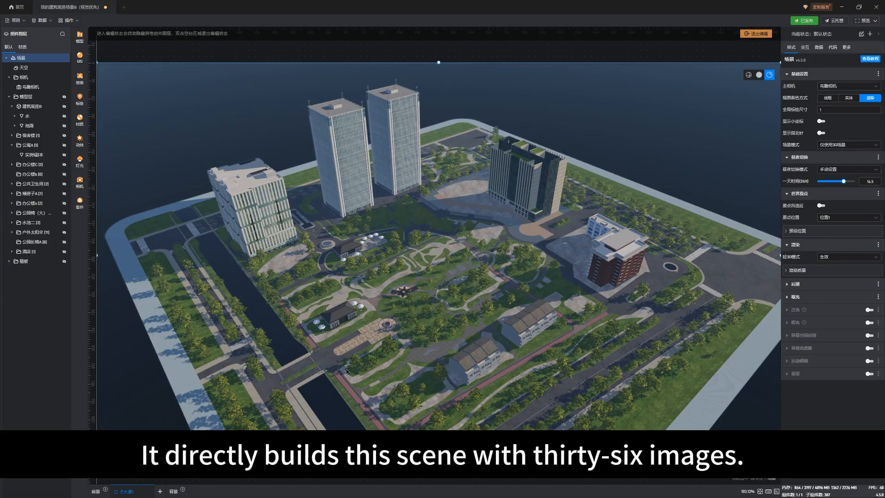
drag(219, 329, 246, 332)
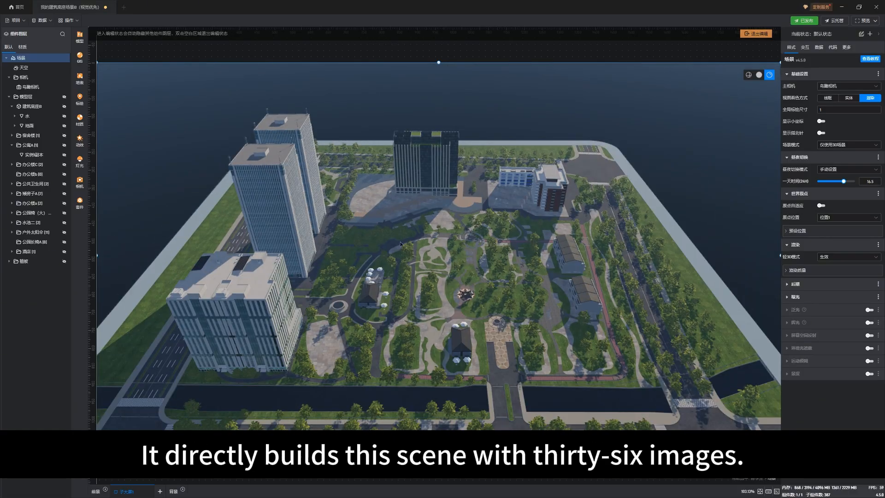
drag(594, 375, 359, 325)
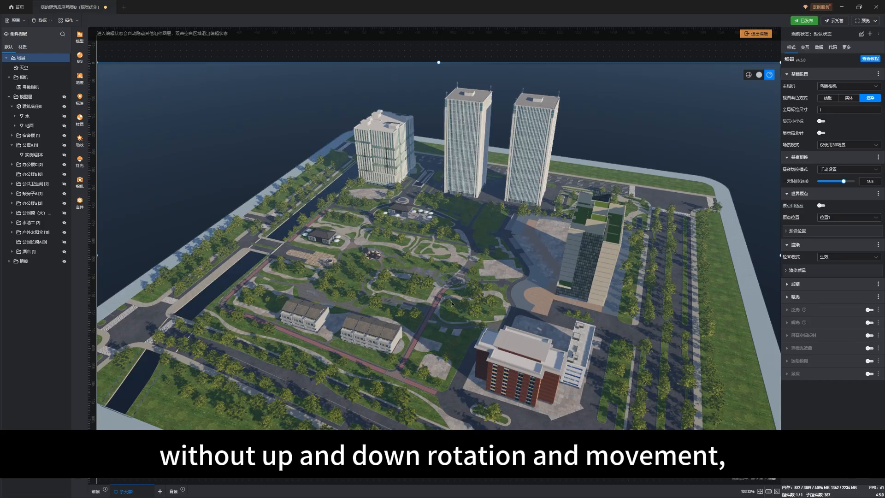
drag(296, 368, 358, 366)
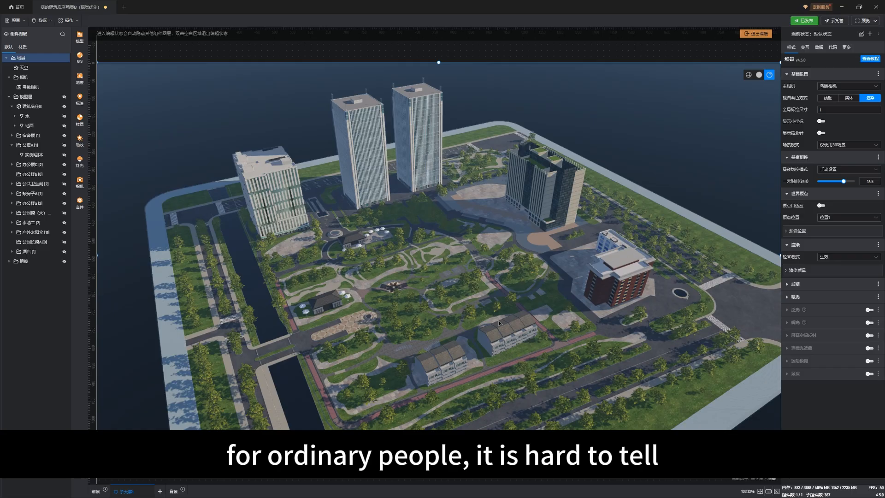
drag(376, 319, 392, 322)
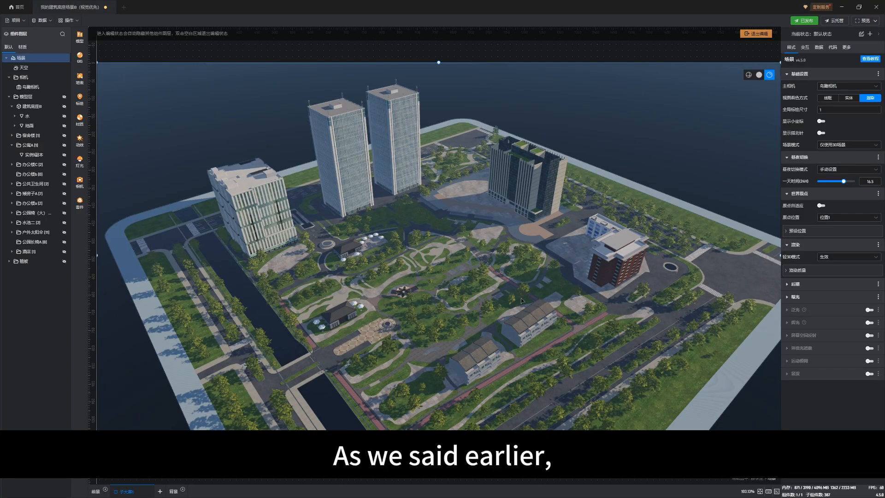
drag(472, 319, 415, 306)
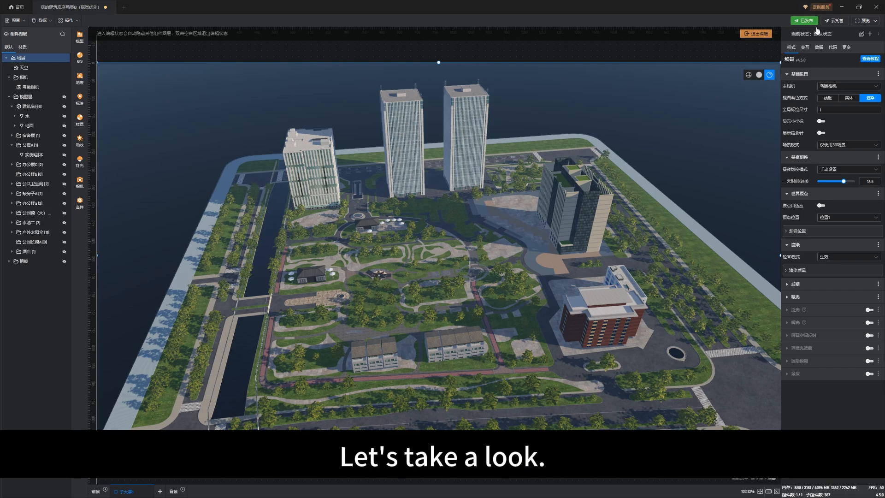
Leave and re-enter scene editing, and add the 标记1 marker from the 标绘 resource library.
click(760, 33)
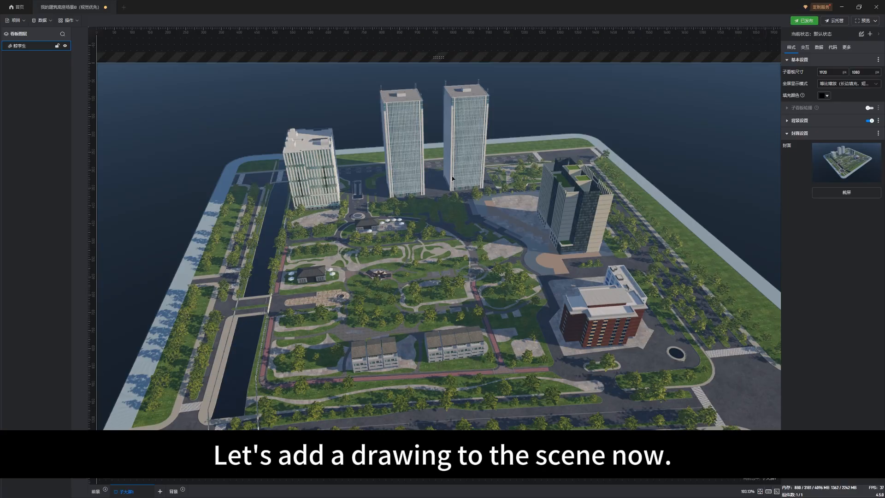
double_click(152, 101)
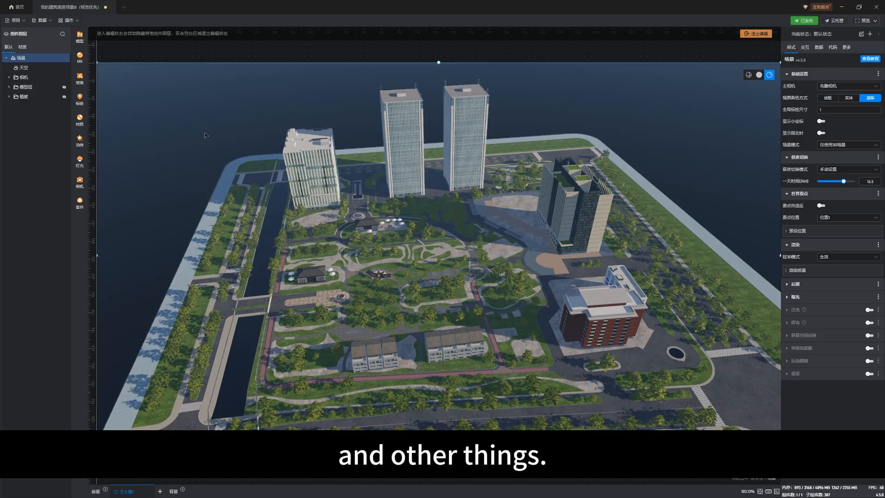
click(79, 100)
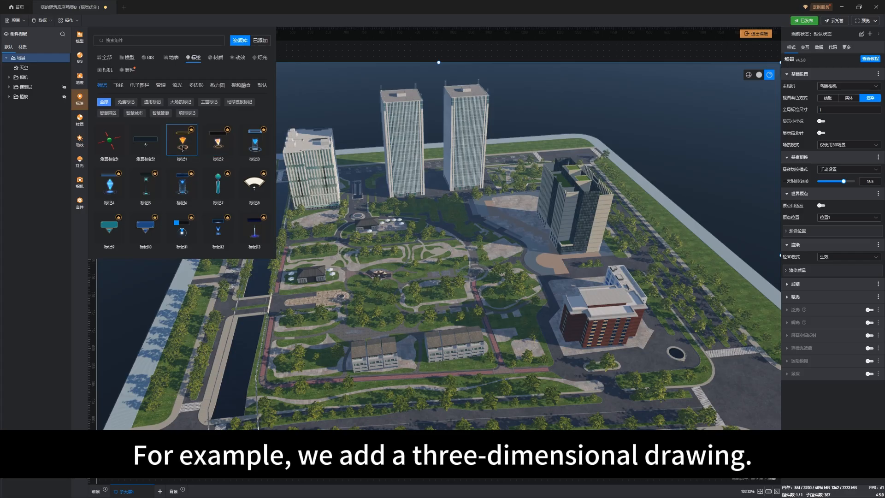
click(183, 147)
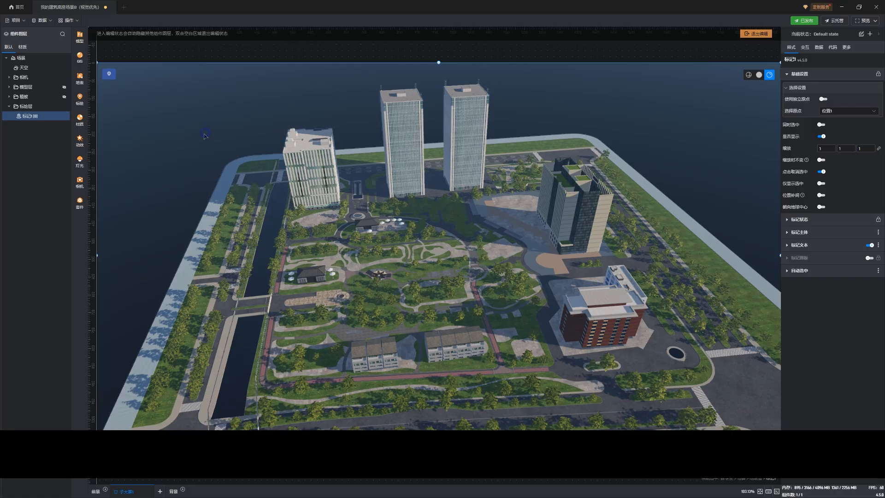
Try to place a point of the 标记1 marker in the scene while light 3D is active.
click(111, 73)
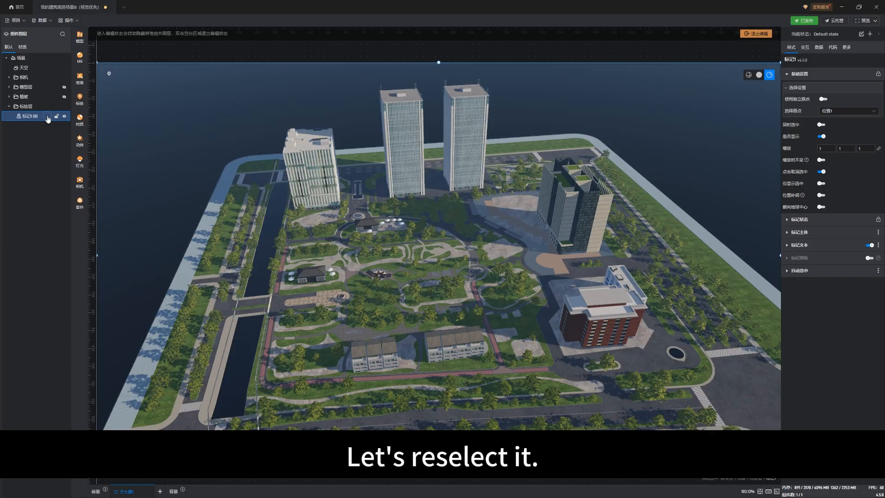
click(107, 74)
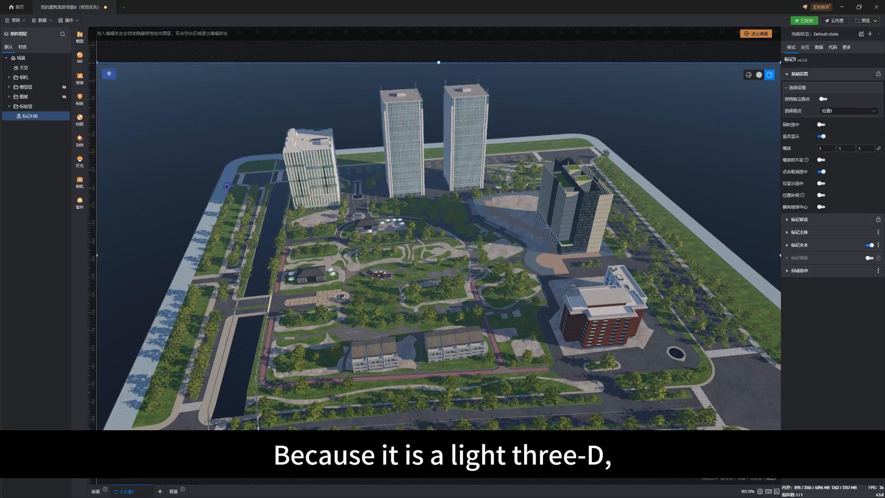
click(470, 51)
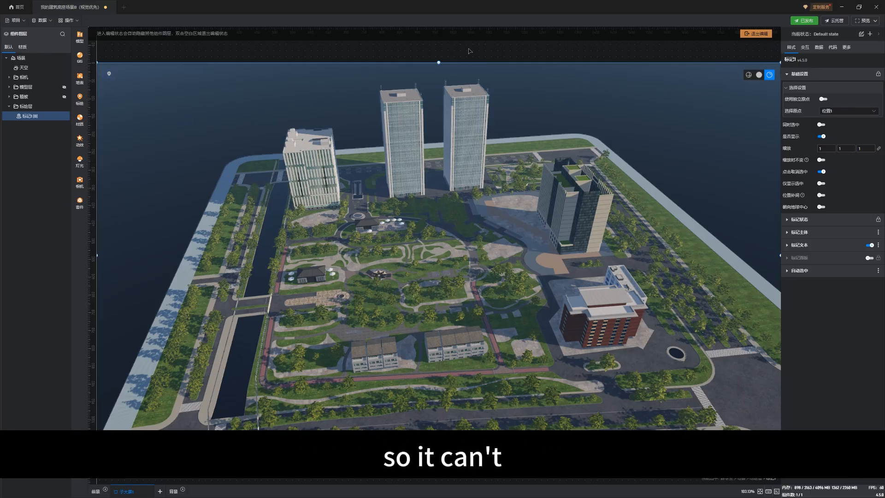
Reopen the scene for editing and set its light 3D mode (轻3D模式) to 不生效.
click(755, 34)
click(38, 48)
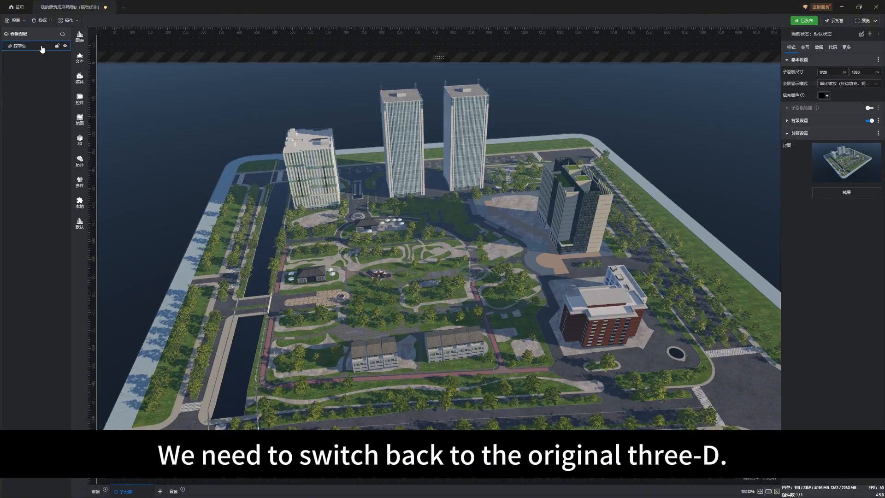
double_click(231, 132)
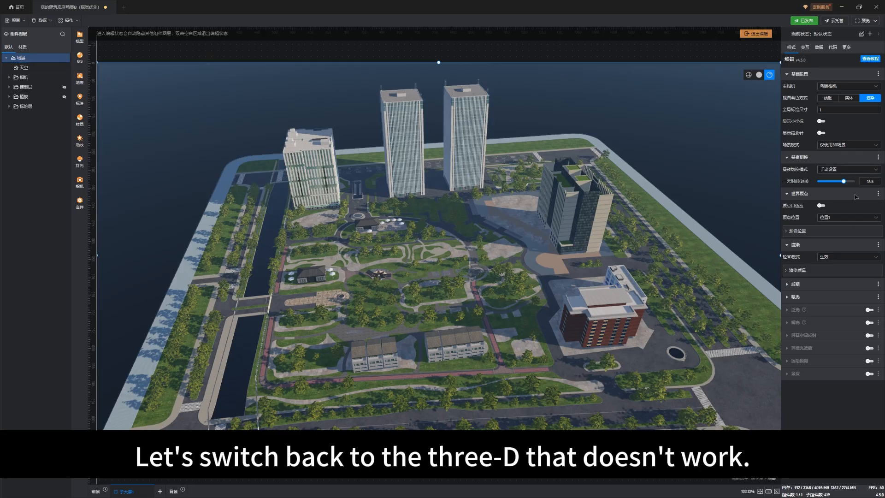
click(846, 262)
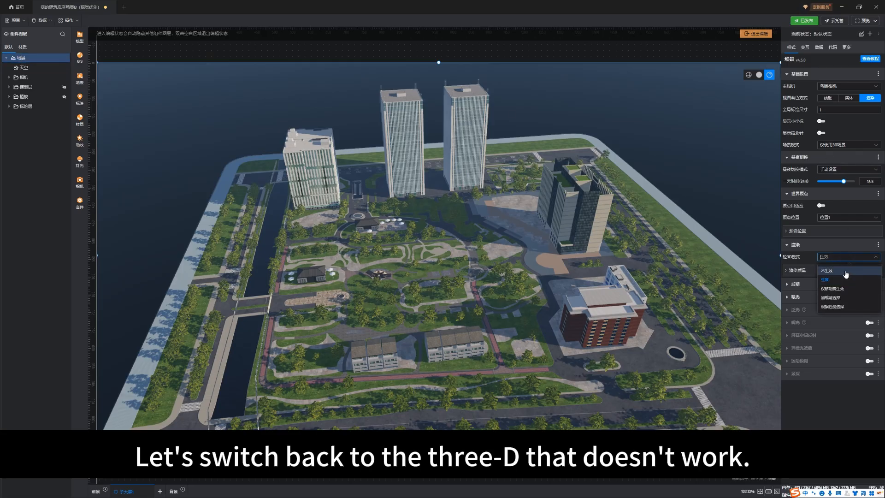
click(832, 275)
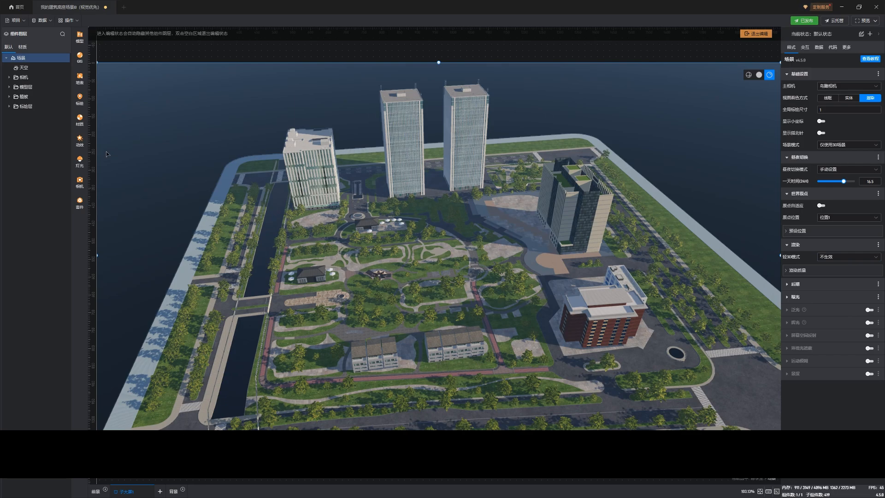
Place a point of the 标记1 marker on the paved plaza between the twin towers and the dark office building.
click(16, 107)
click(28, 116)
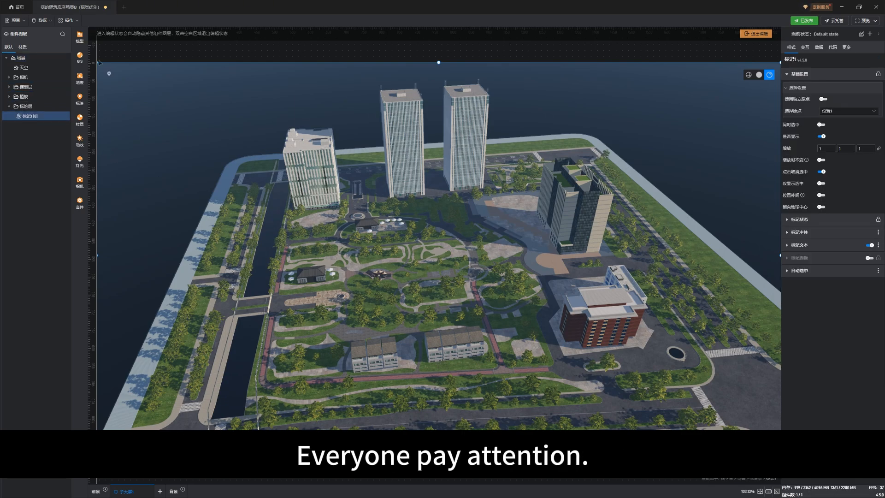
click(109, 75)
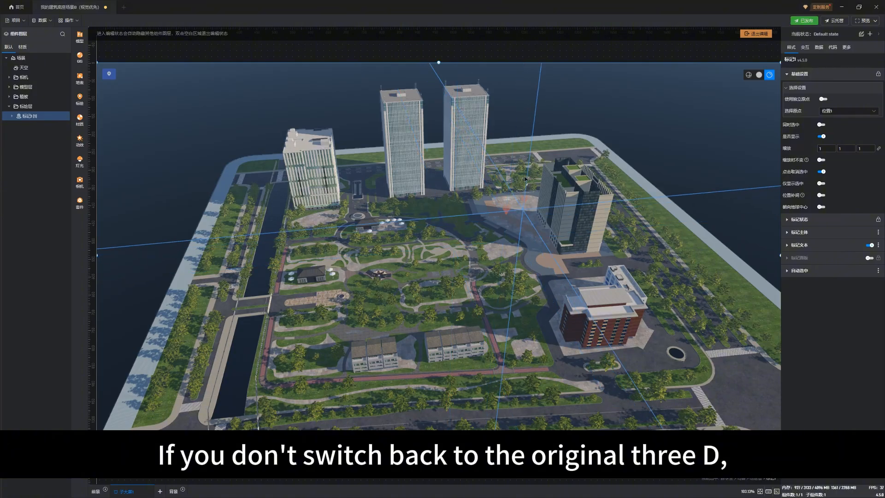
click(506, 215)
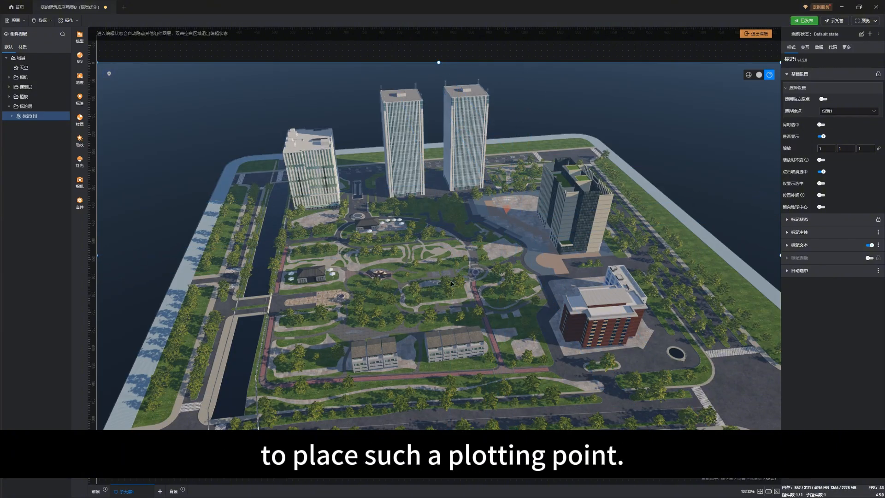
Select the orange marker on the plaza beside the dark office building and add a path animation (路径动画) to it.
drag(509, 301, 535, 301)
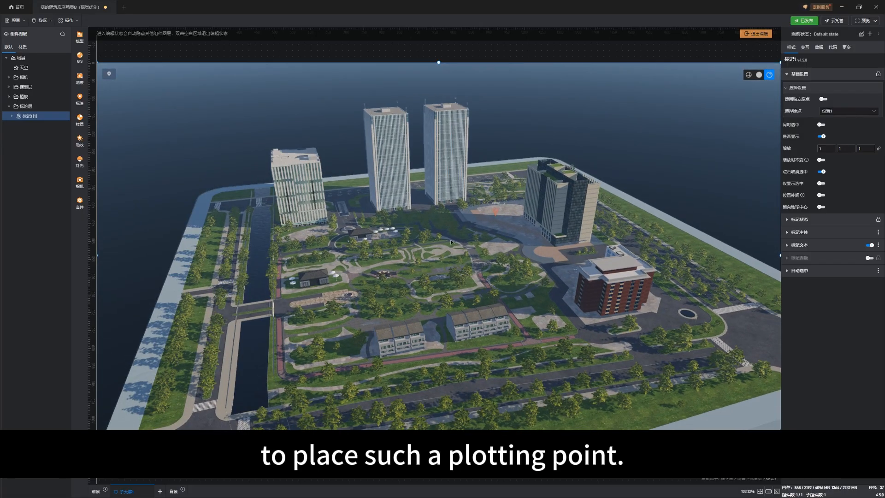
drag(419, 247, 443, 264)
scroll(505, 209, up, 5)
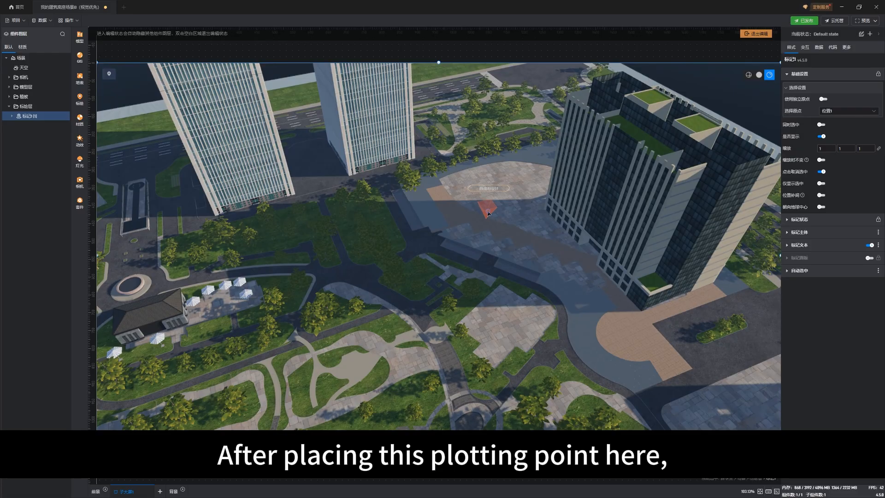
click(511, 230)
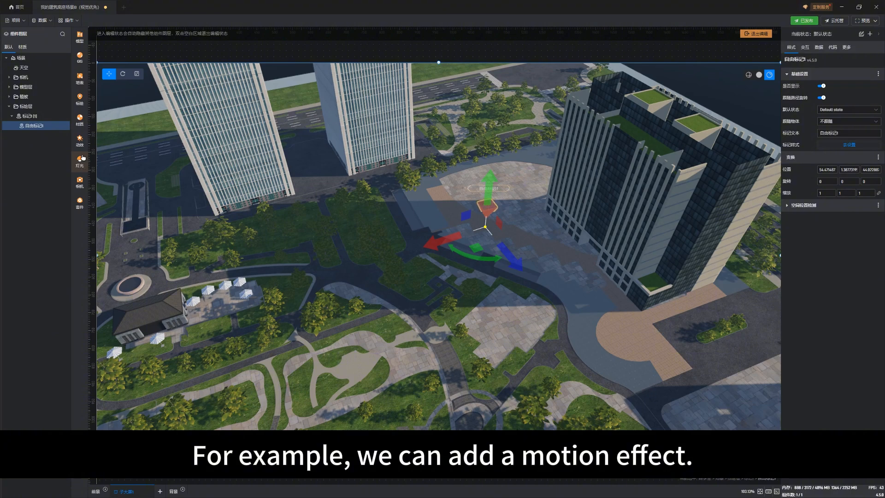
click(80, 139)
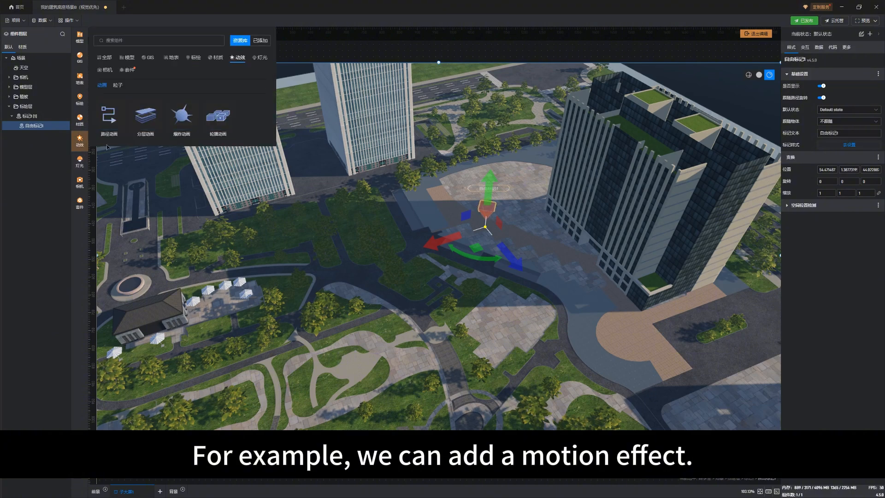
click(109, 117)
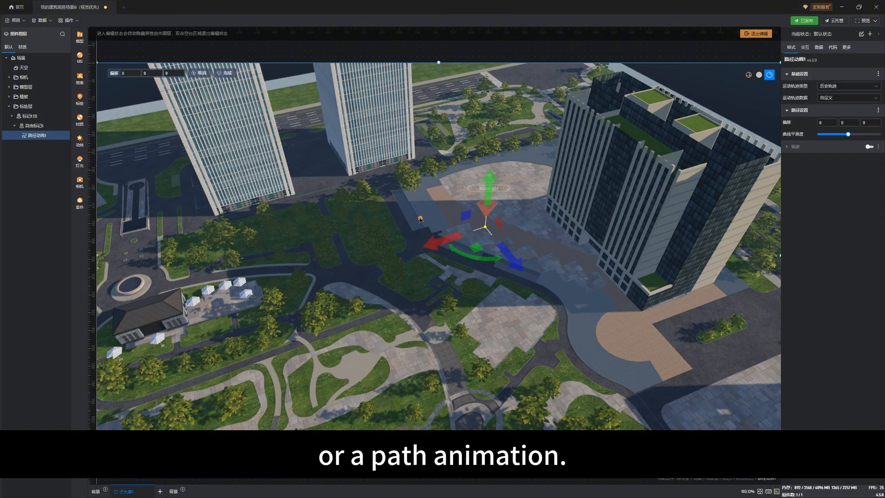
Draw a closed loop path for the animation around the central park and plaza, ending at its start point, and finish the path.
click(336, 224)
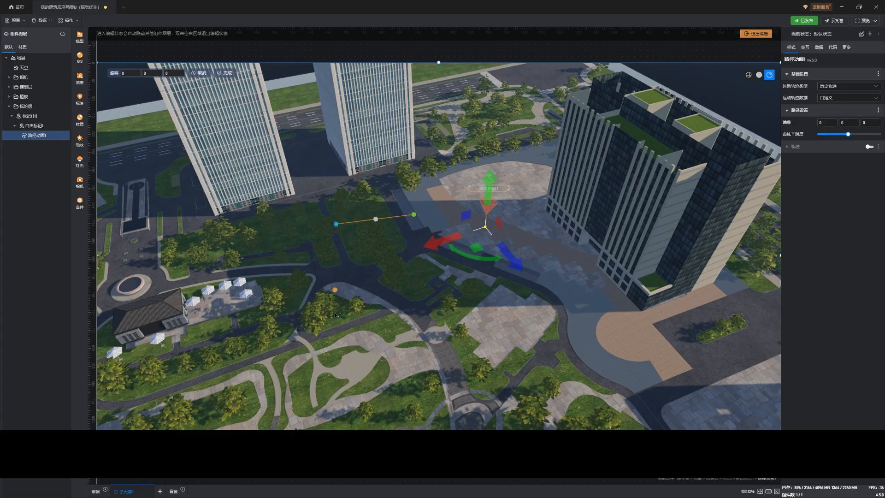
click(321, 359)
drag(396, 392, 354, 315)
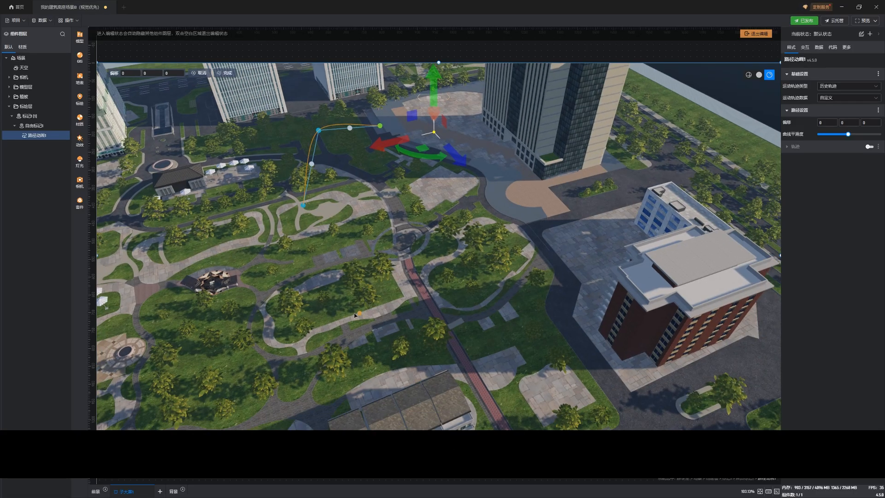
click(411, 316)
click(498, 317)
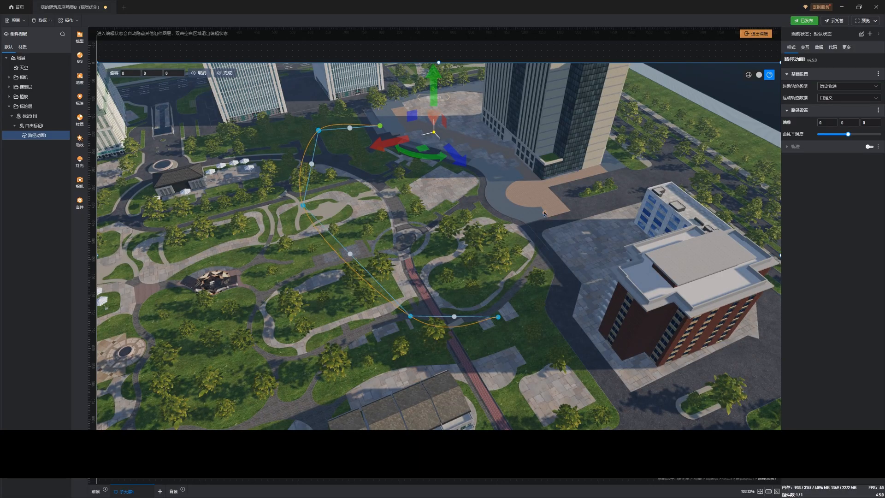
click(545, 213)
click(476, 144)
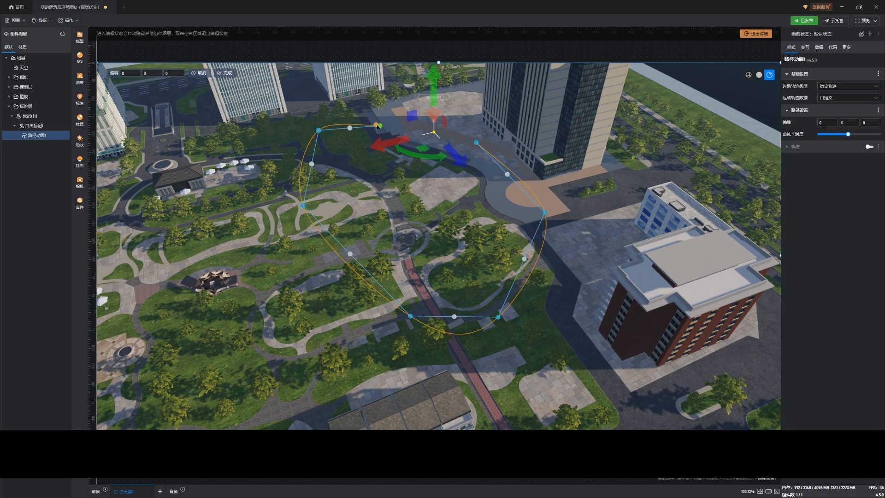
click(380, 126)
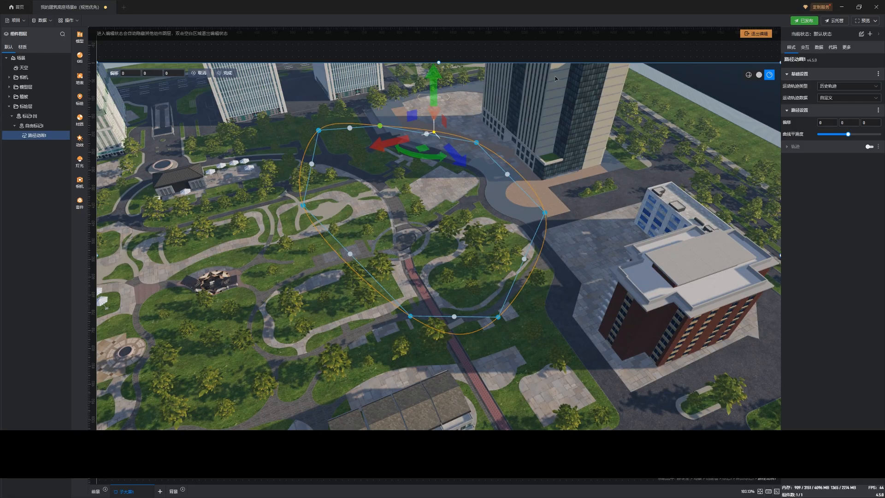
click(230, 73)
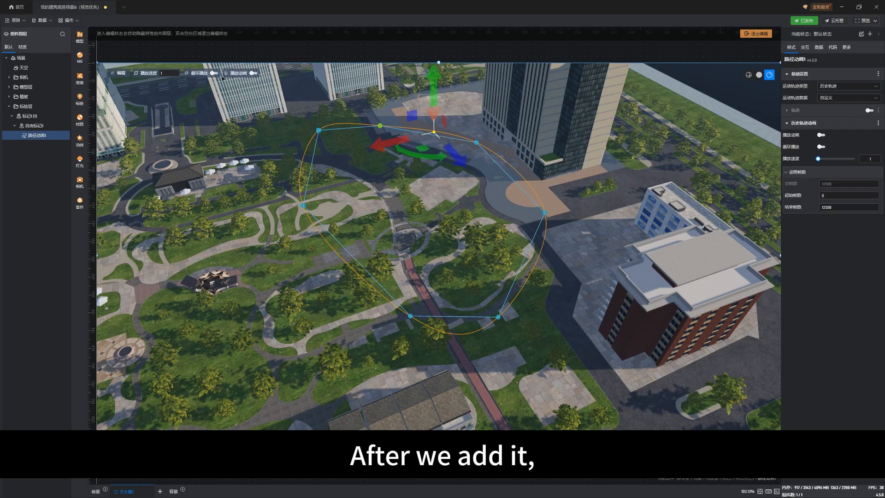
Play the path animation on a loop at a faster playback speed, and save the project outside scene editing.
click(253, 72)
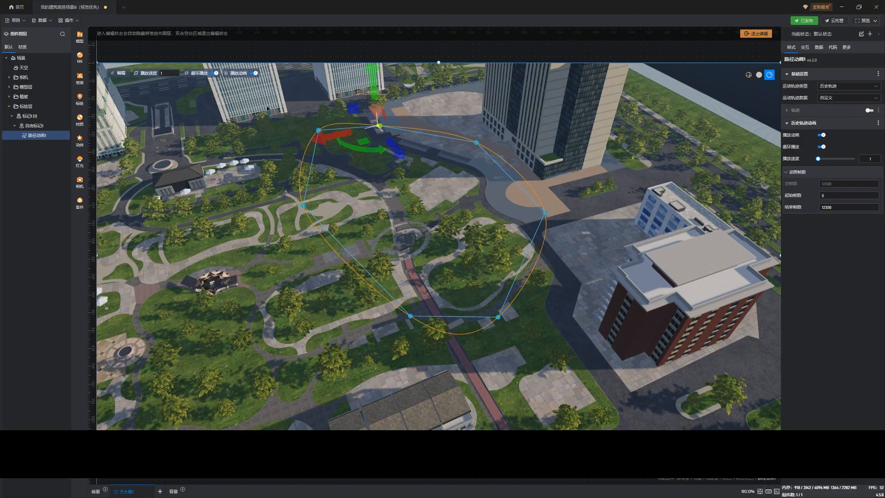
click(167, 72)
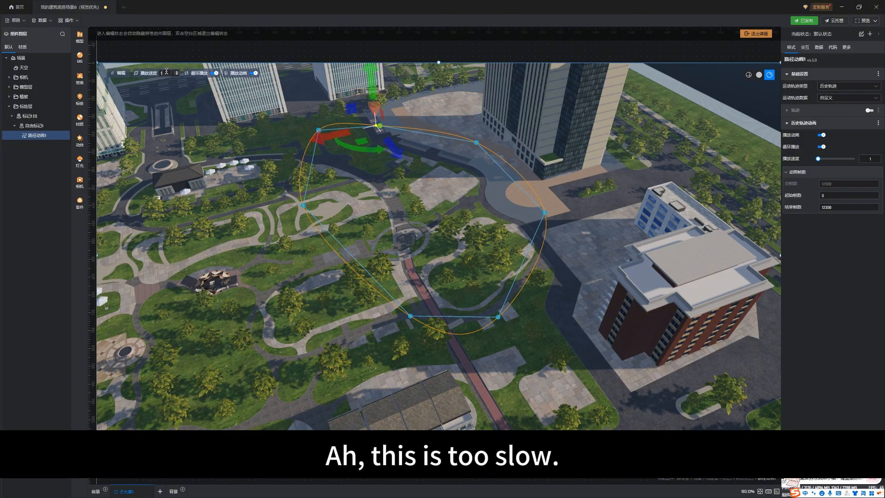
text(1)
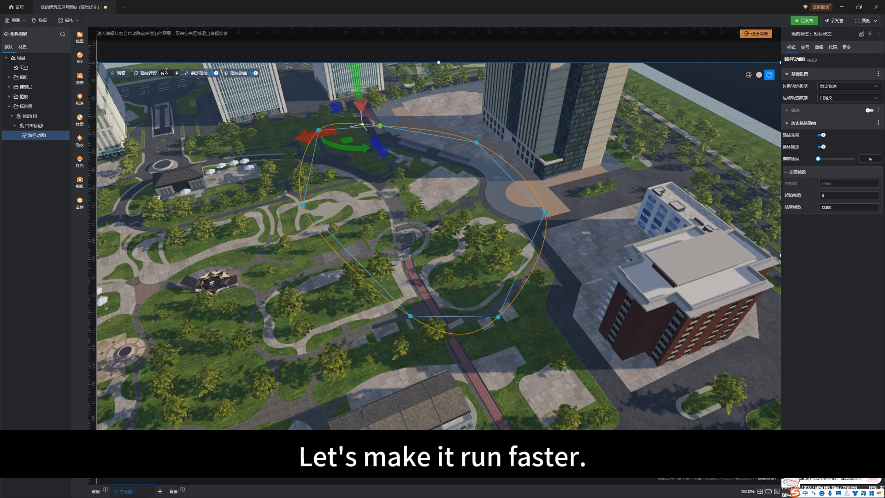
click(761, 35)
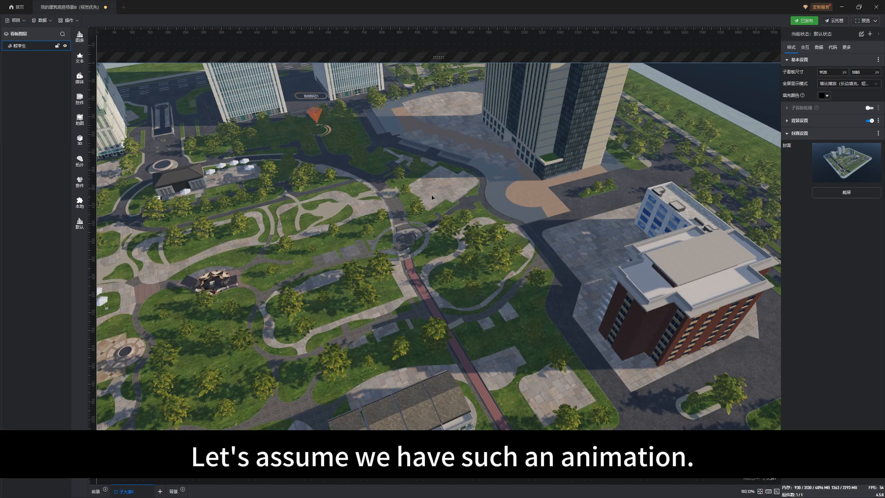
key(ctrl+s)
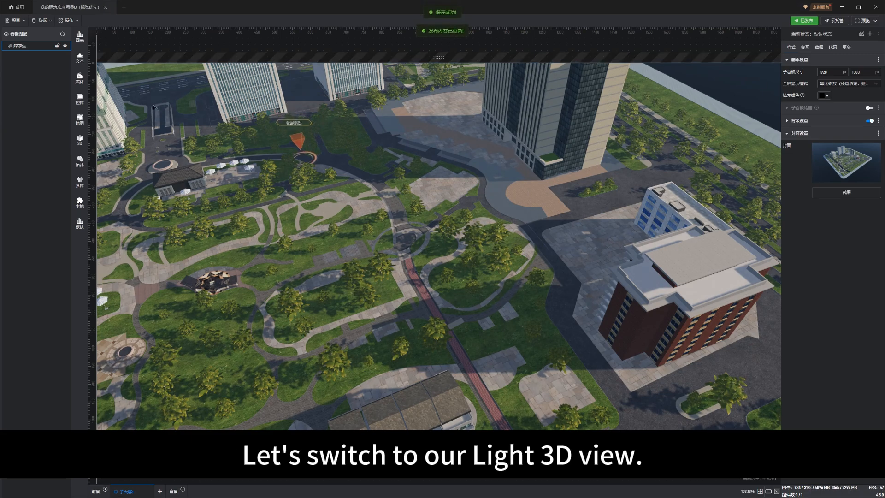
Reopen the scene for editing and set its light 3D mode (轻3D模式) to 生效.
double_click(267, 130)
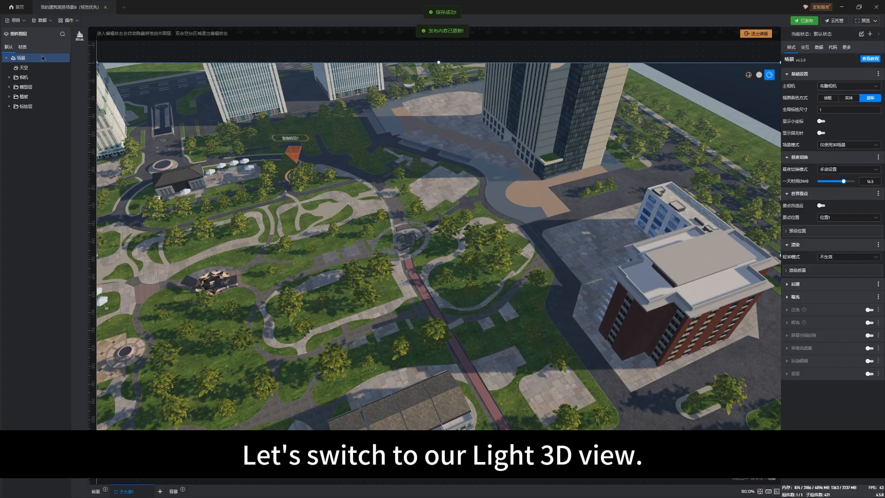
click(31, 68)
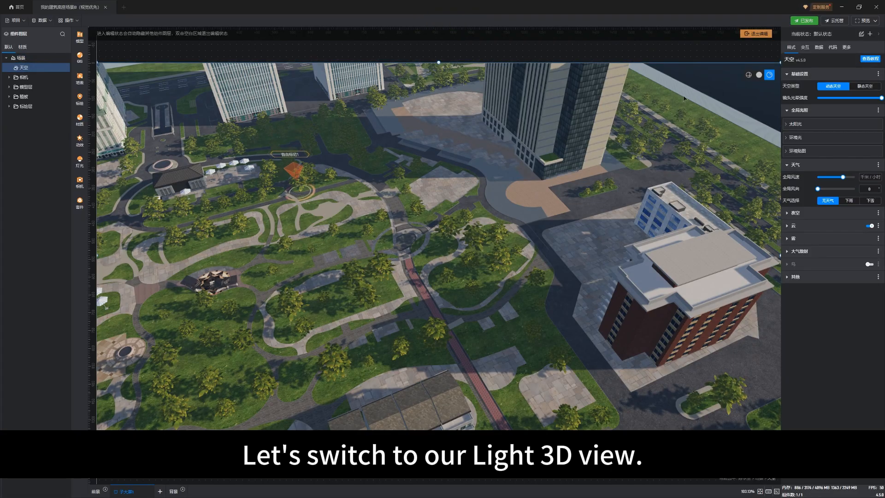
click(31, 56)
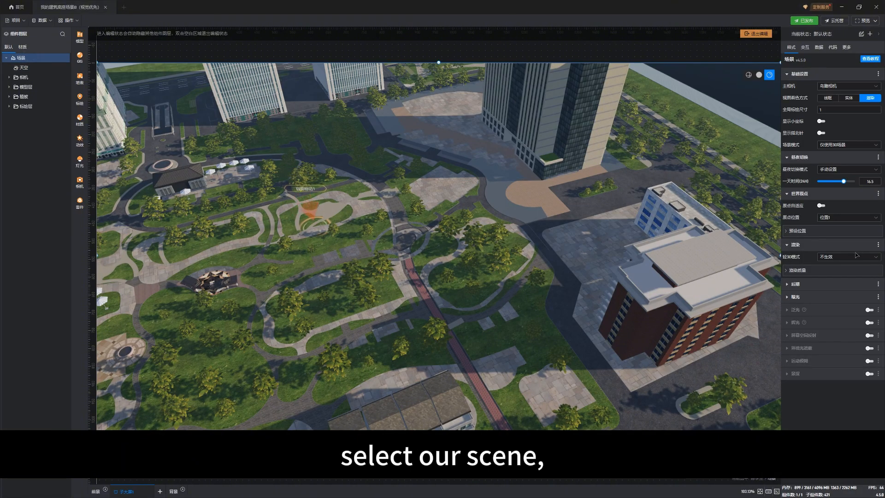
click(855, 257)
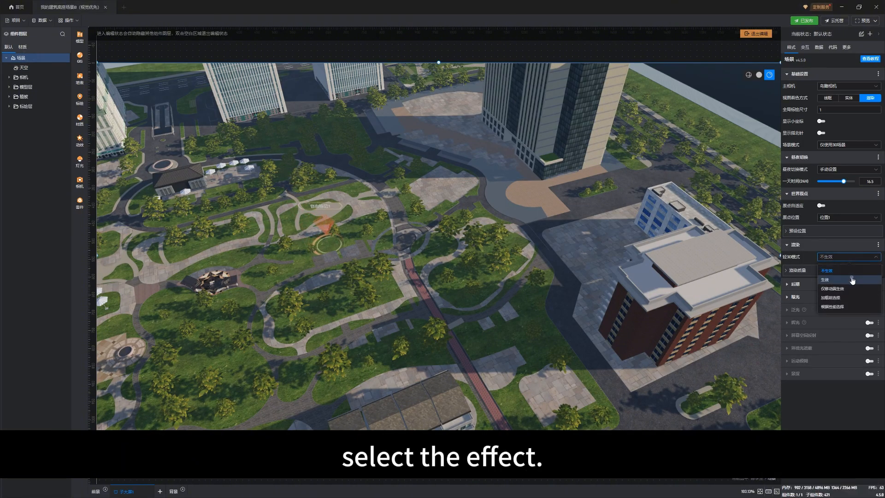
click(820, 276)
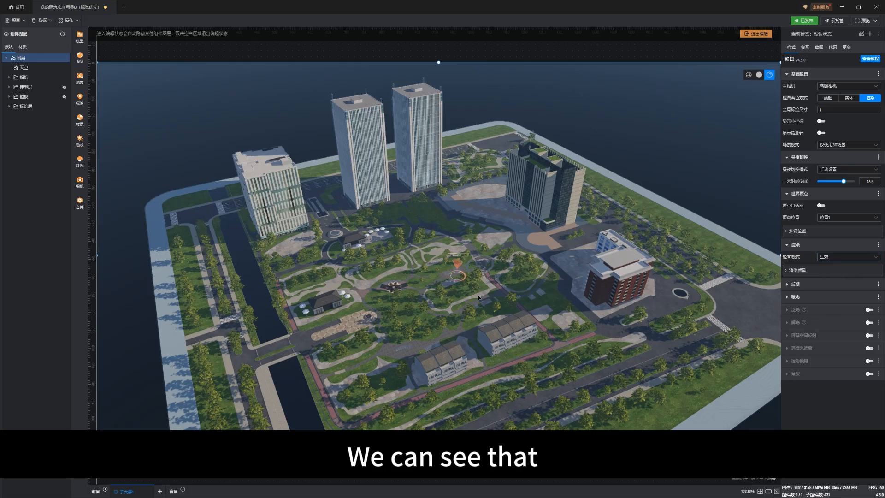
Examine the moving marker from several viewpoints in light 3D mode, both inside and outside scene editing.
drag(328, 356, 493, 330)
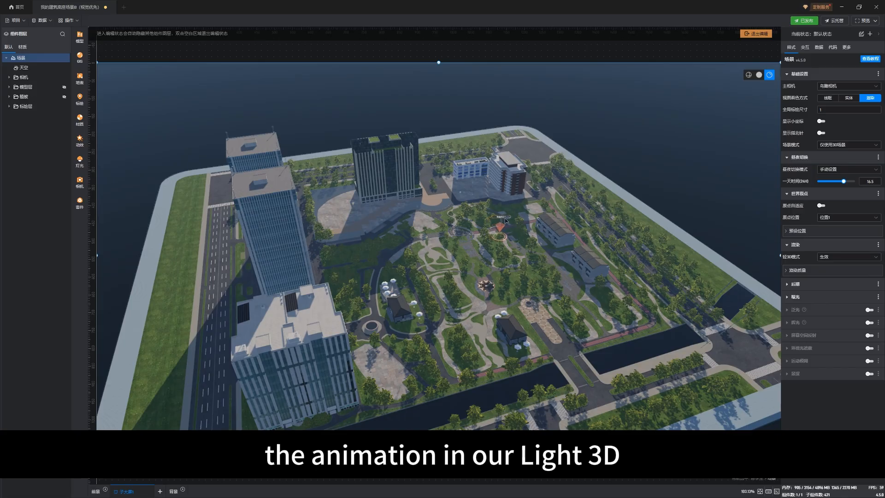
drag(531, 324, 556, 248)
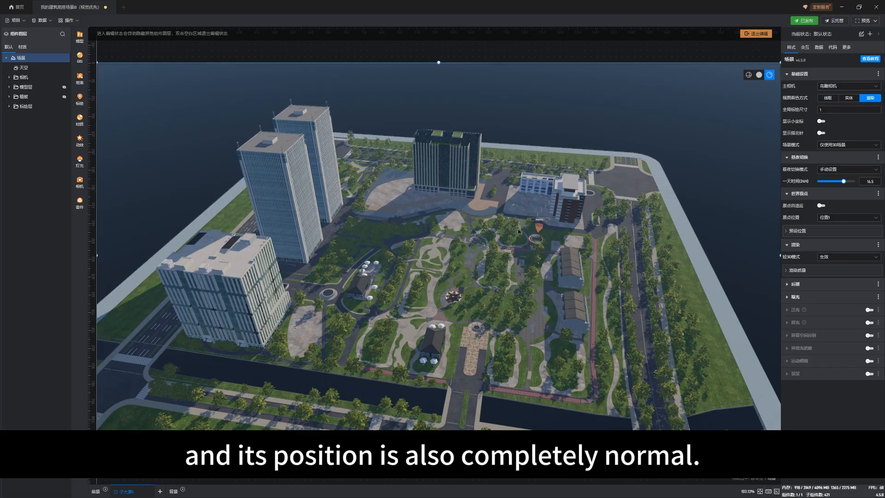
scroll(526, 324, up, 2)
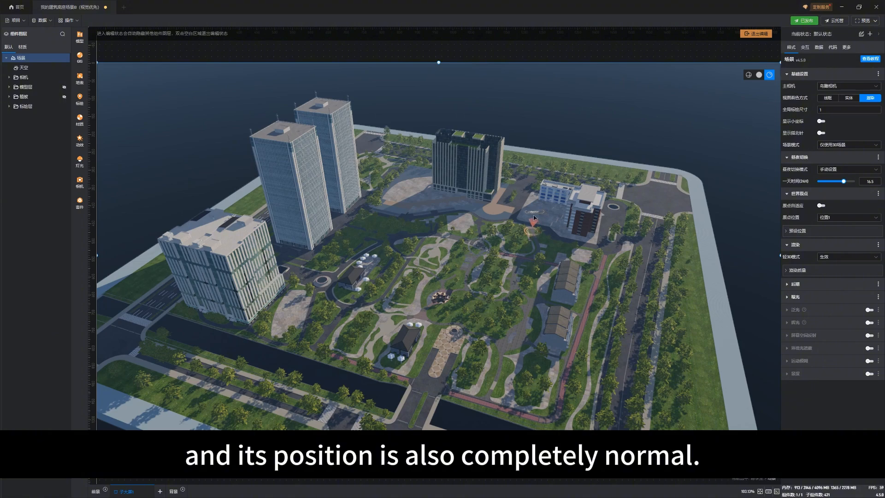
drag(449, 293, 403, 294)
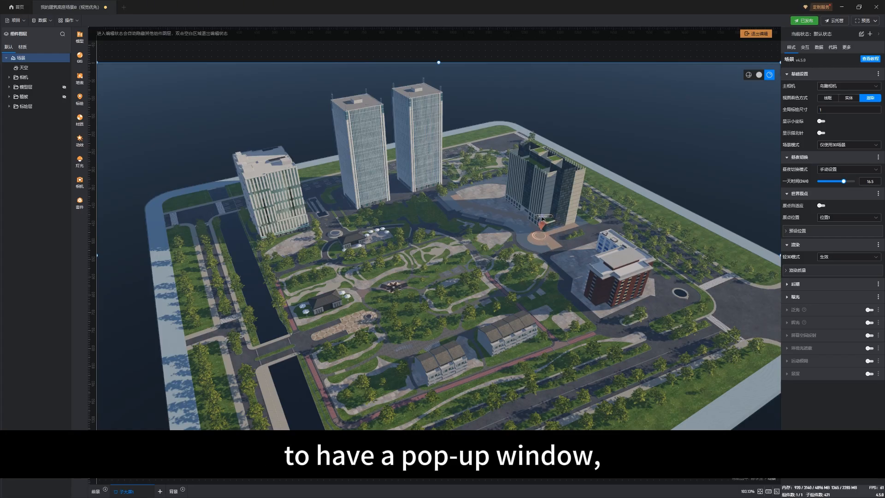
click(542, 220)
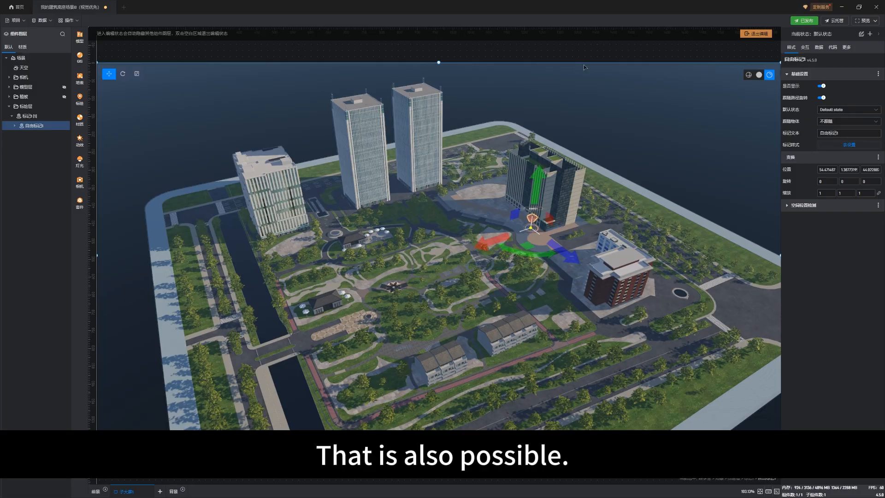
click(756, 33)
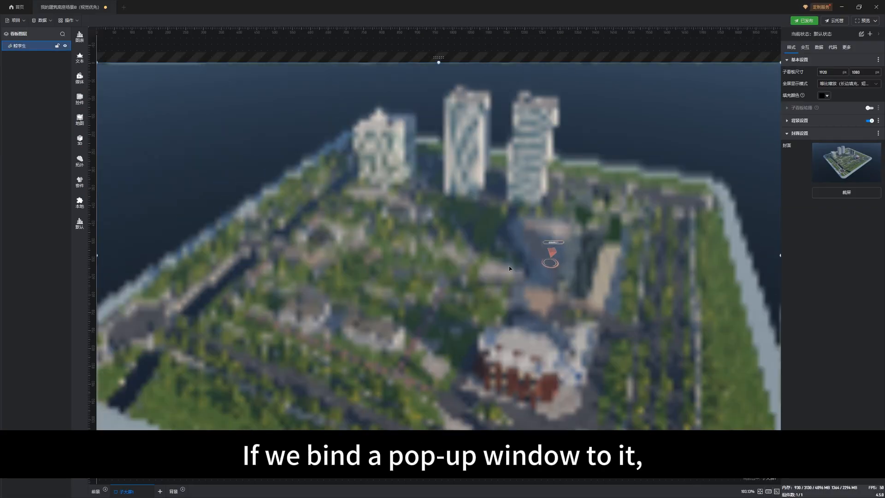
click(510, 268)
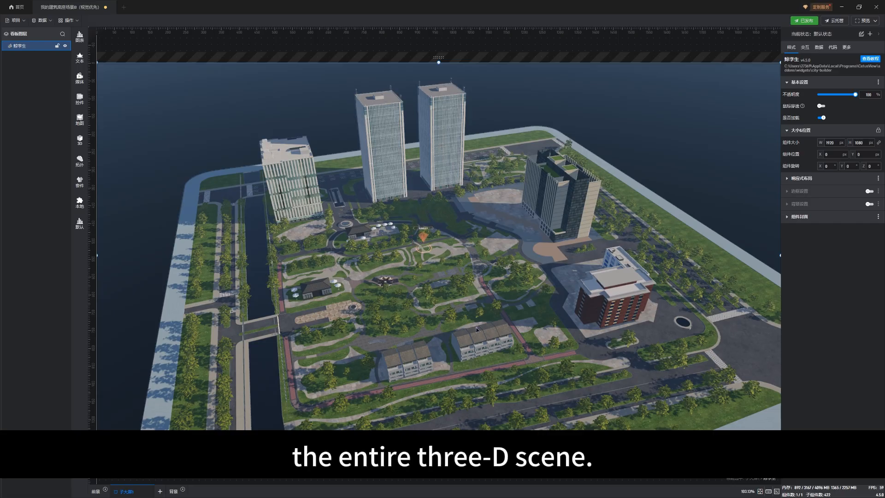
drag(477, 330, 428, 313)
drag(489, 314, 461, 314)
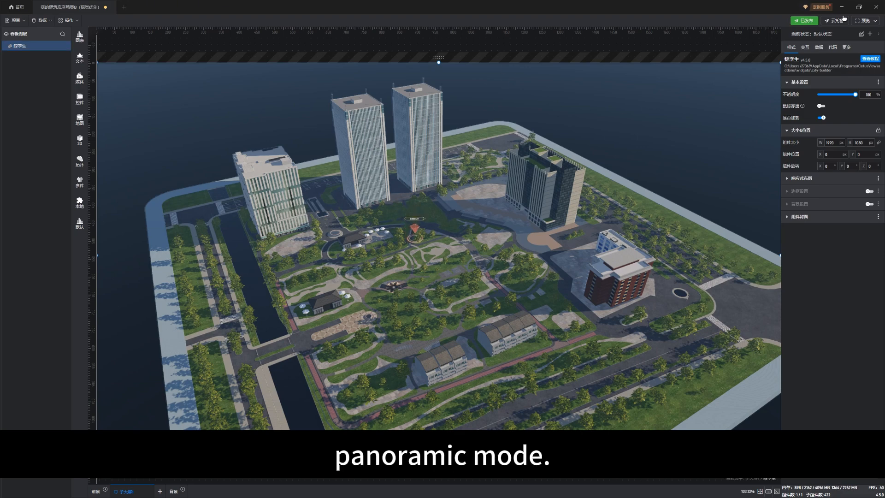
Return to scene editing, expand the camera group (相机), and switch the scene's light 3D mode to 不生效.
double_click(325, 214)
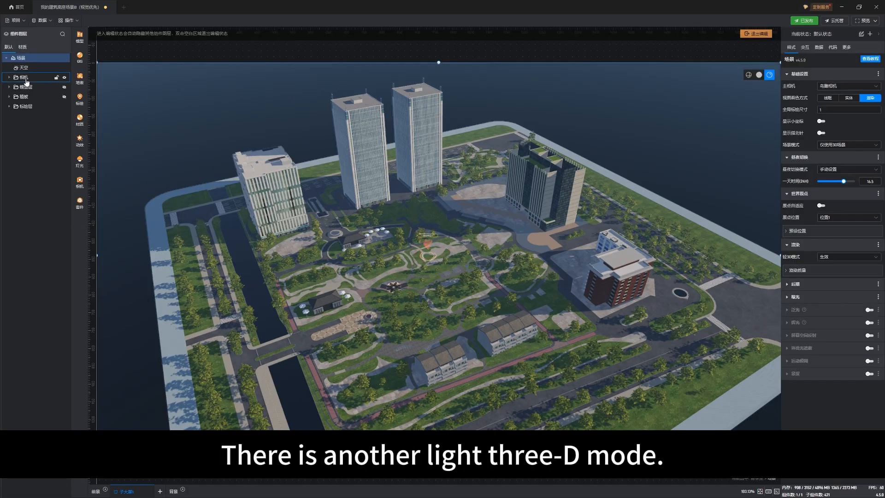
click(9, 78)
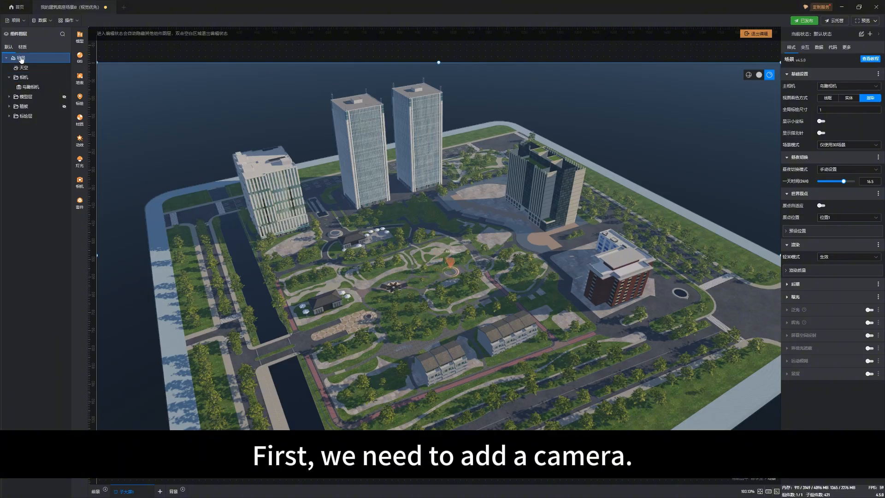
click(845, 259)
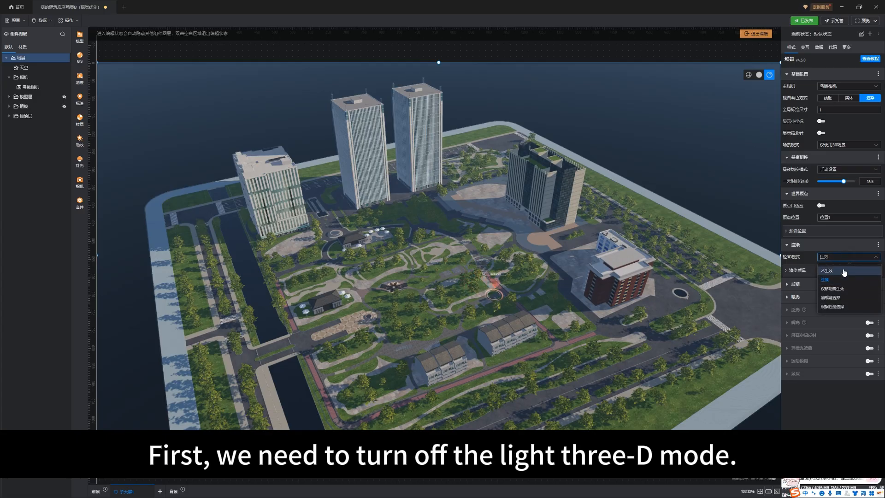
click(844, 270)
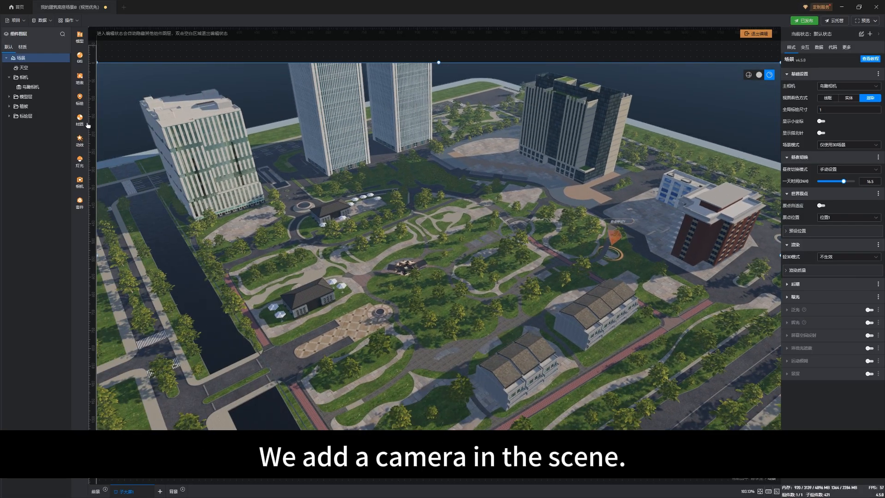
Add a roaming camera (漫游相机) to the scene, switch to its view, and try looking around with it.
click(81, 105)
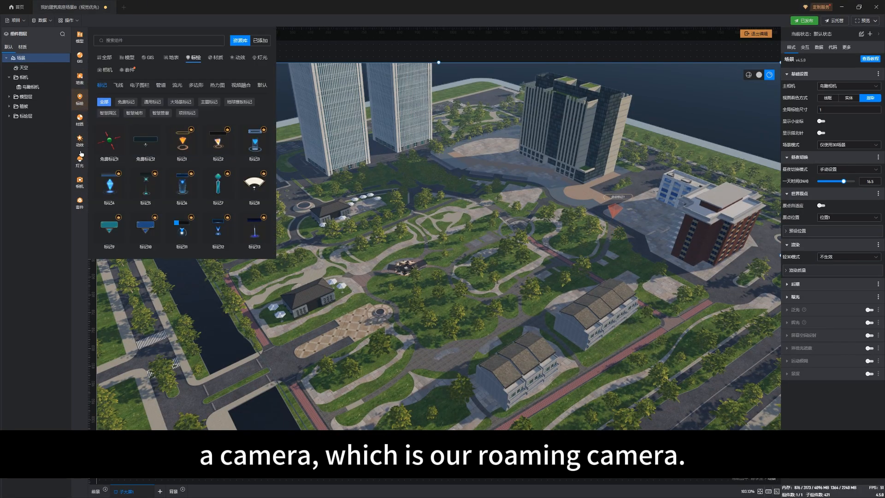
click(80, 185)
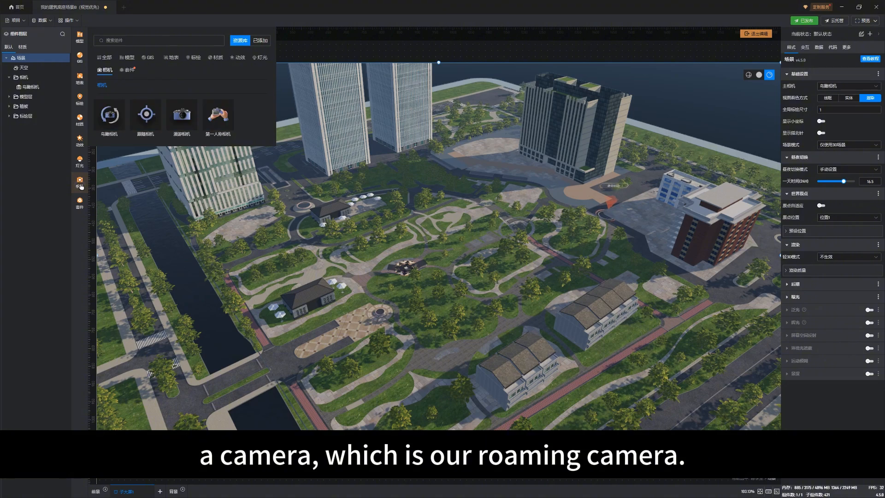
click(175, 114)
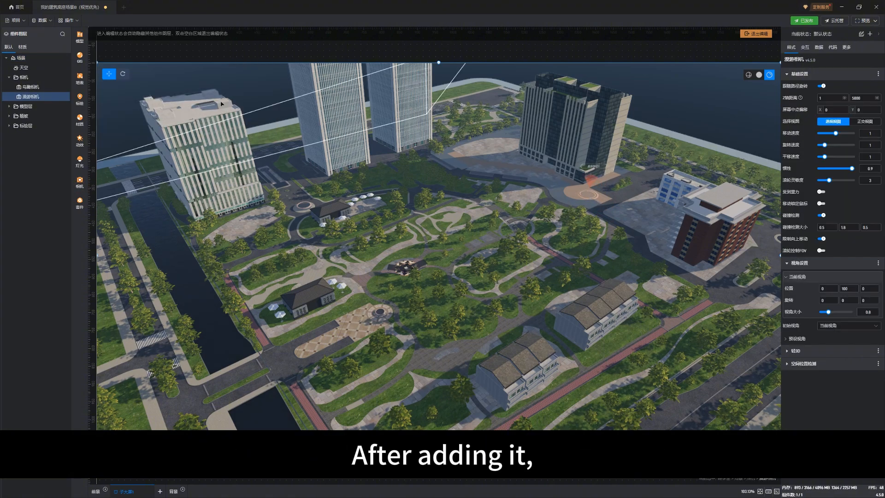
double_click(29, 98)
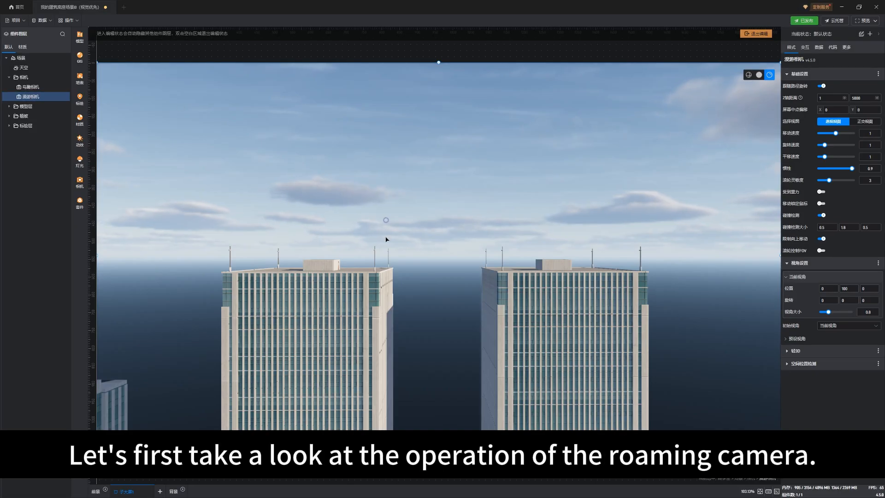
drag(386, 239, 403, 261)
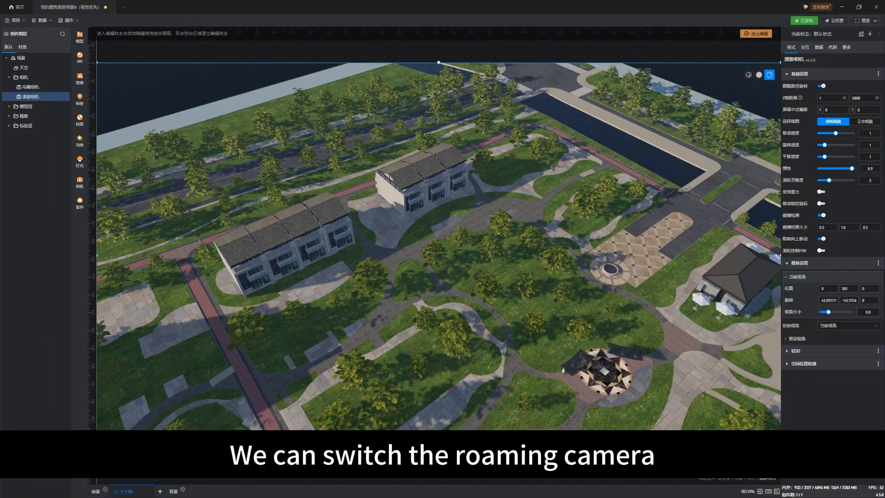
drag(556, 284, 662, 223)
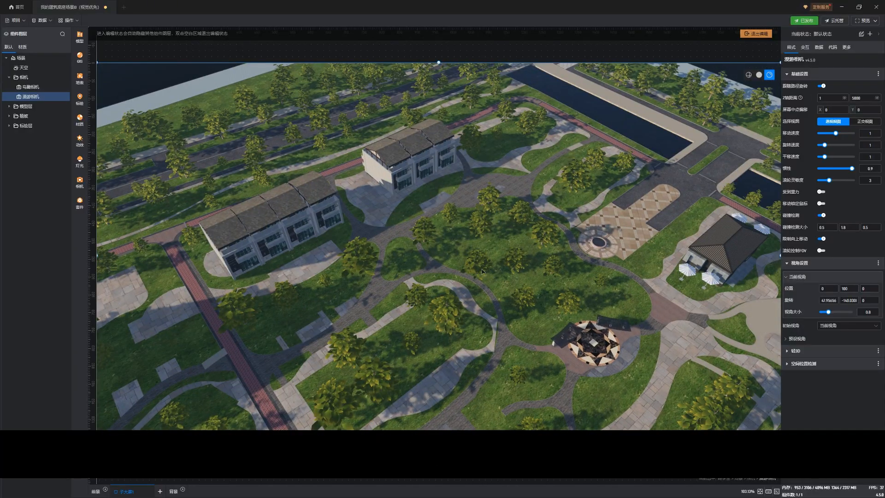
Place one 标记3 marker on the roof of the stepped building beside the paved square.
scroll(482, 272, down, 5)
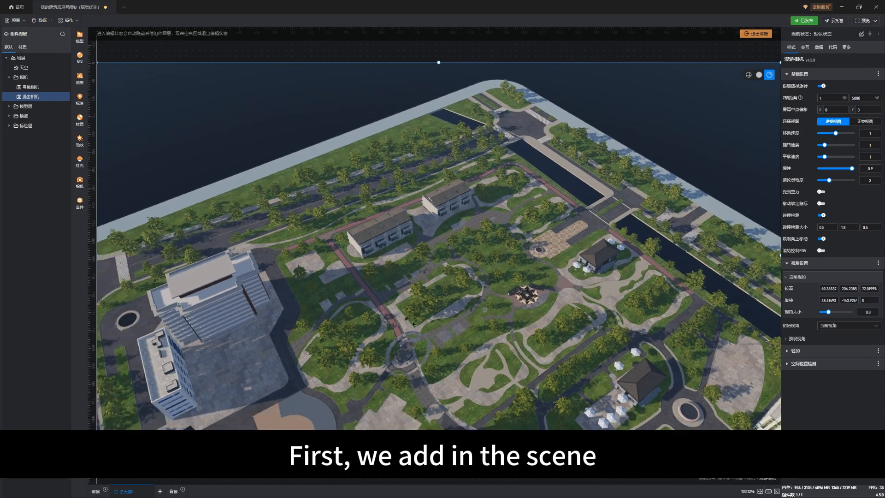
drag(414, 323, 338, 311)
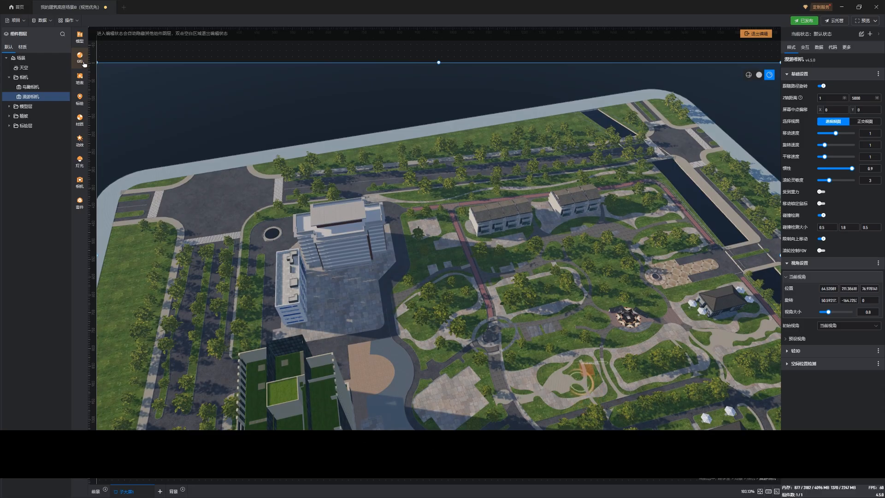
click(79, 98)
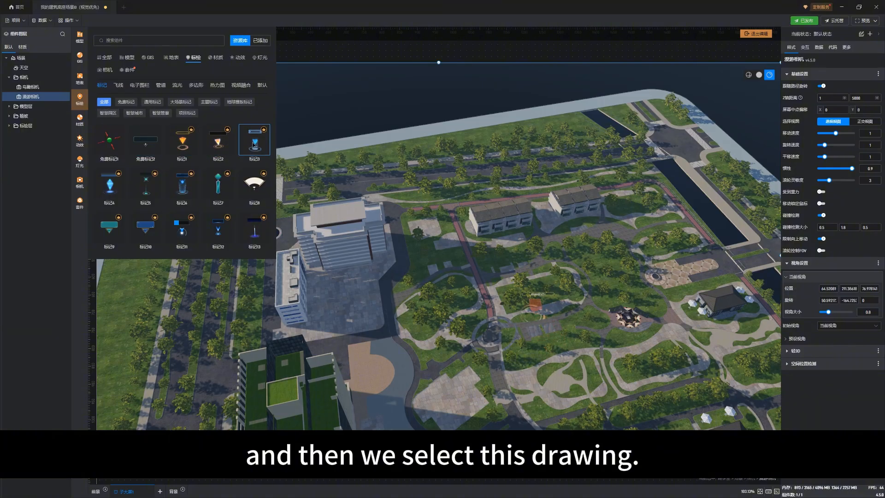
click(254, 145)
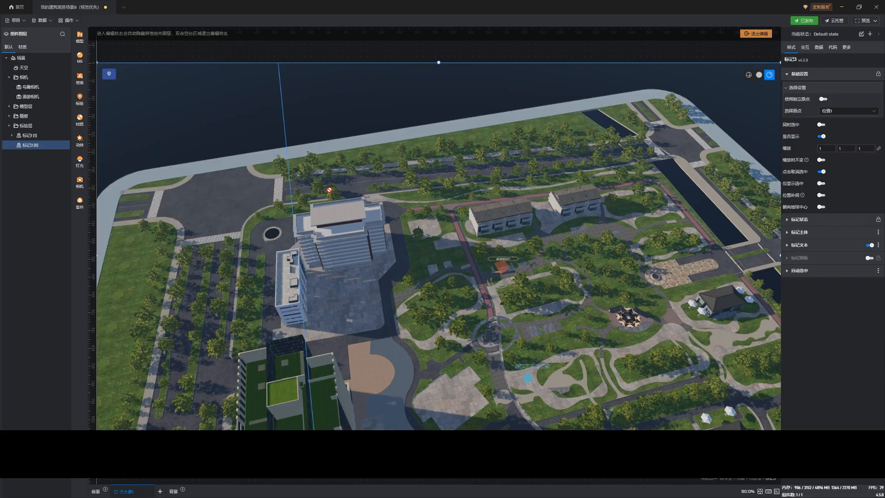
click(334, 215)
right_click(404, 141)
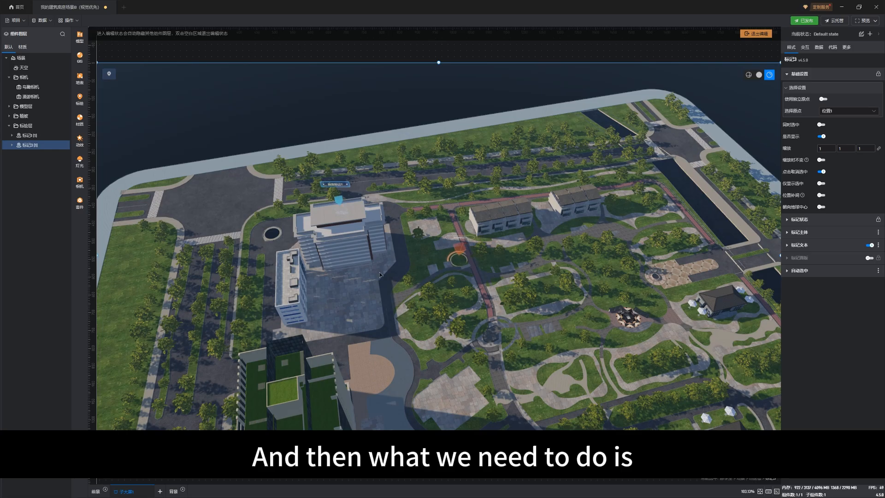
Expand the newly placed marker's group and rename its marker to 观察详情.
right_drag(380, 275, 354, 211)
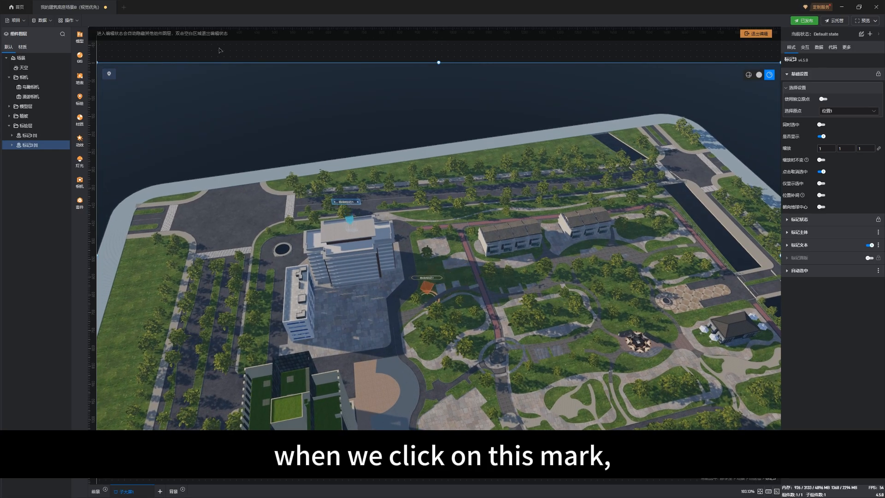
click(12, 145)
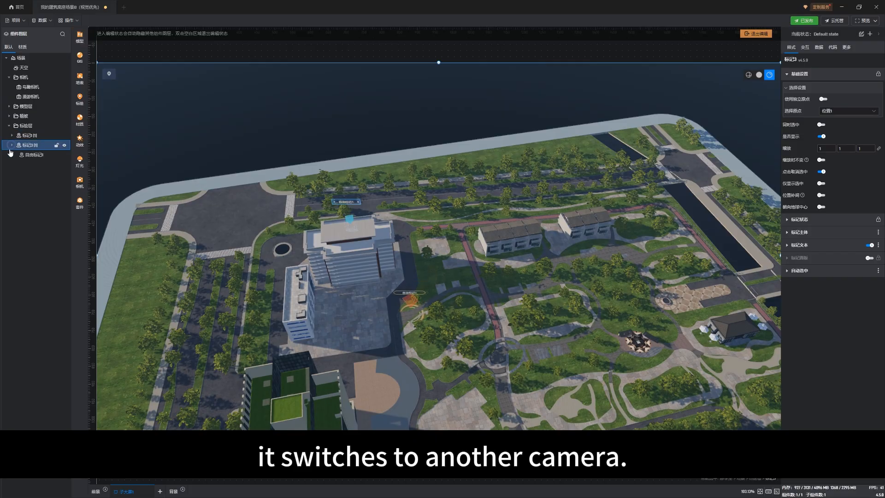
click(27, 157)
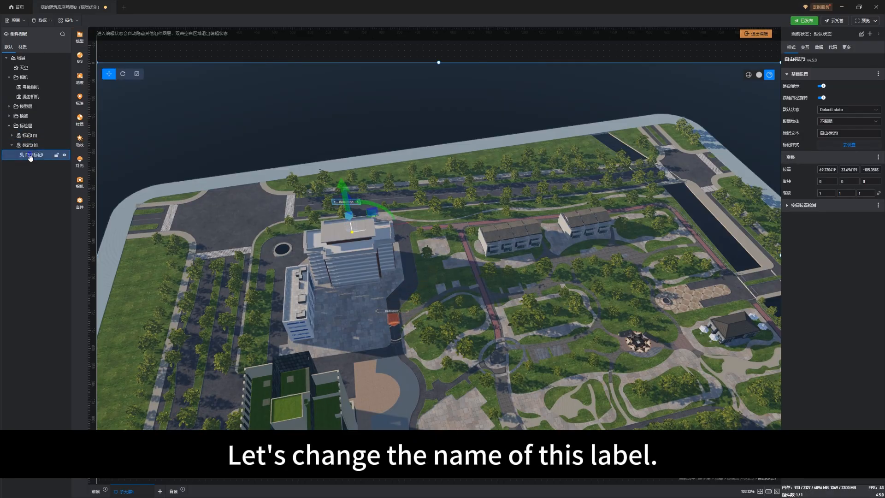
right_click(31, 156)
click(37, 159)
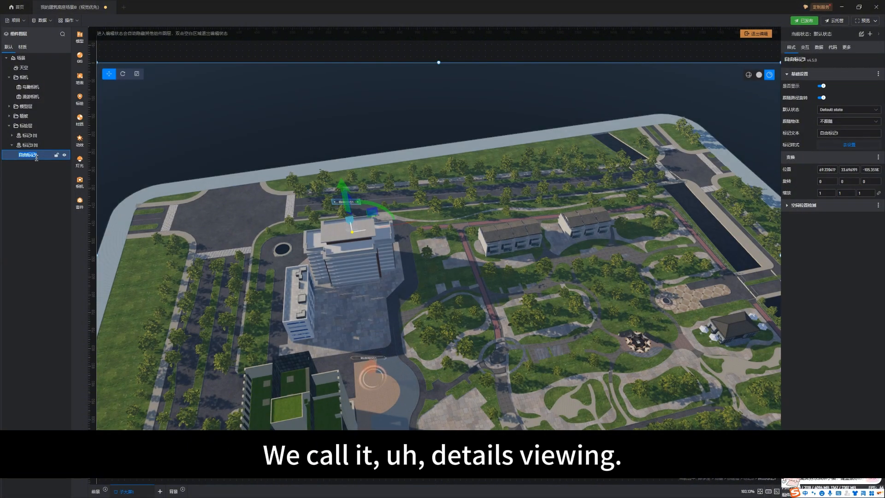
text(xi)
key(BackSpace)
key(BackSpace)
key(BackSpace)
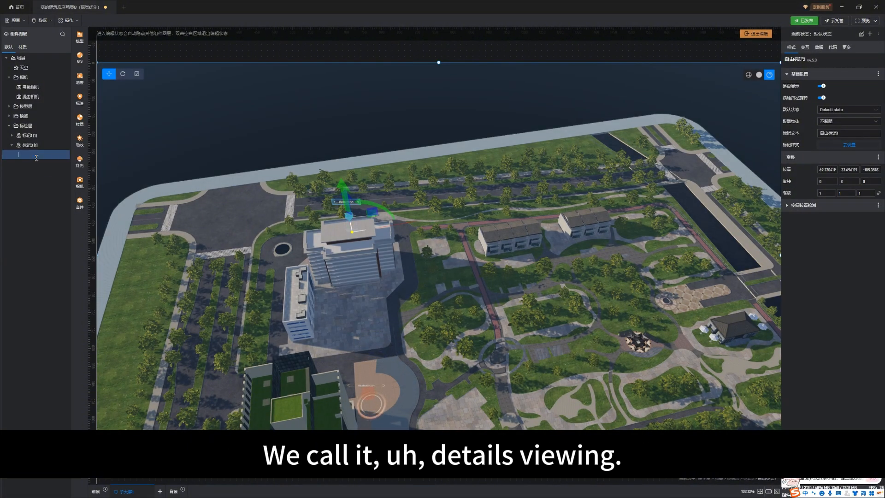
text(xiang'q)
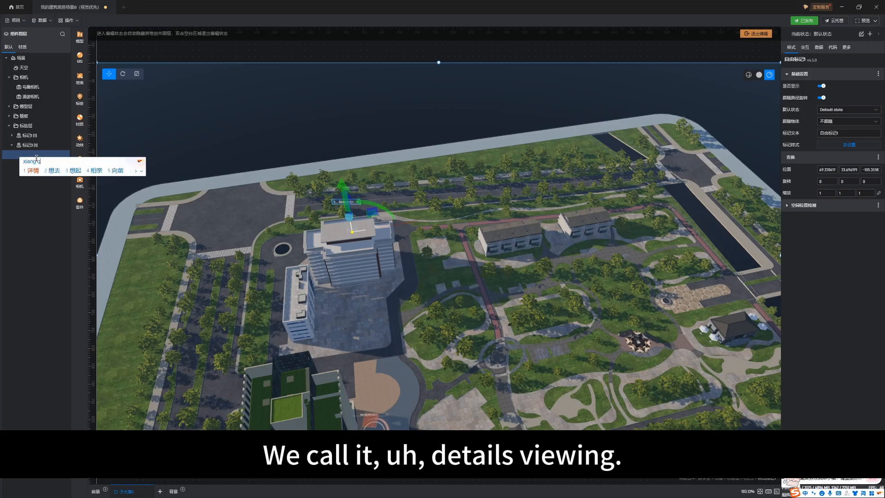
key(BackSpace)
key(BackSpace)
key(BackSpace)
key(BackSpace)
key(BackSpace)
key(BackSpace)
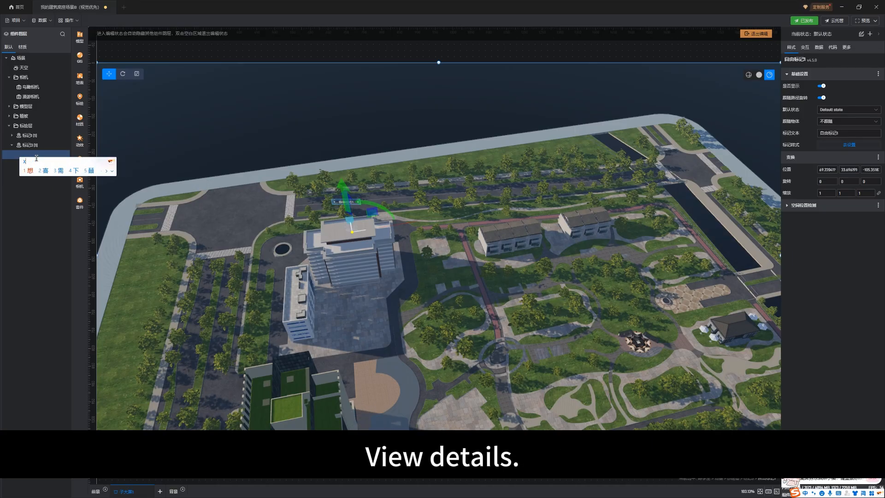
text(gun)
key(BackSpace)
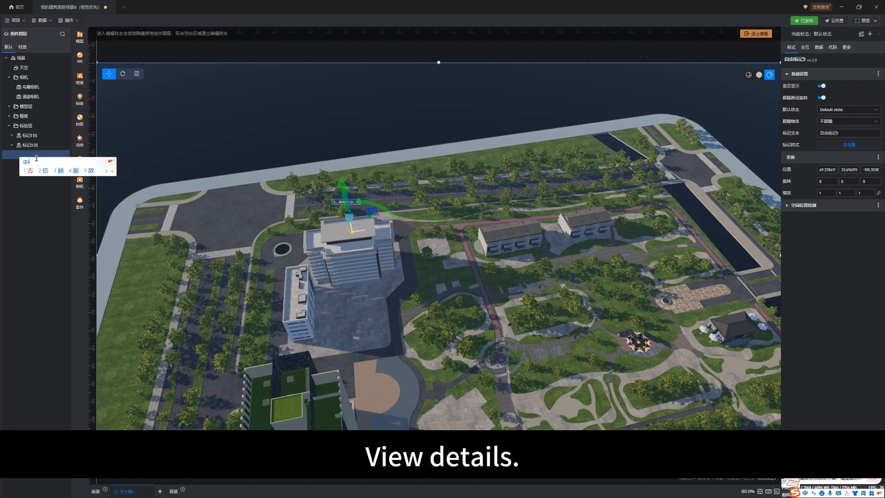
text(a)
text(ncha)
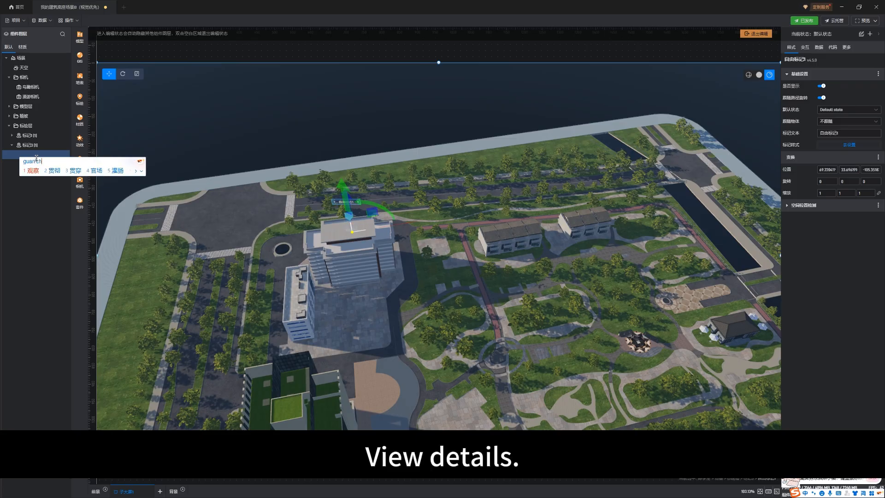
key(space)
text(xiang)
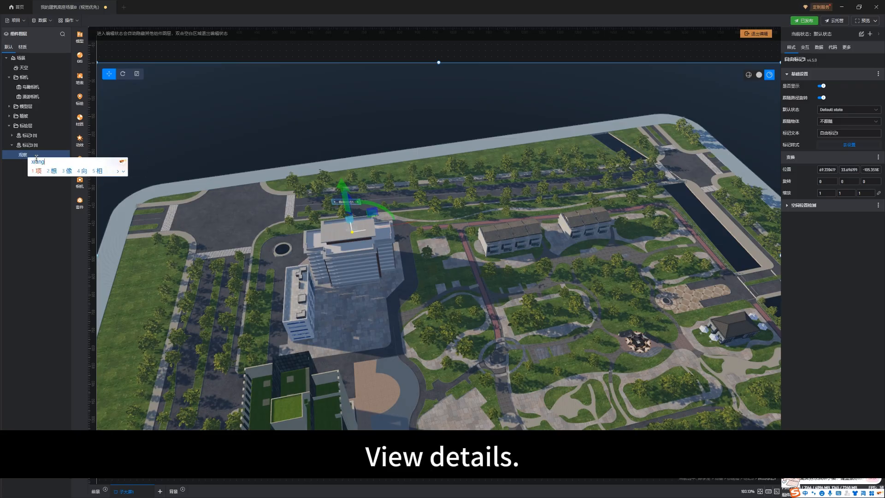
text(qing)
key(space)
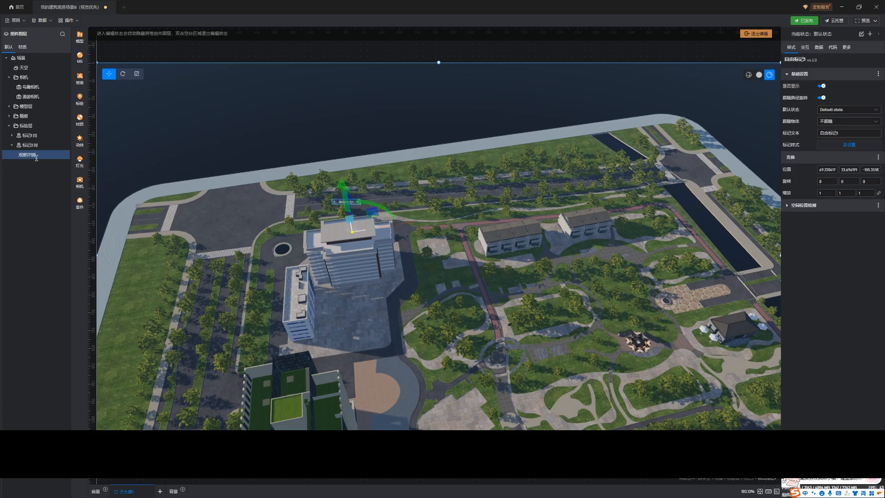
key(Return)
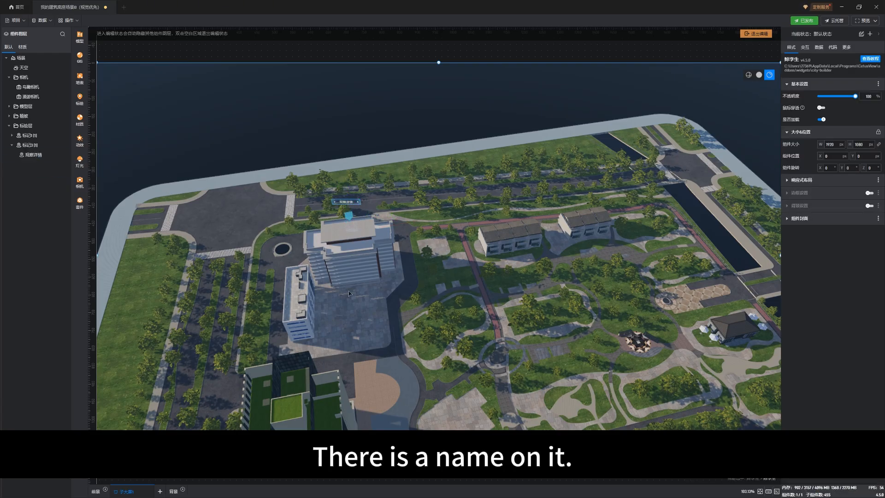
Inspect the 观察详情 label up close and from a distance, exit scene editing, and save the project.
right_drag(349, 291, 345, 262)
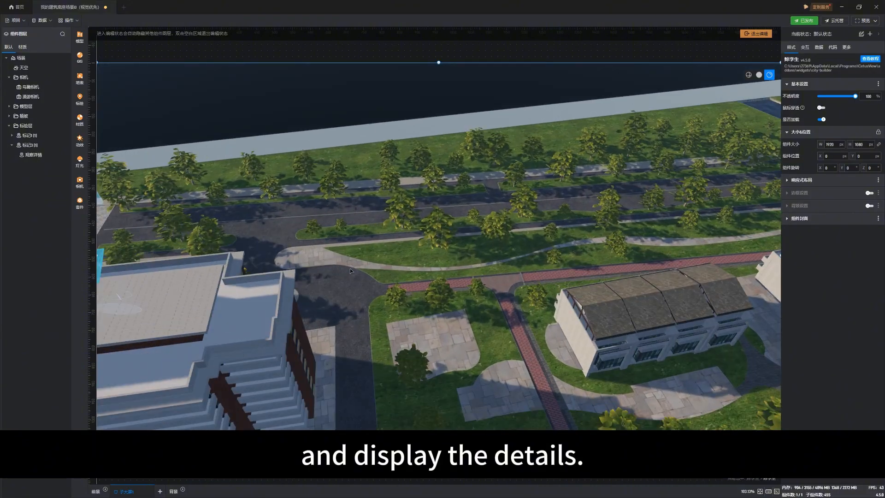
scroll(286, 275, down, 5)
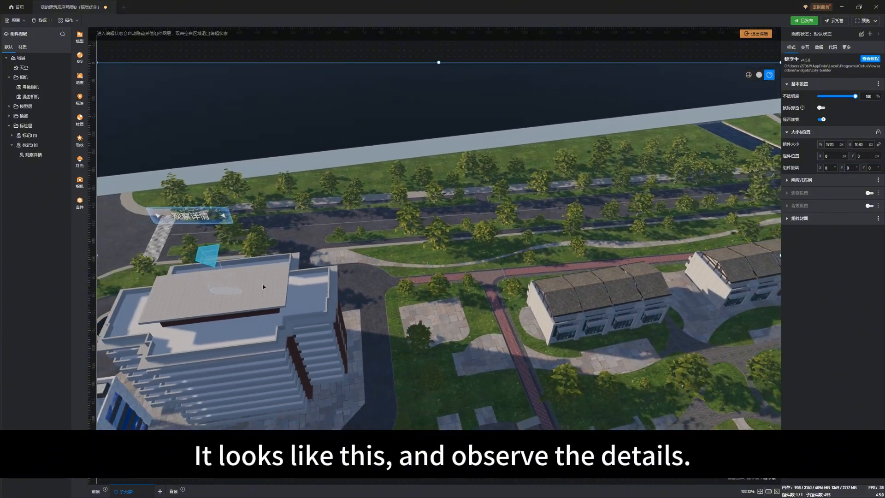
scroll(319, 315, down, 3)
scroll(323, 315, down, 5)
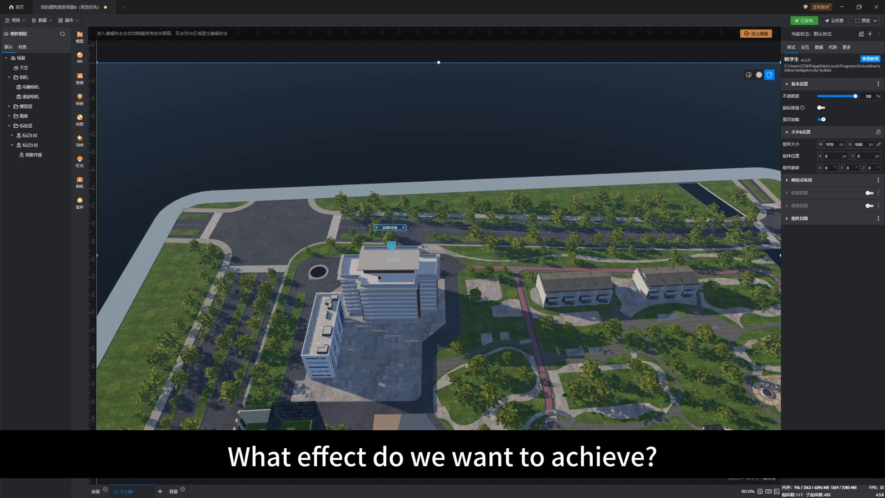
click(752, 35)
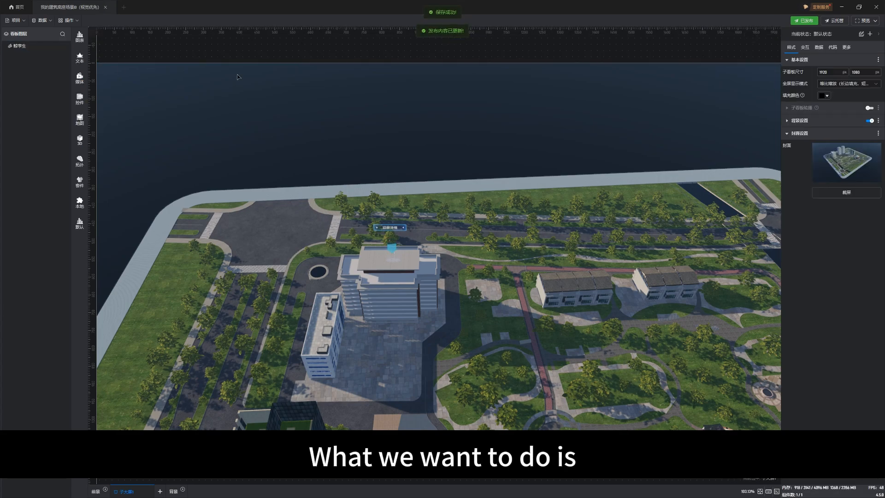
Reopen the scene for editing and switch the view to the bird's-eye camera (鸟瞰相机) in the camera group.
double_click(21, 46)
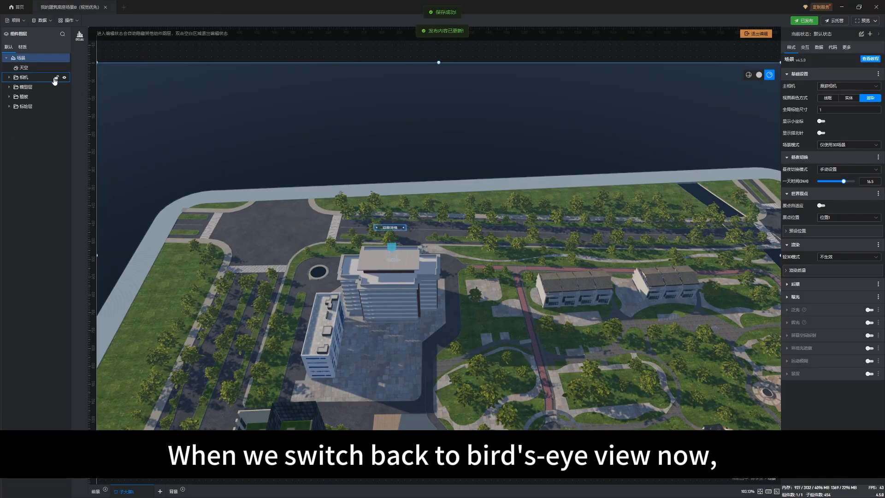
click(9, 78)
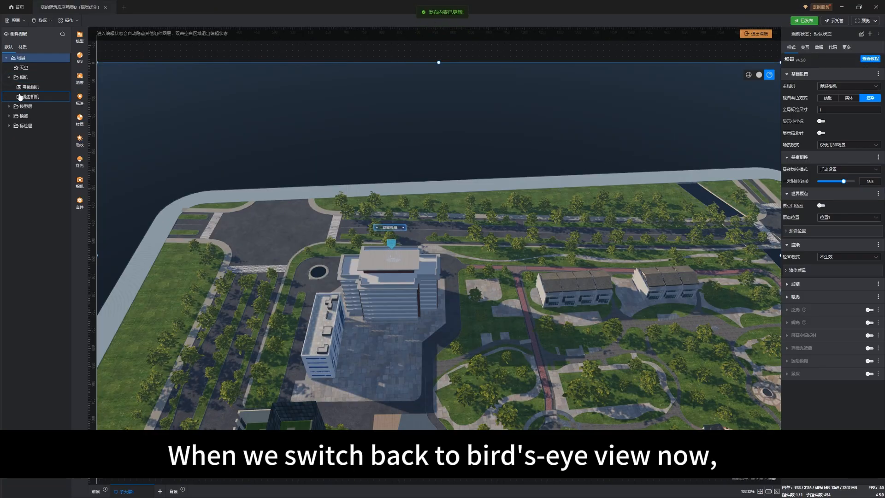
click(32, 87)
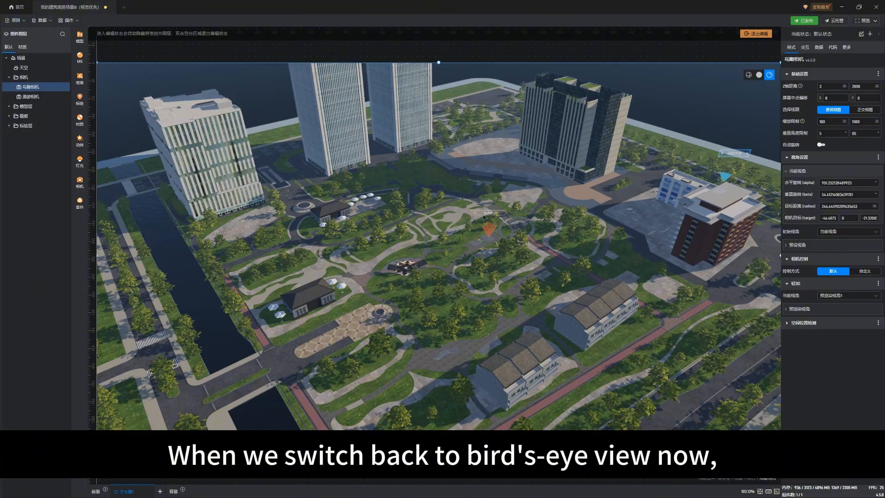
scroll(447, 267, down, 5)
drag(392, 284, 558, 244)
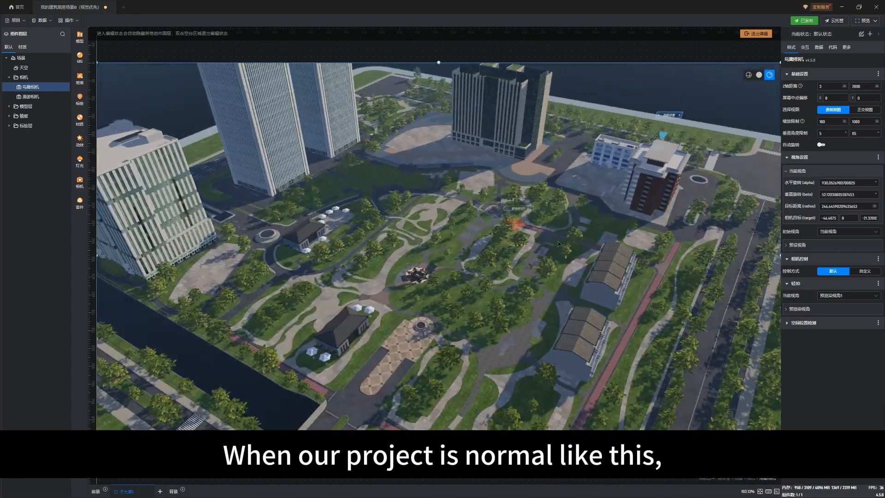
Select the 观察详情 marker, exit scene editing to test its selection there, and view its building from above.
click(670, 117)
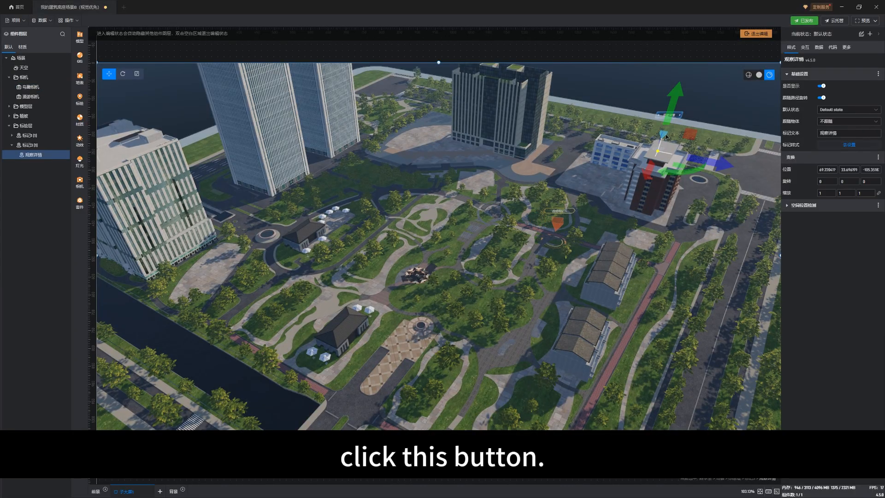
click(762, 34)
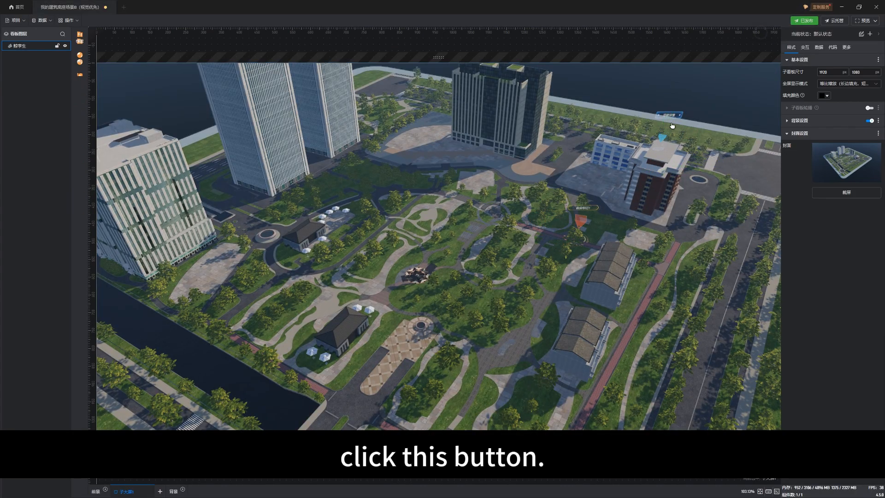
click(664, 137)
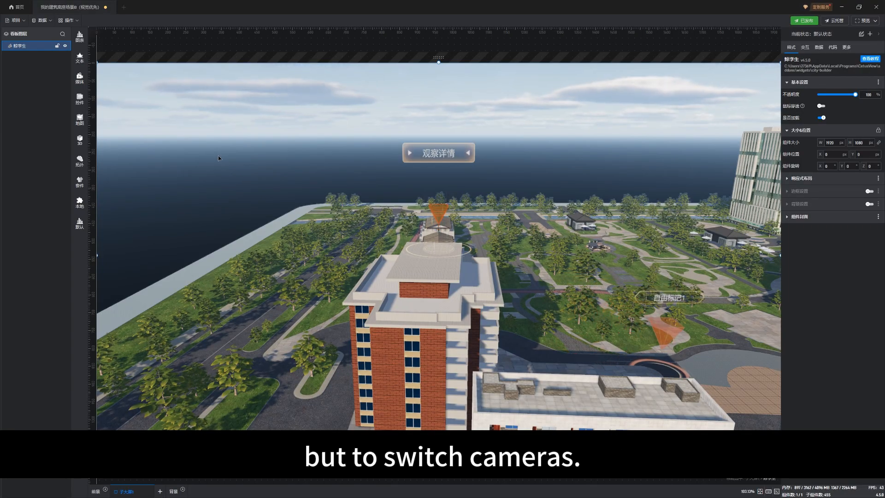
mouse_move(216, 233)
mouse_down()
mouse_move(242, 257)
mouse_move(343, 270)
mouse_up()
scroll(263, 261, down, 5)
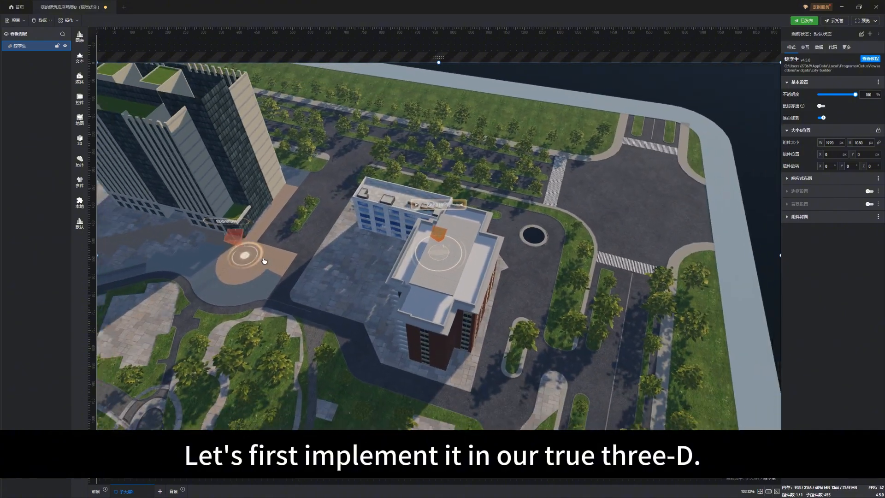
Reopen the scene for editing, expand the annotation layer (标绘层), and select the 观察详情 marker.
drag(311, 324, 231, 238)
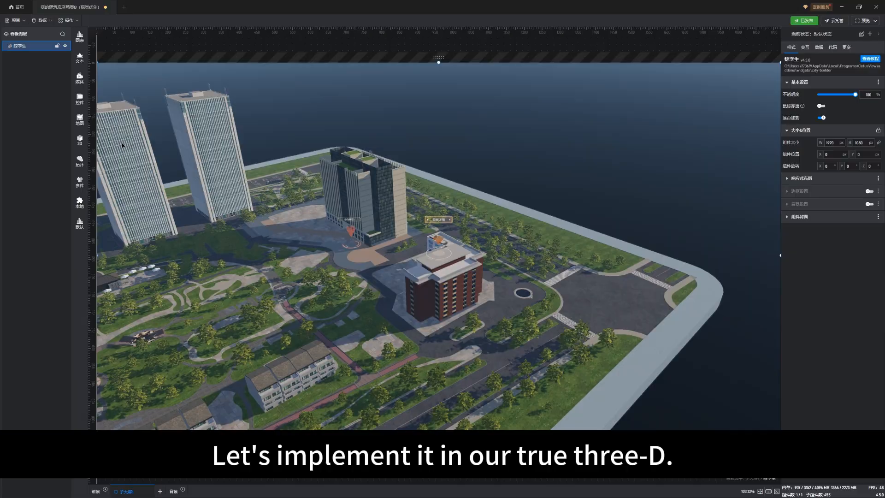
double_click(231, 236)
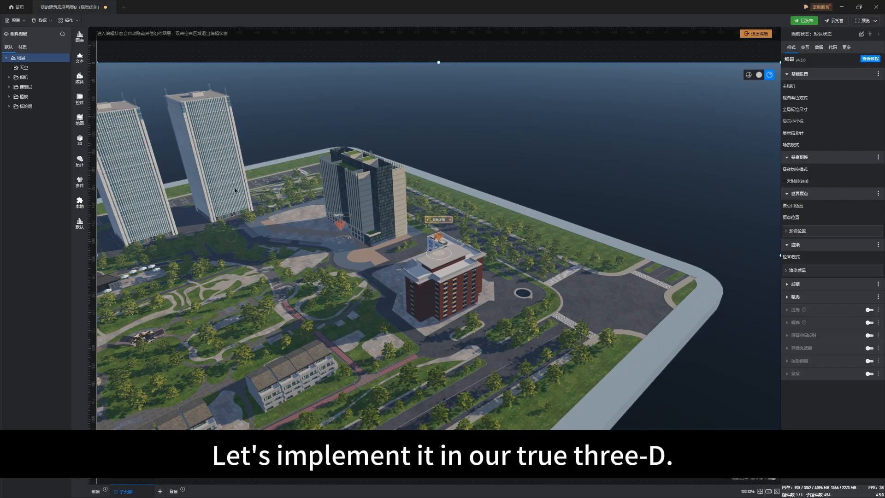
click(7, 106)
click(23, 127)
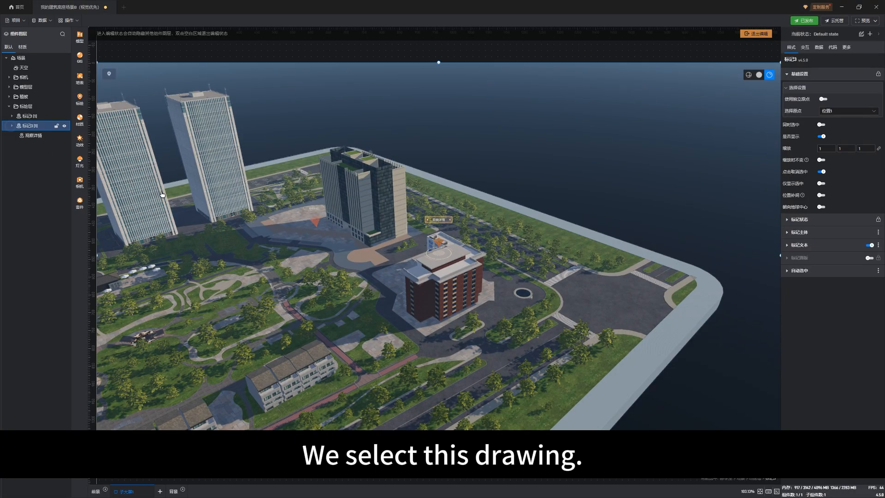
click(29, 136)
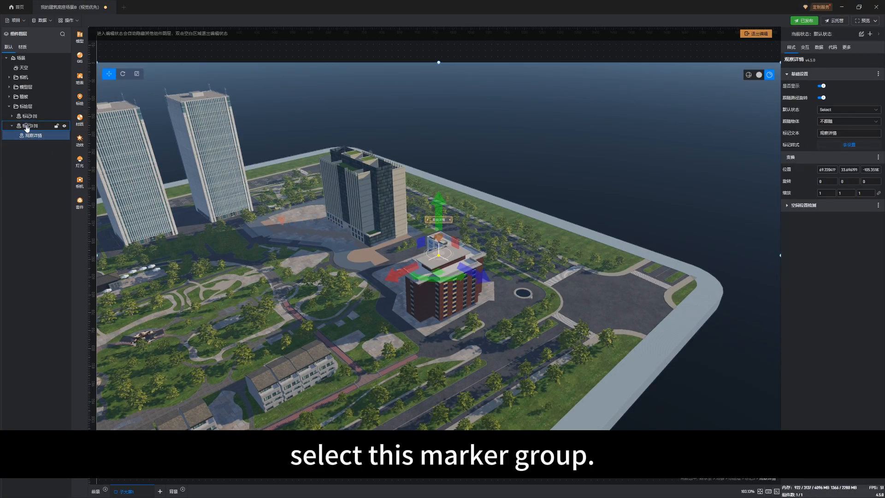
Select the marker group containing 观察详情 and delete its existing visual angle interaction.
click(27, 127)
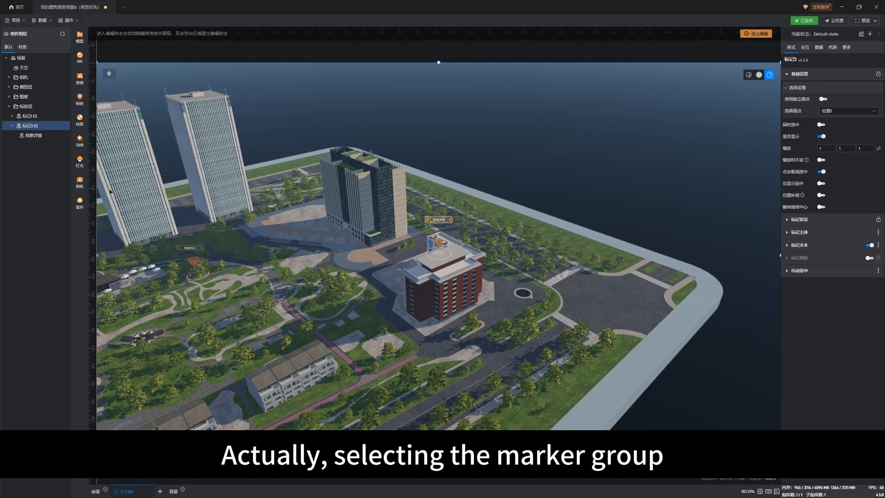
click(52, 136)
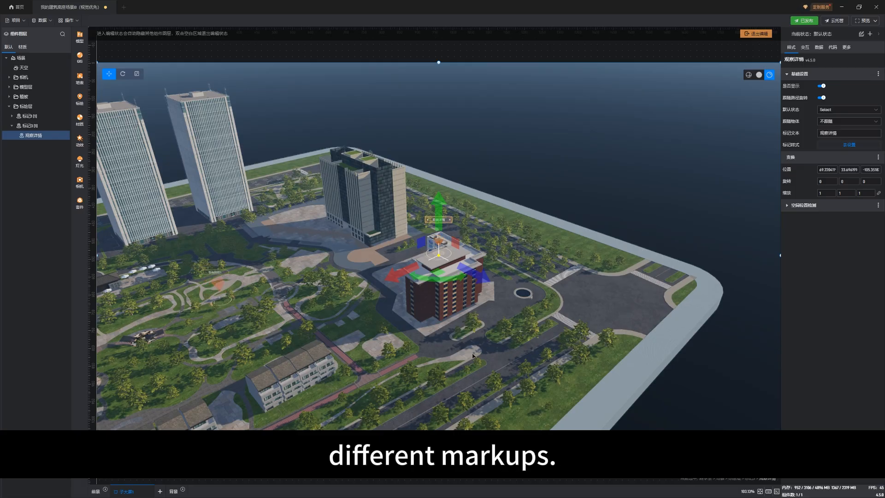
click(33, 127)
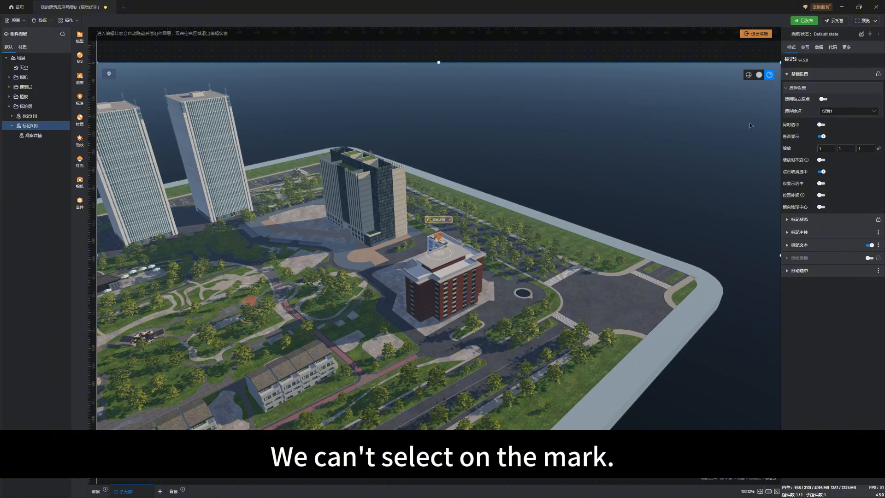
click(805, 48)
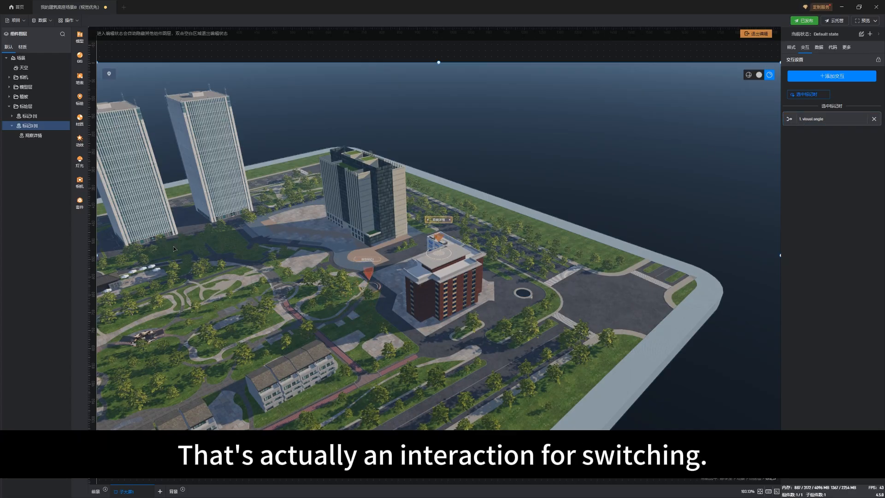
click(874, 120)
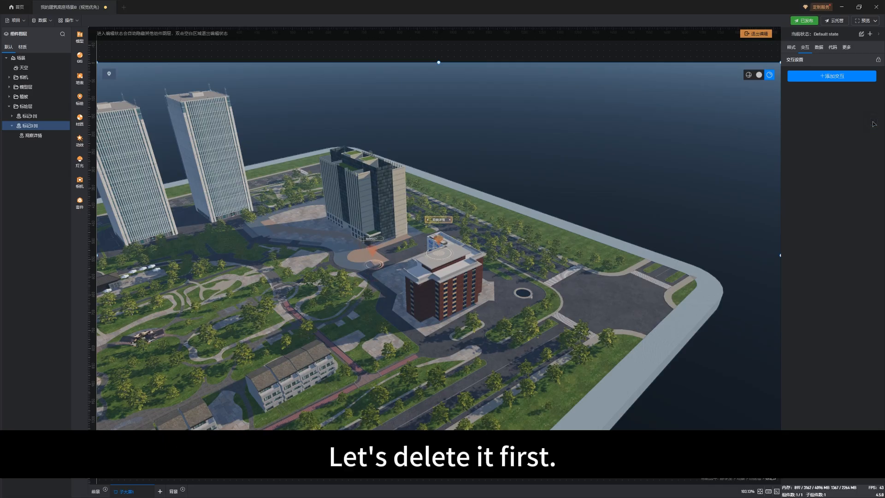
Add a marker-click (点击标记时) interaction to the group, with the action 修改设置 and the 场景 as its specified component.
click(828, 79)
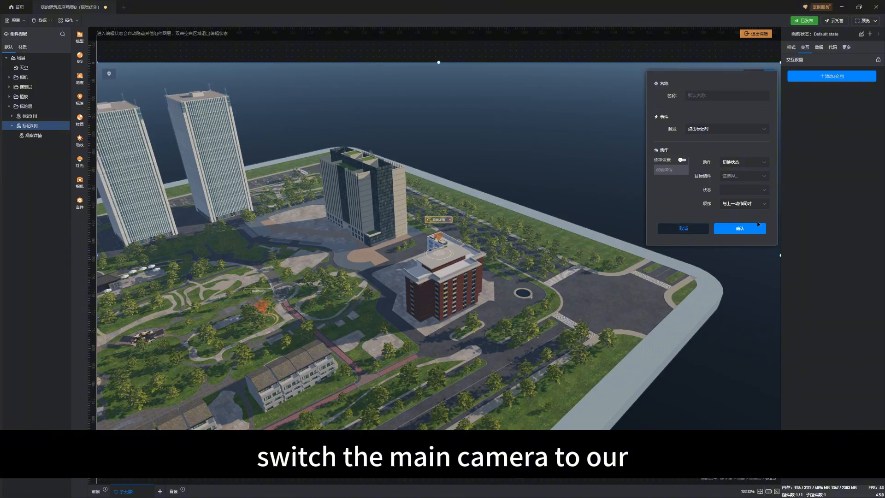
click(746, 164)
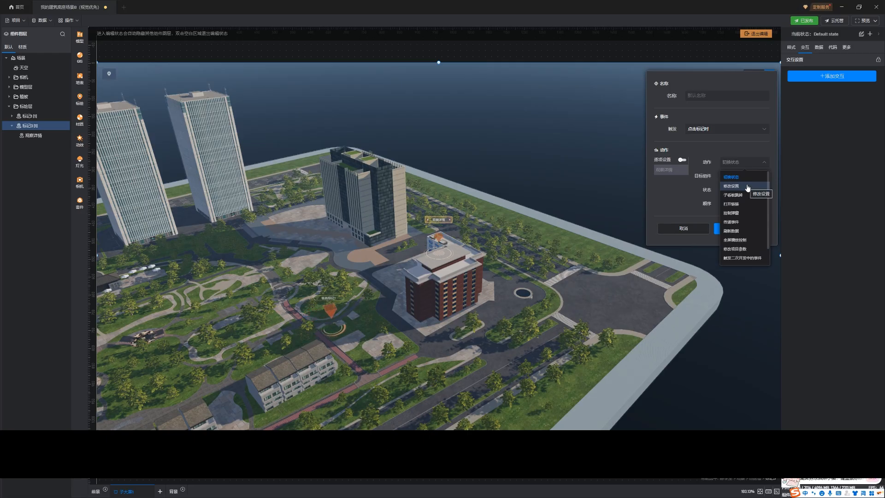
click(747, 186)
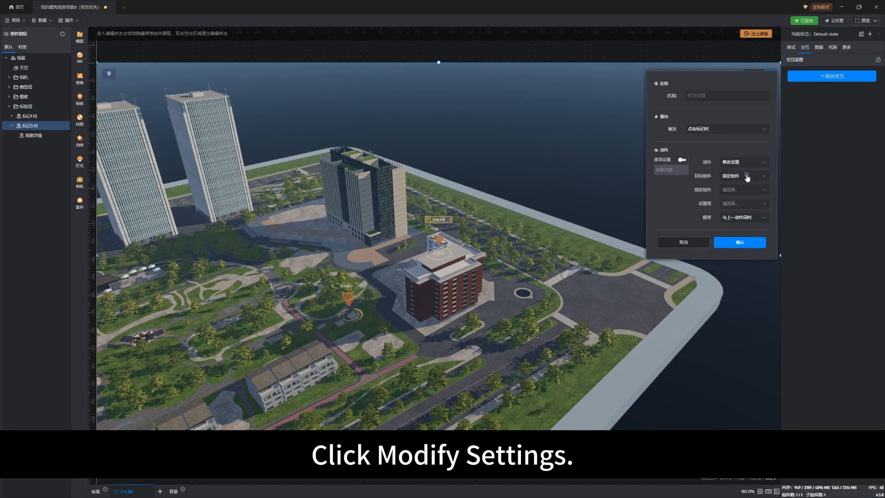
click(746, 177)
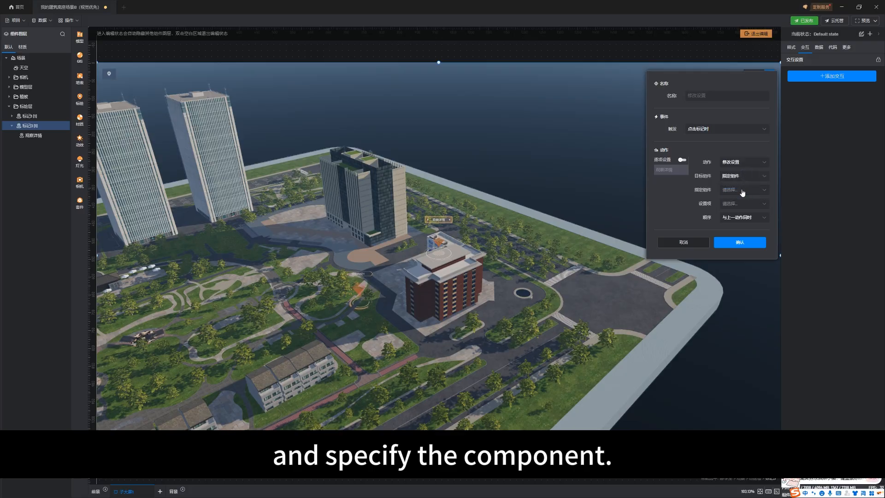
click(743, 190)
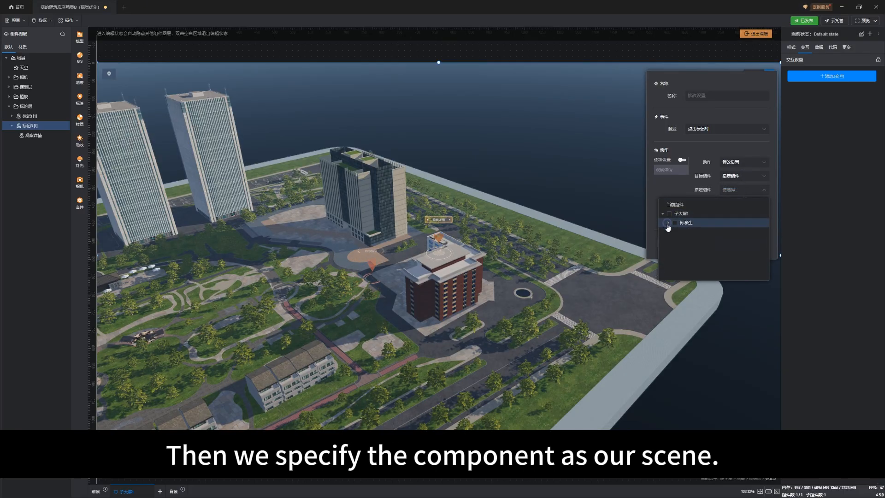
click(669, 223)
click(680, 232)
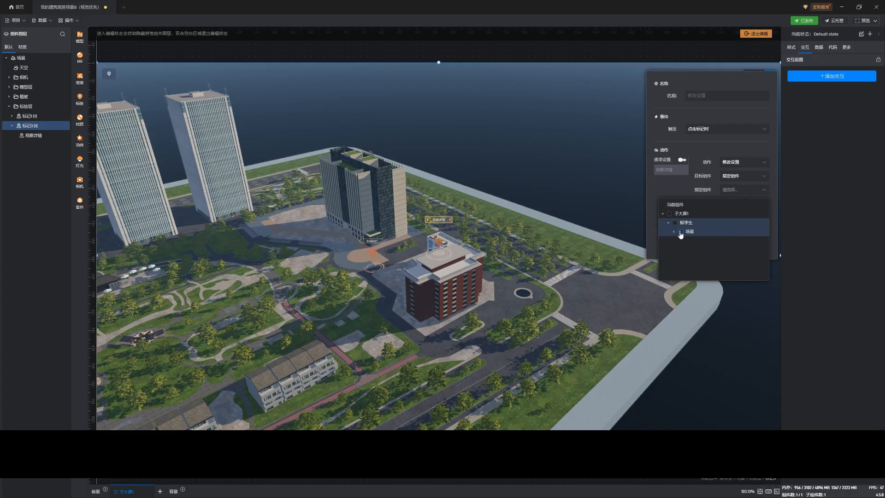
click(664, 192)
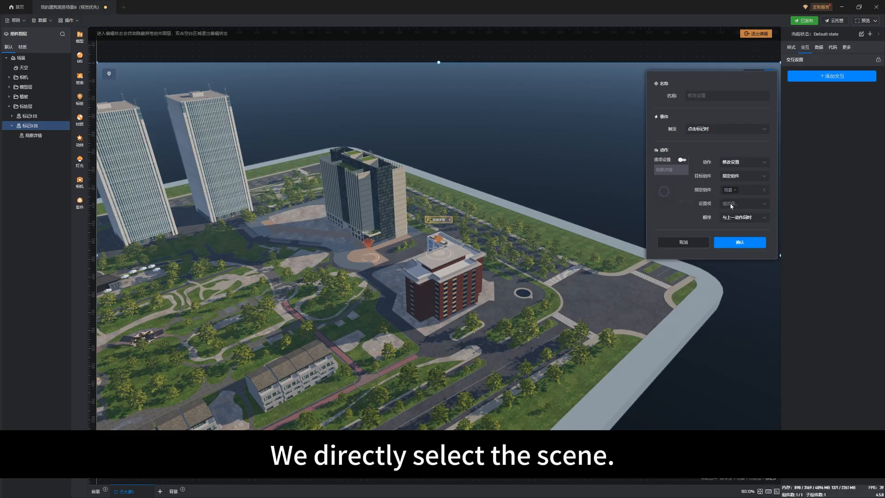
Make the interaction change the scene's main camera (主相机) to the roaming camera (漫游相机) and confirm it.
click(747, 204)
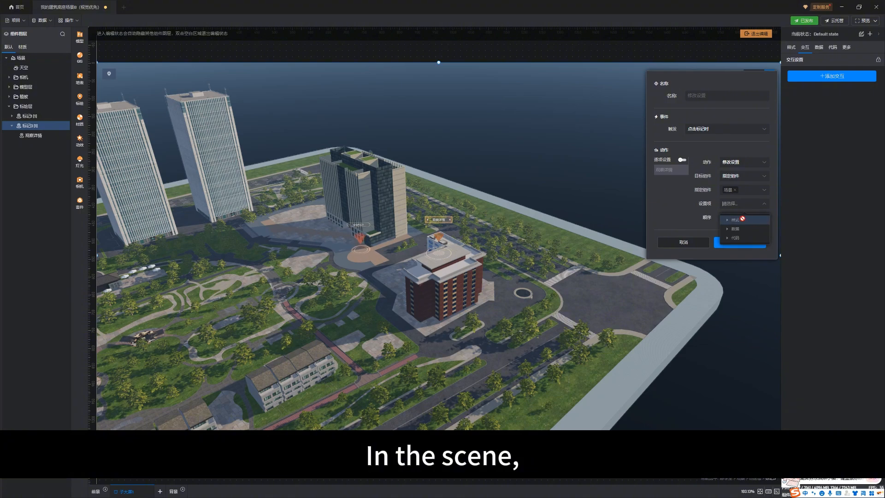
click(728, 221)
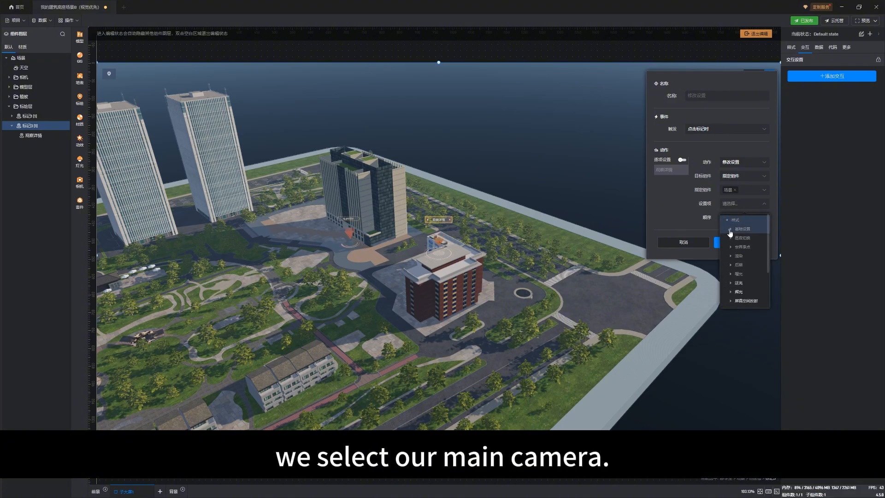
click(730, 230)
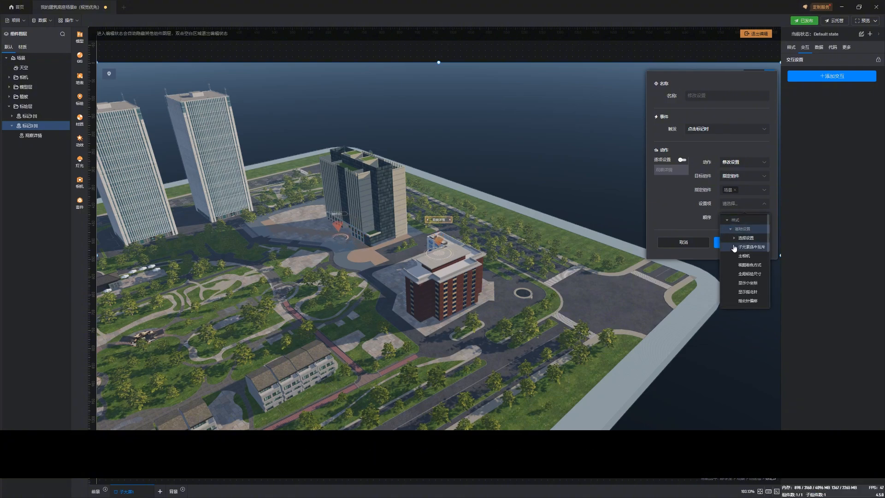
click(744, 256)
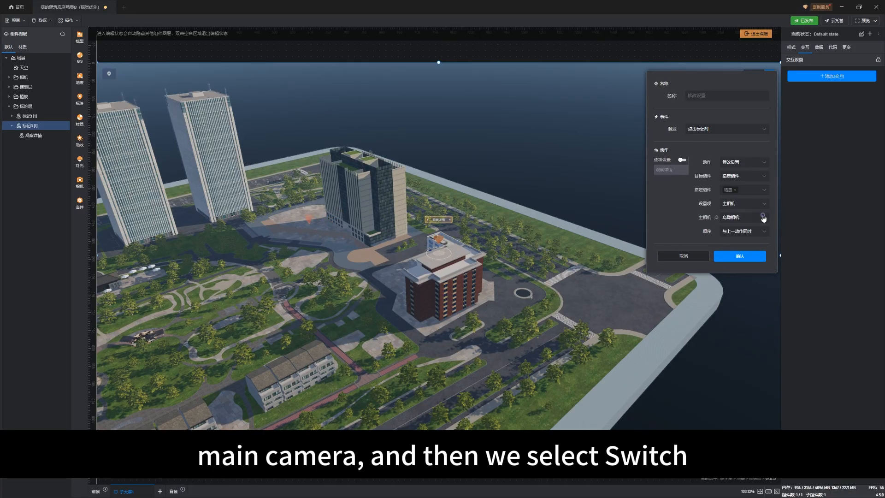
click(762, 220)
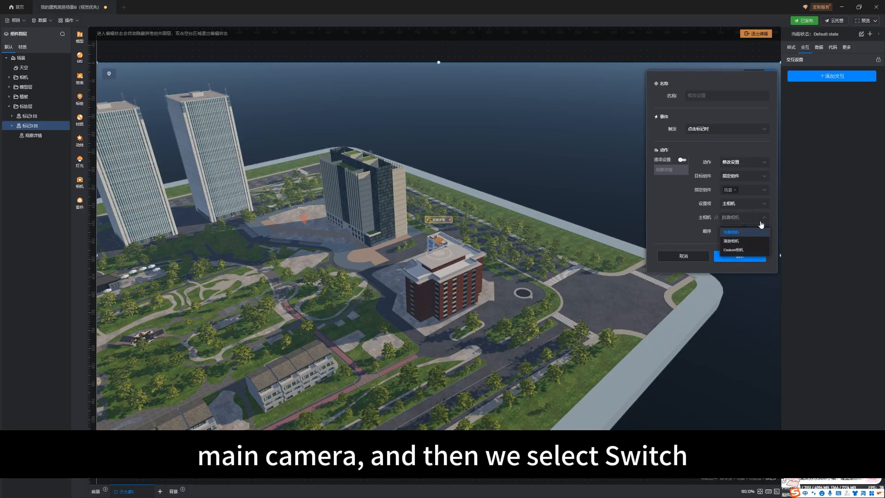
click(741, 241)
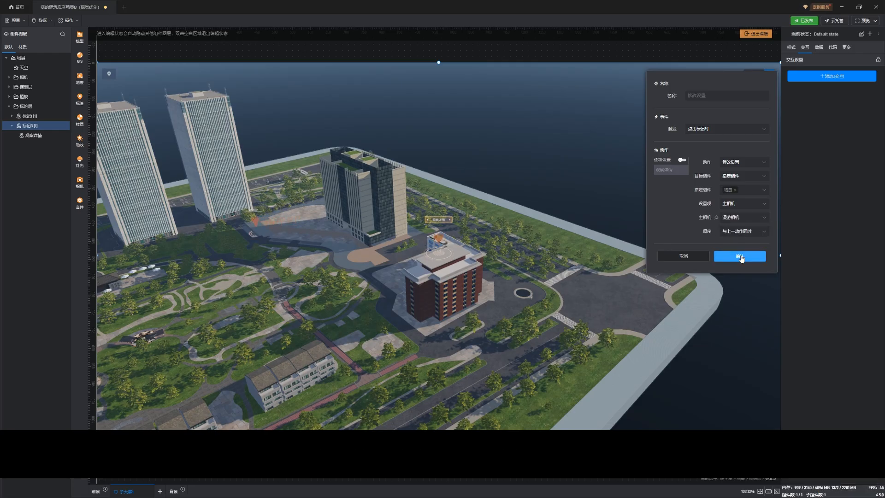
click(740, 257)
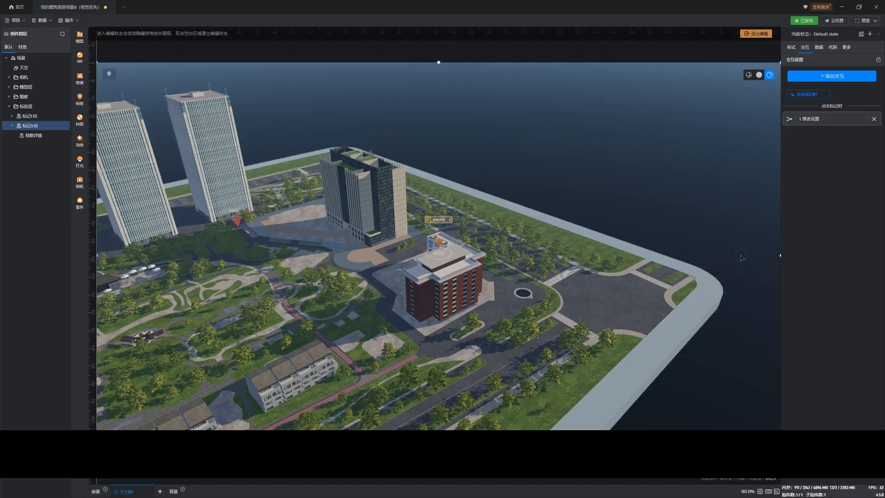
Save the project and test the 观察详情 marker's camera switch outside scene editing.
mouse_move(604, 295)
mouse_down()
mouse_move(354, 253)
mouse_move(424, 248)
mouse_up()
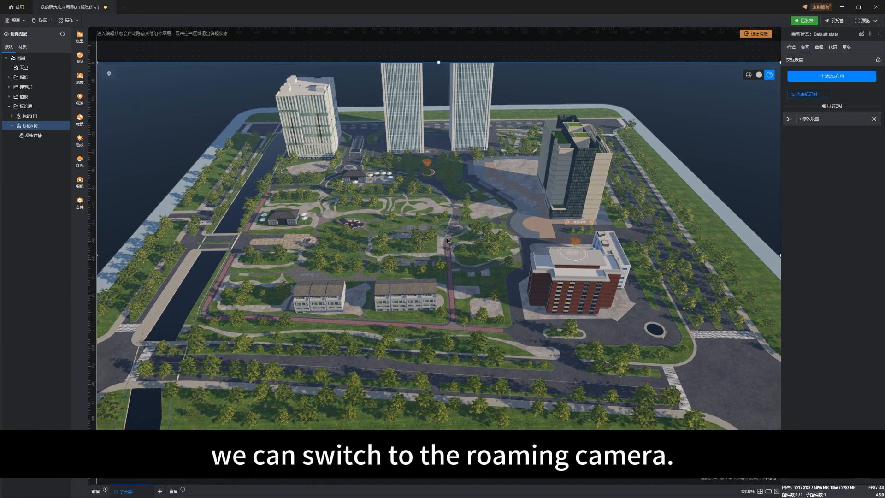
key(ctrl+s)
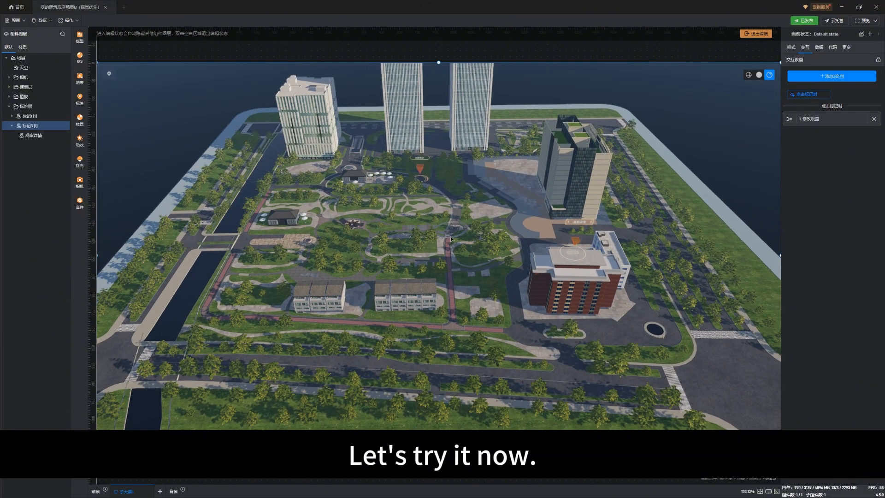
click(756, 33)
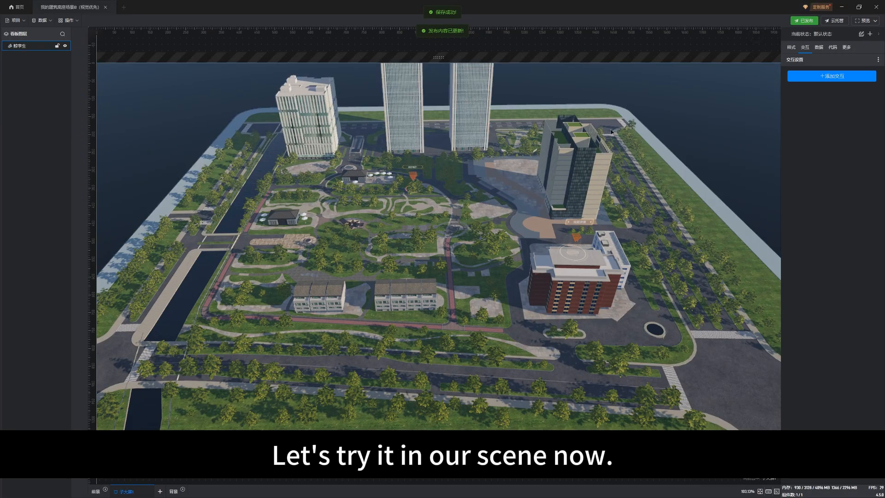
click(581, 223)
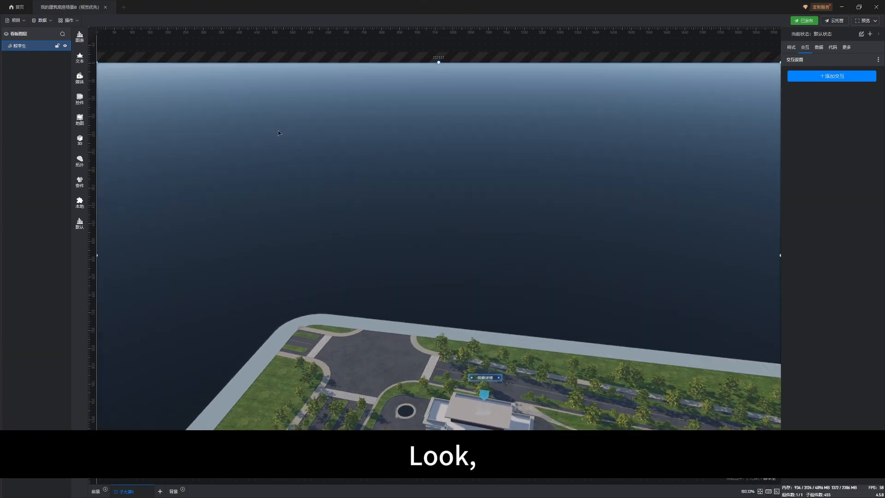
drag(278, 131, 371, 207)
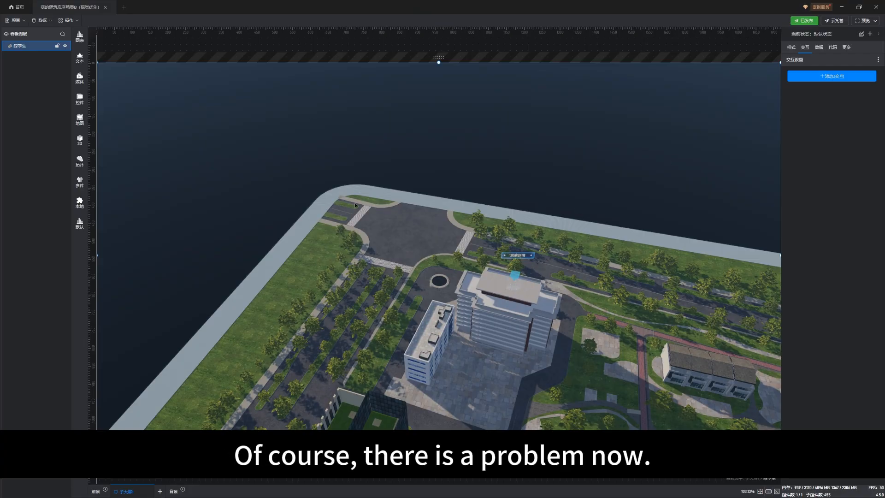
double_click(355, 205)
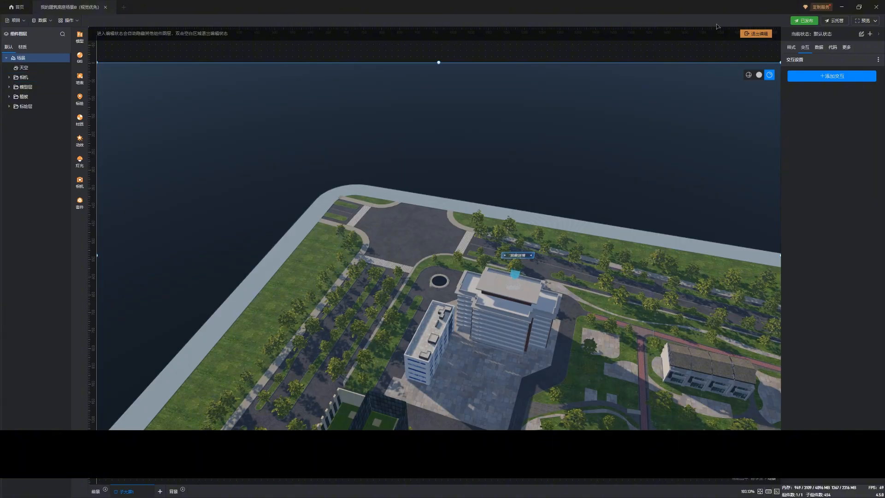
click(755, 34)
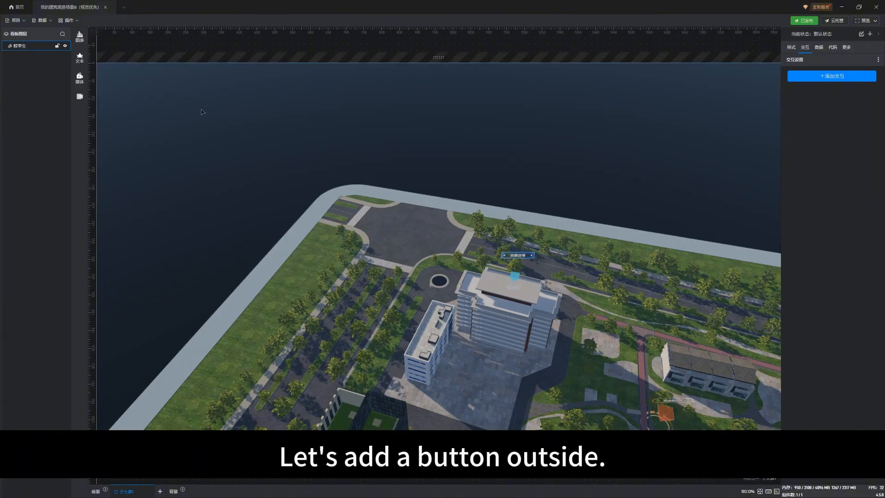
Search the component library for 按钮, add the basic 按钮 component, and place it in the upper-right corner of the canvas.
click(381, 266)
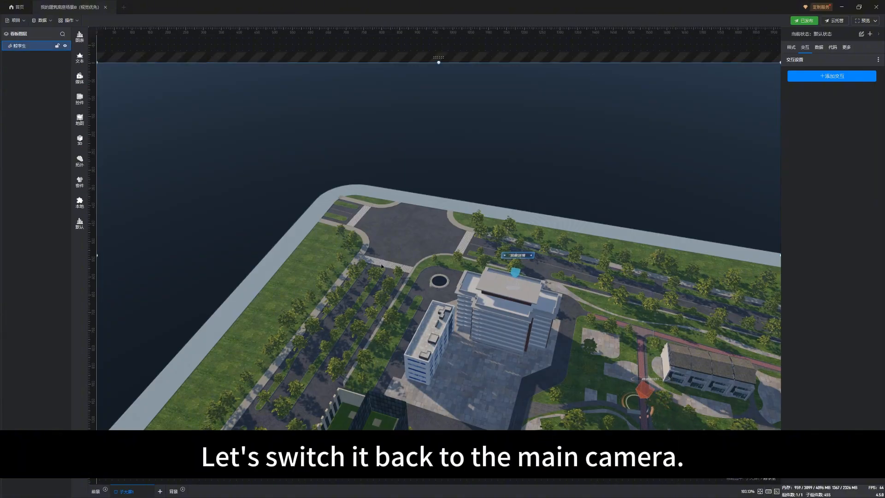
key(ctrl+f)
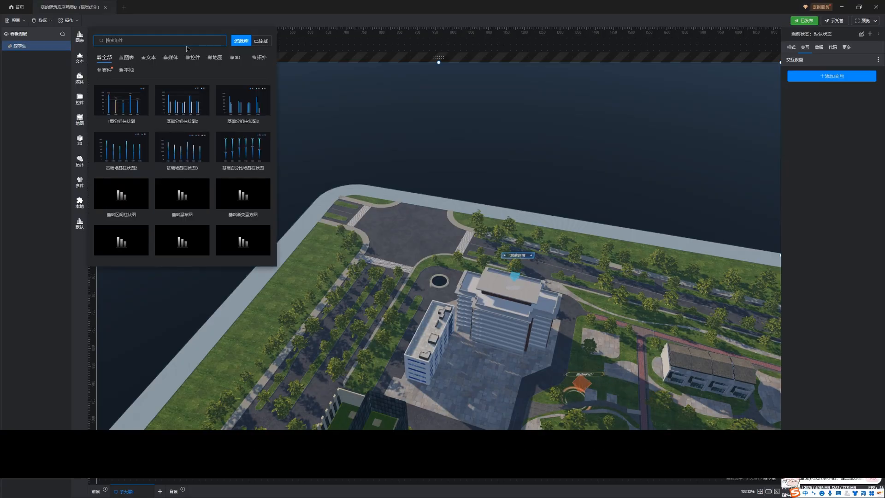
text(ann)
key(space)
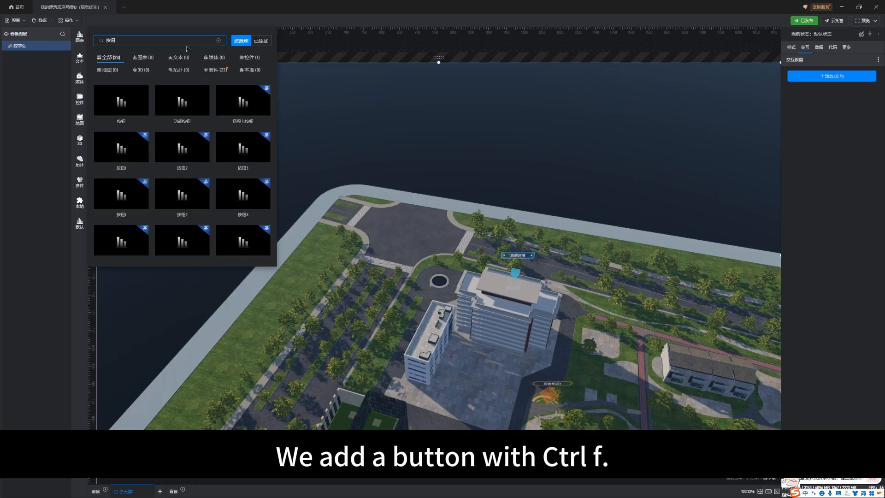
click(110, 110)
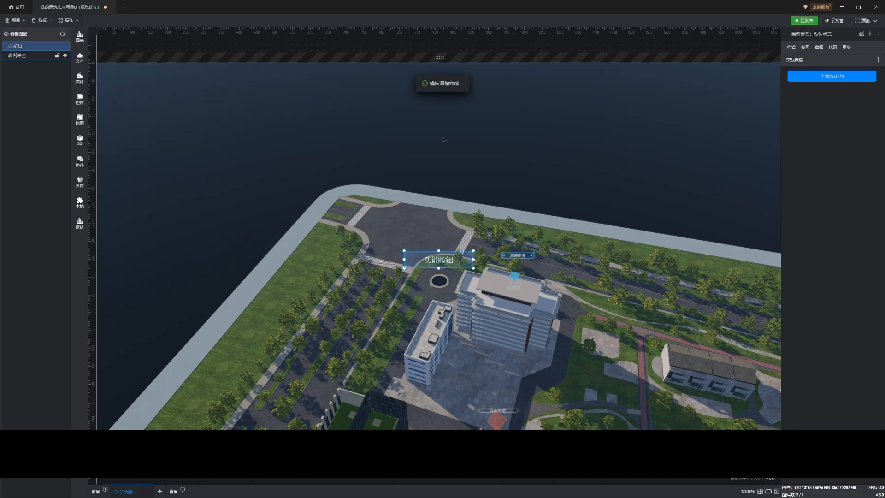
drag(436, 259, 722, 79)
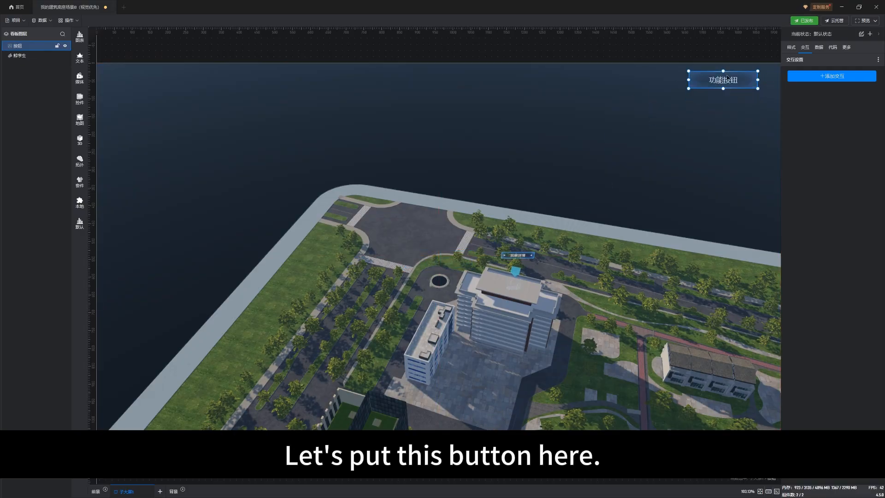
Change the label of the new button in the upper-right of the canvas to 切回主相机.
double_click(727, 78)
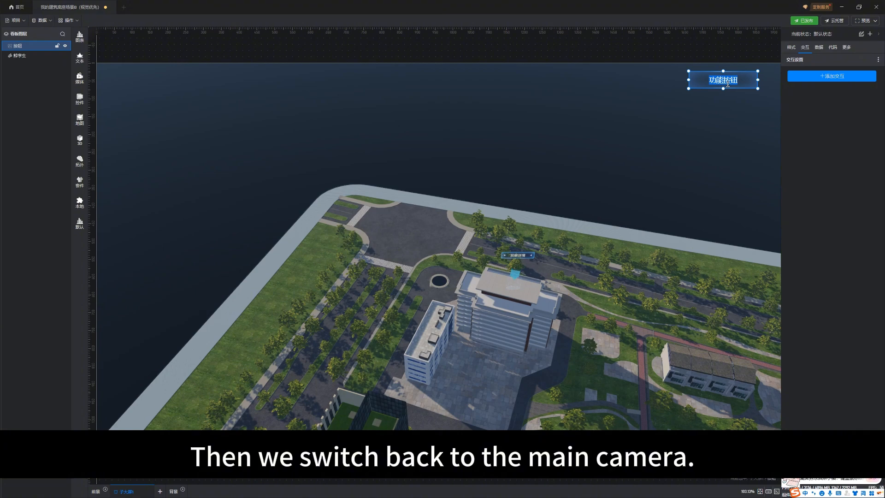
text(qiehui)
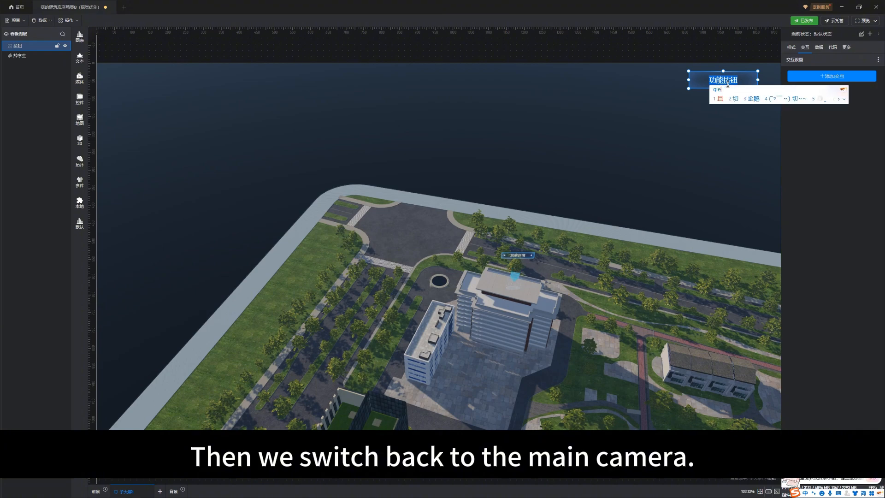
key(Escape)
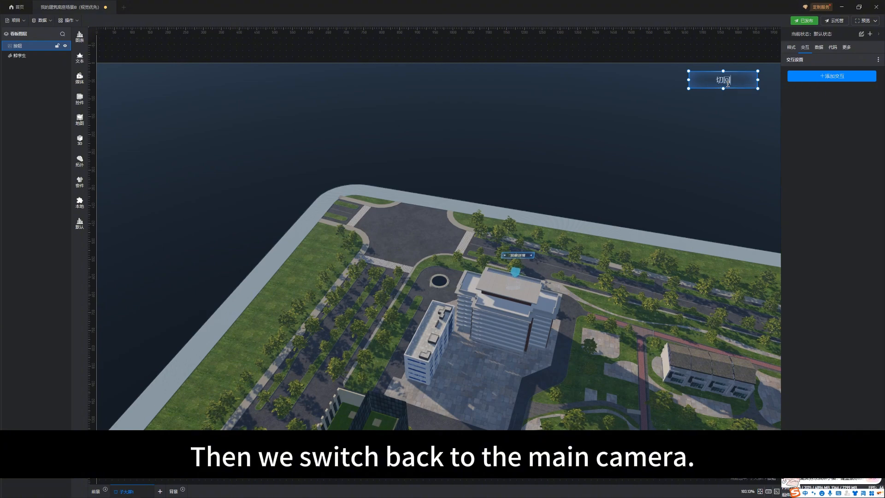
text(zhuxiangji)
key(space)
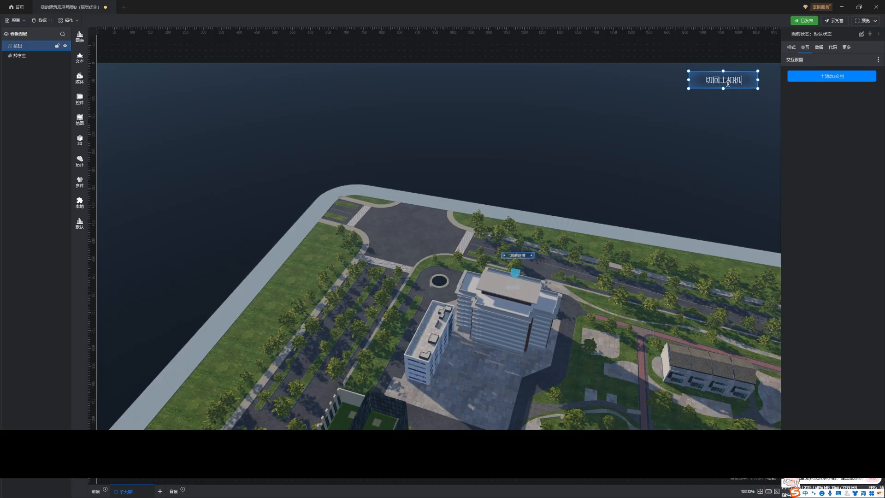
click(728, 121)
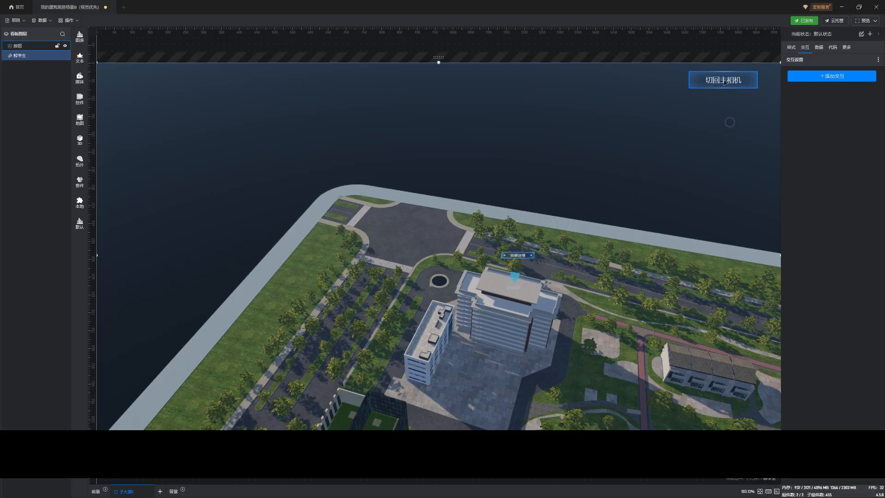
Add a 点击 interaction to the 切回主相机 button, with the action 修改设置 and the 场景 as its specified component.
click(722, 79)
click(825, 81)
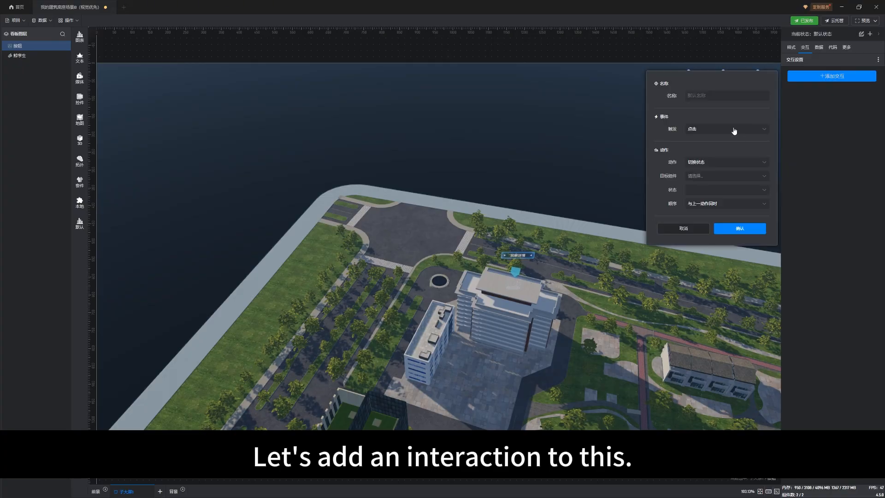
click(711, 163)
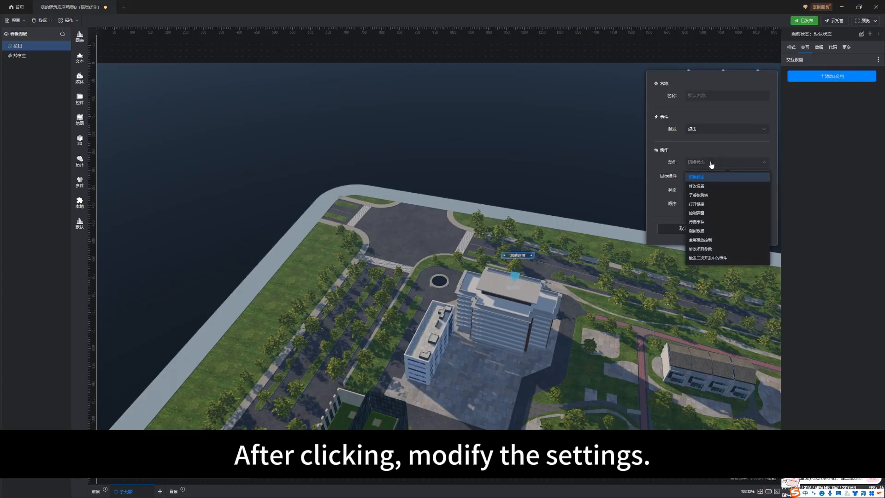
click(714, 185)
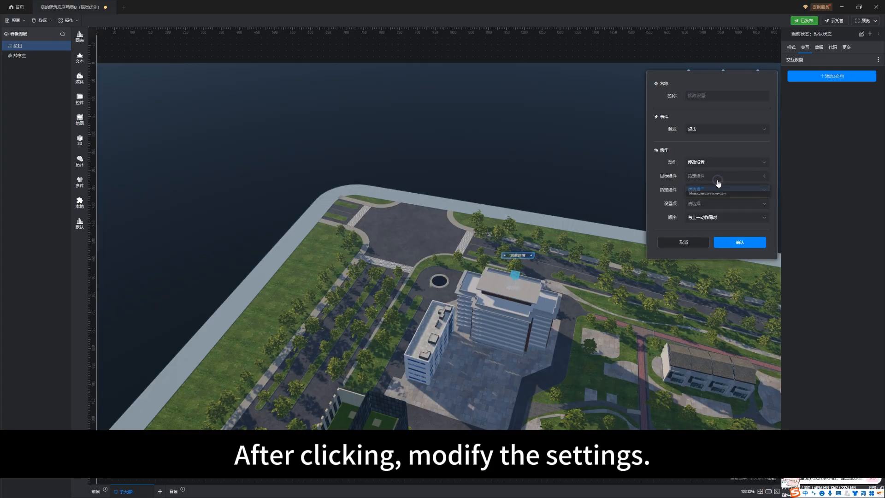
click(717, 190)
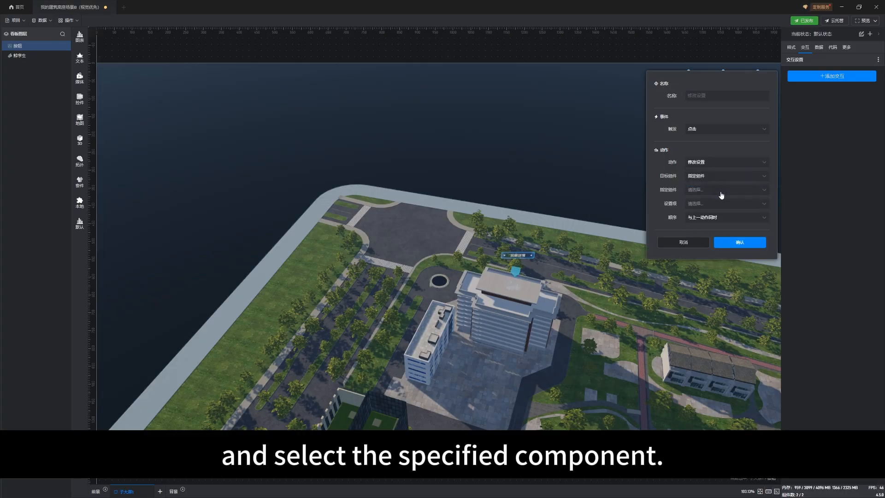
click(720, 191)
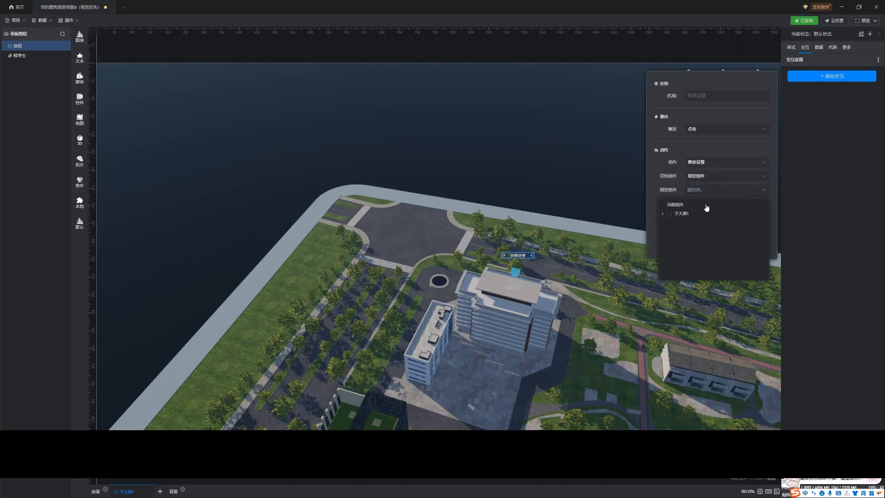
click(663, 214)
click(667, 223)
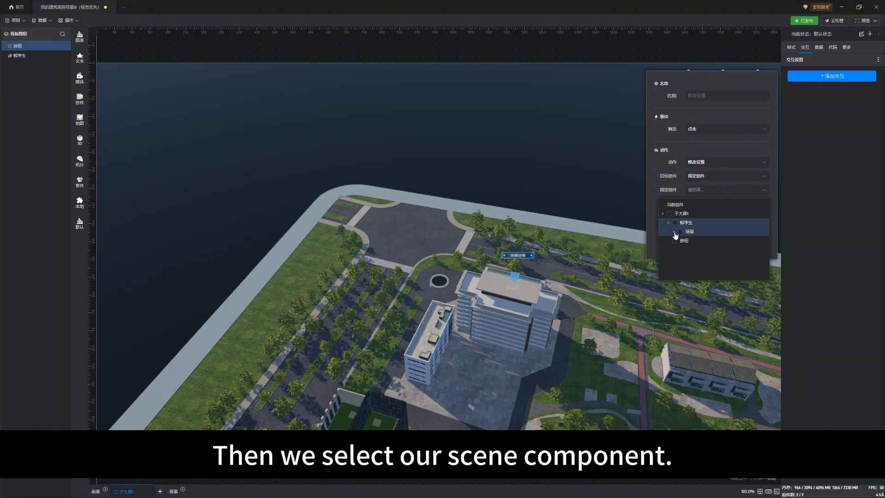
click(679, 234)
click(664, 180)
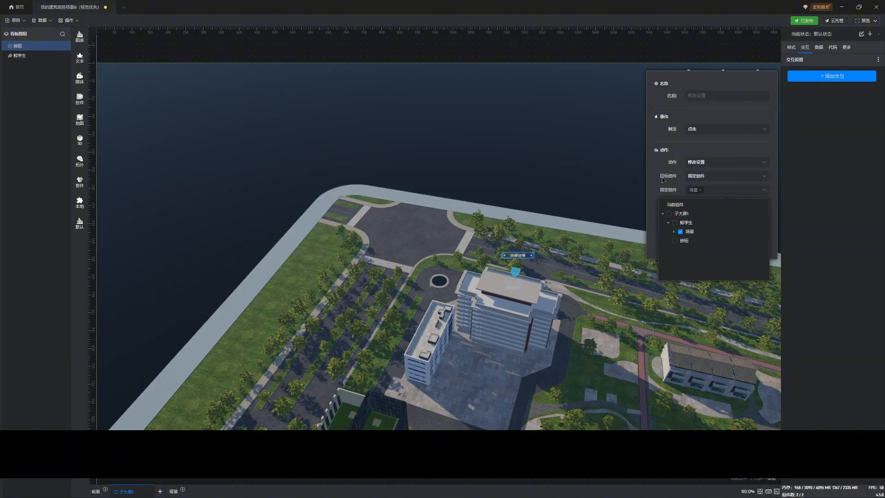
Make the button's interaction change the scene's 主相机 to the bird's-eye camera (鸟瞰相机) and confirm it.
click(721, 203)
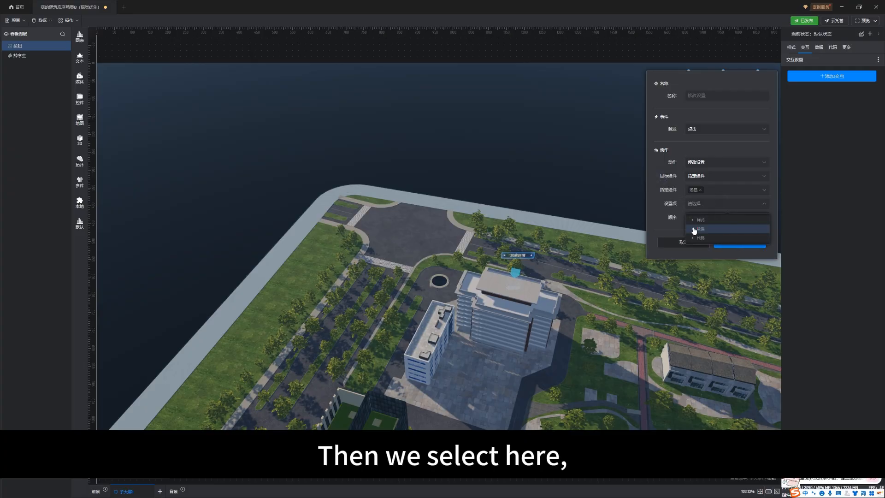
click(692, 220)
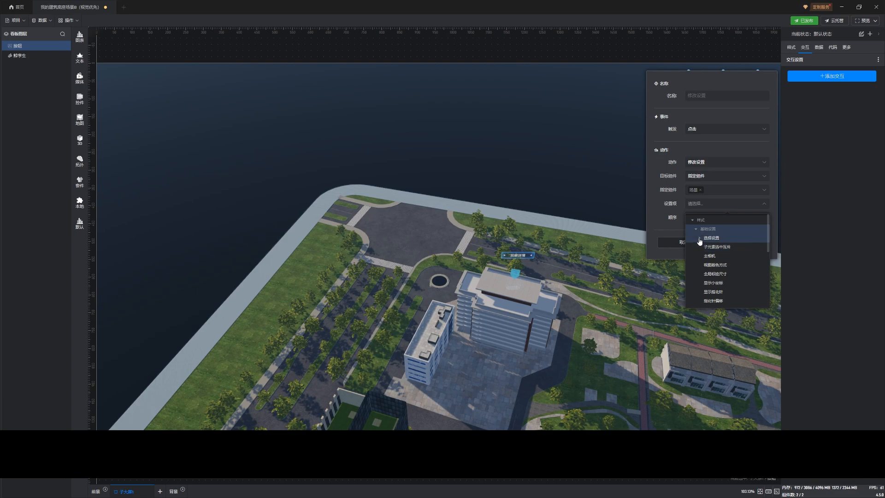
click(700, 237)
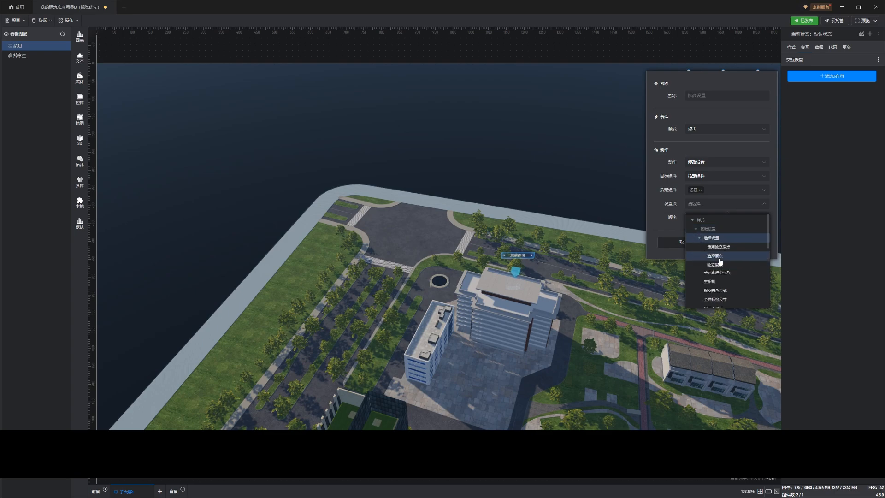
click(700, 237)
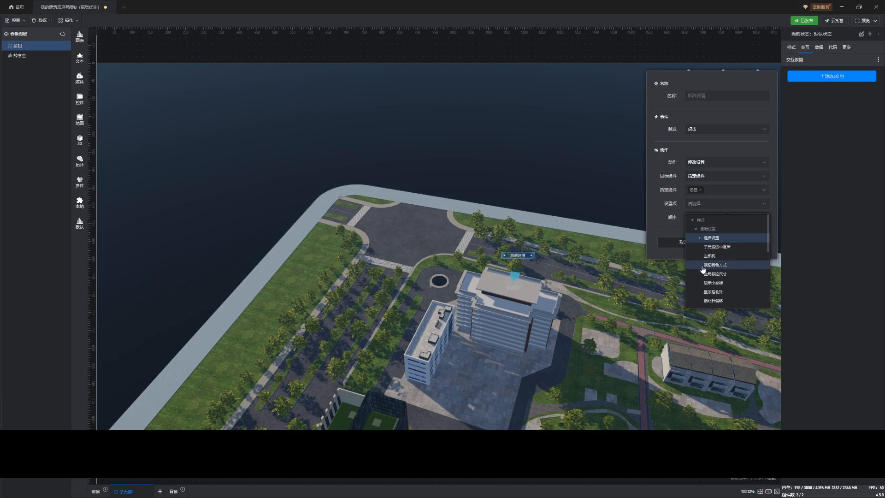
click(713, 256)
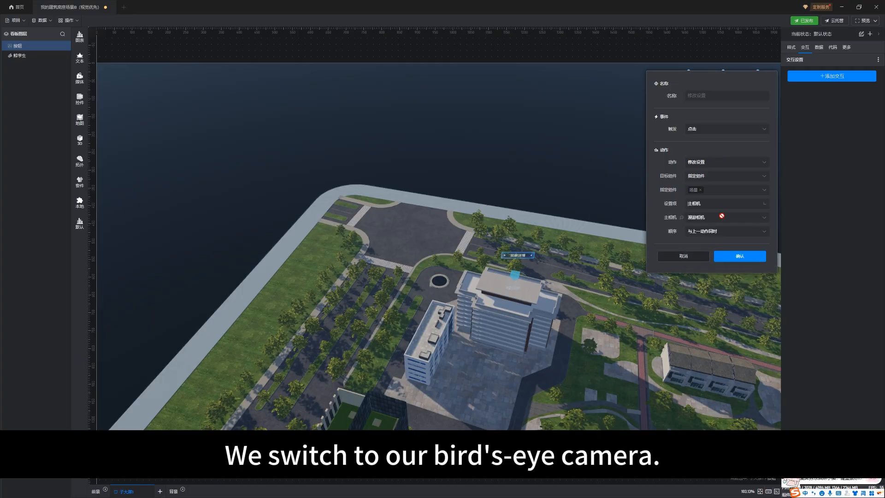
click(726, 218)
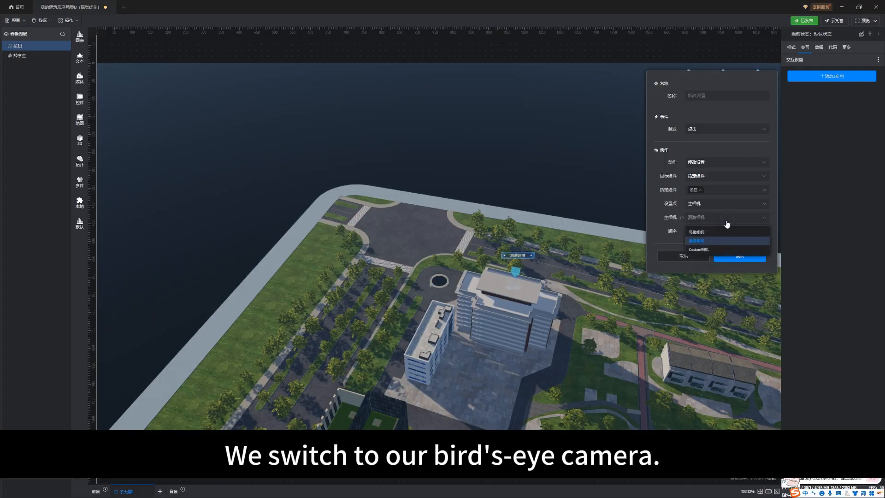
click(719, 232)
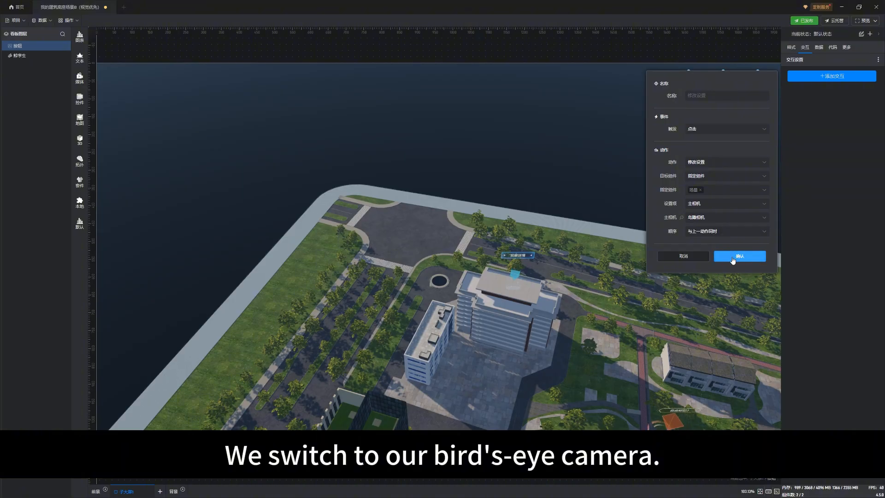
click(736, 259)
click(616, 308)
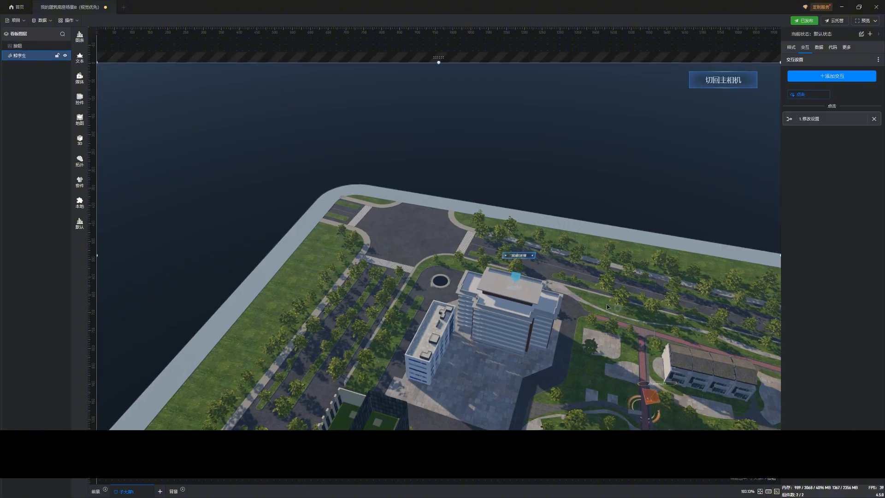
Save the project and test the camera switching with the 切回主相机 button and the 观察详情 marker.
key(ctrl+s)
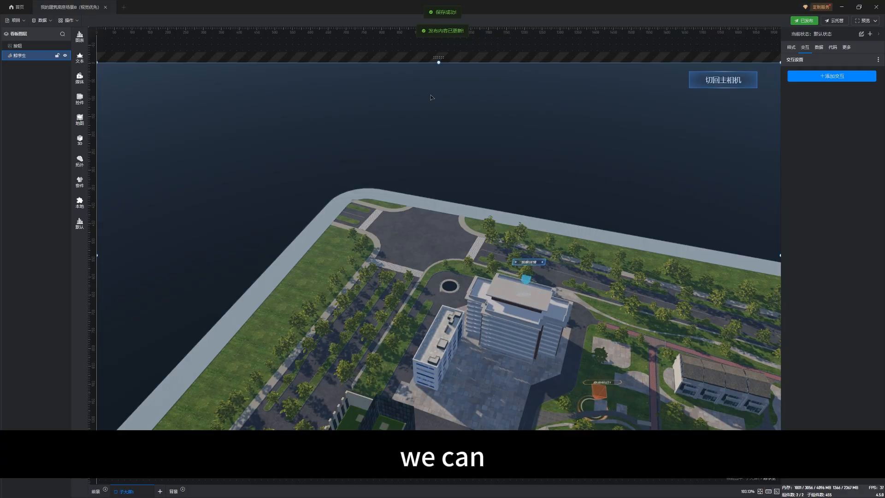
click(723, 85)
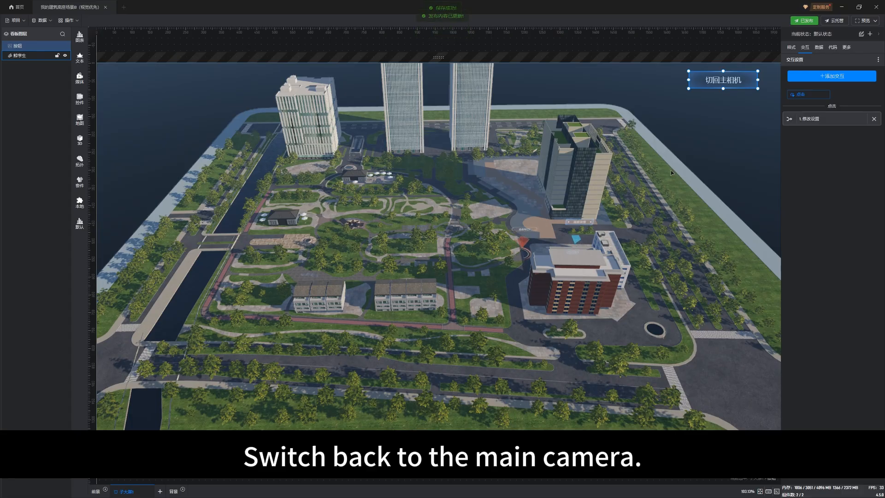
click(580, 223)
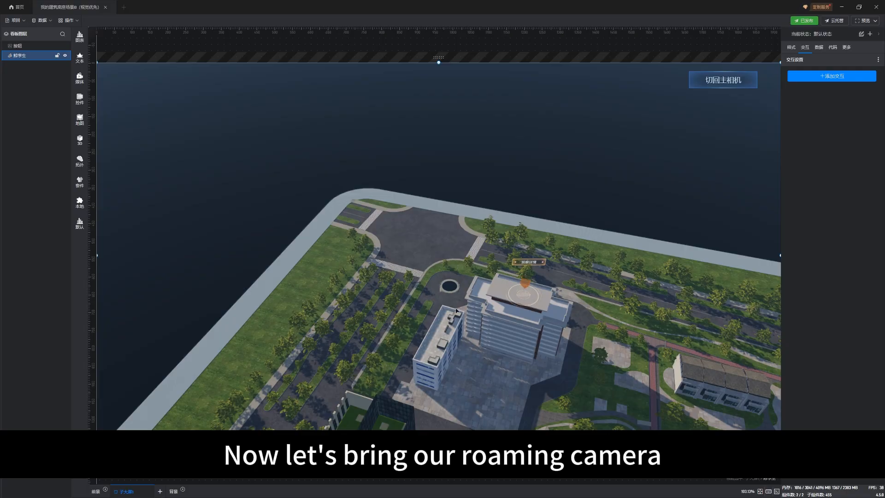
Move the roaming camera close to the 观察详情 building, facing the high-rise towers, and save the project with the main camera active.
scroll(480, 307, up, 4)
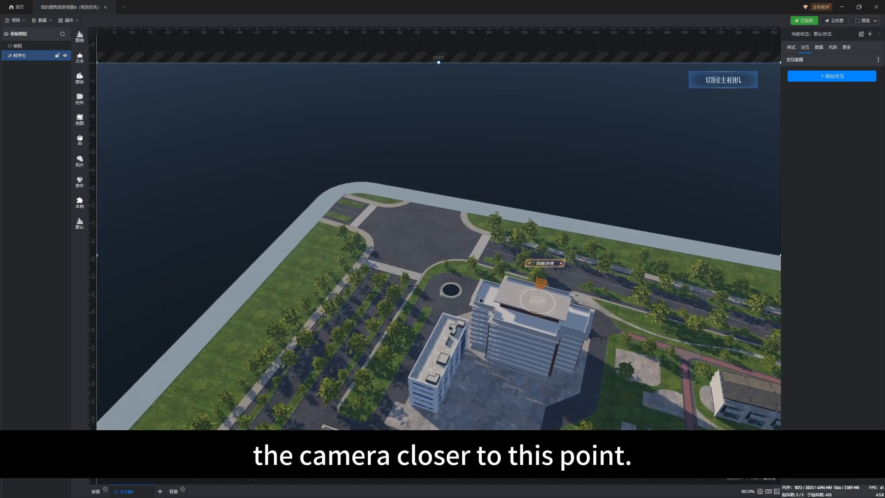
mouse_move(444, 318)
mouse_down()
mouse_move(419, 325)
mouse_move(434, 306)
mouse_move(451, 314)
mouse_move(440, 314)
mouse_up()
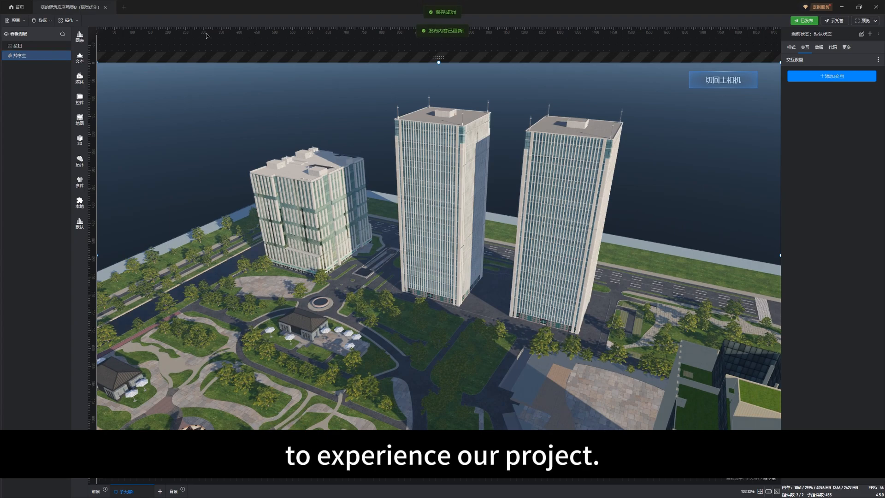
click(721, 85)
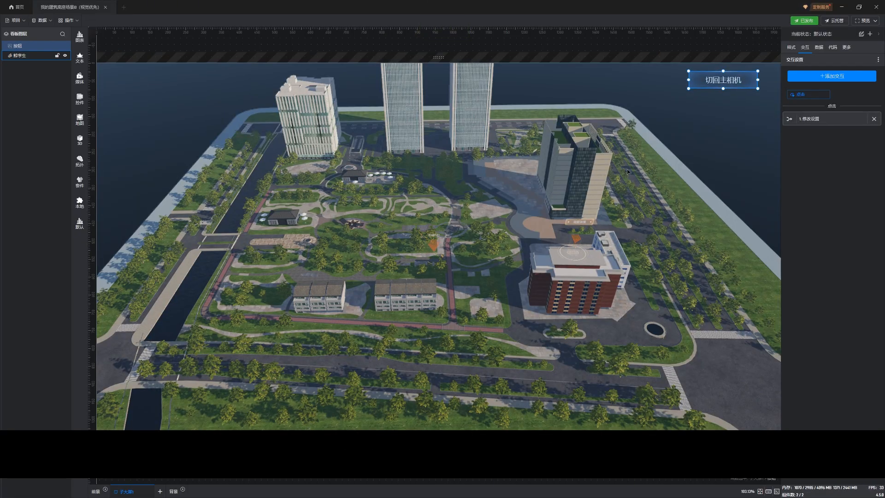
key(ctrl+s)
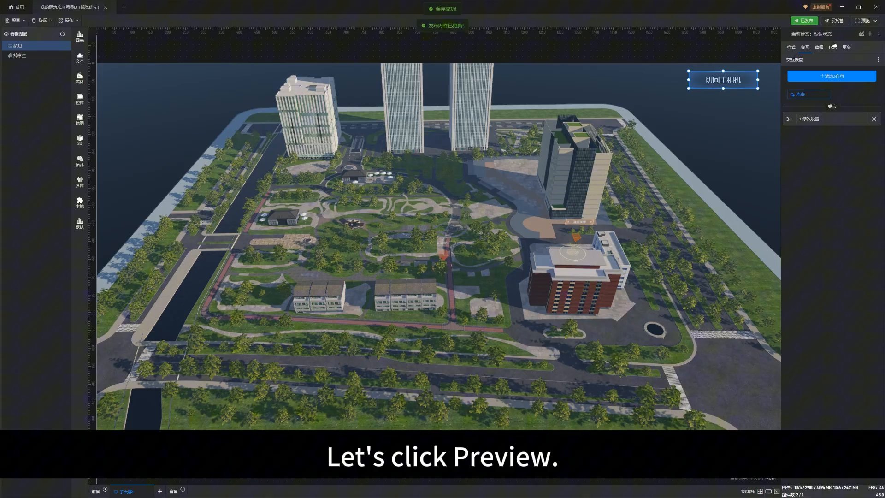
Preview the project, orbit the overall scene and switch to the roaming camera through the 观察详情 marker.
click(860, 21)
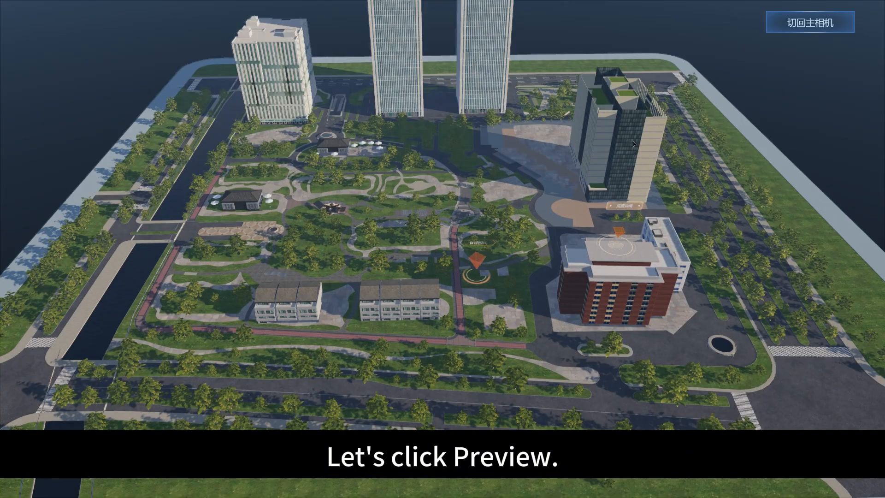
drag(240, 194, 334, 194)
right_drag(357, 265, 395, 250)
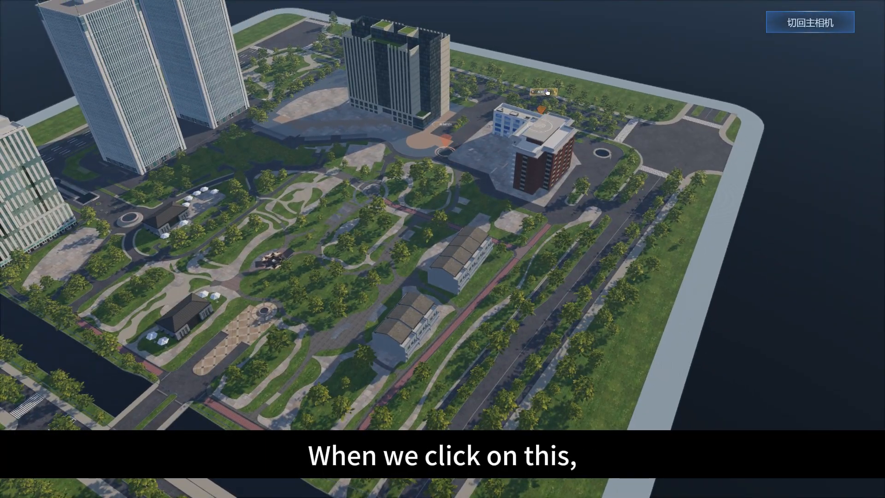
click(546, 91)
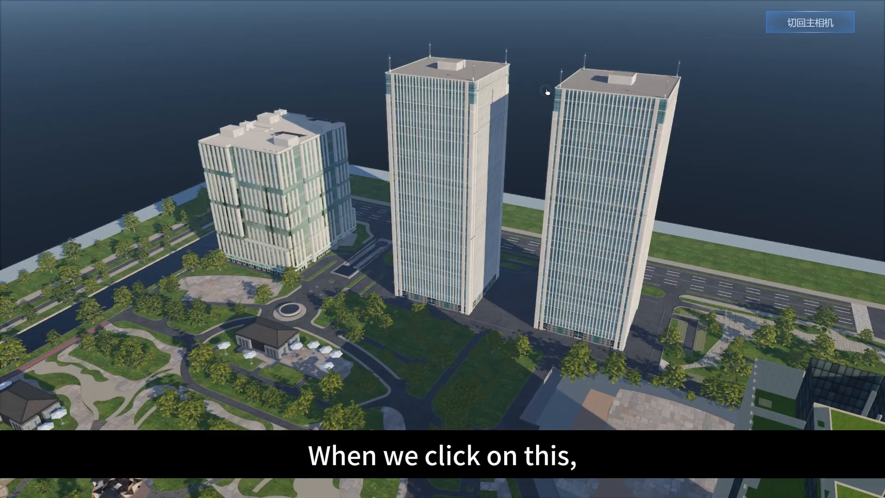
Look around the campus with the roaming camera in the preview and switch back to the main camera.
right_drag(507, 206, 737, 357)
right_drag(373, 234, 587, 230)
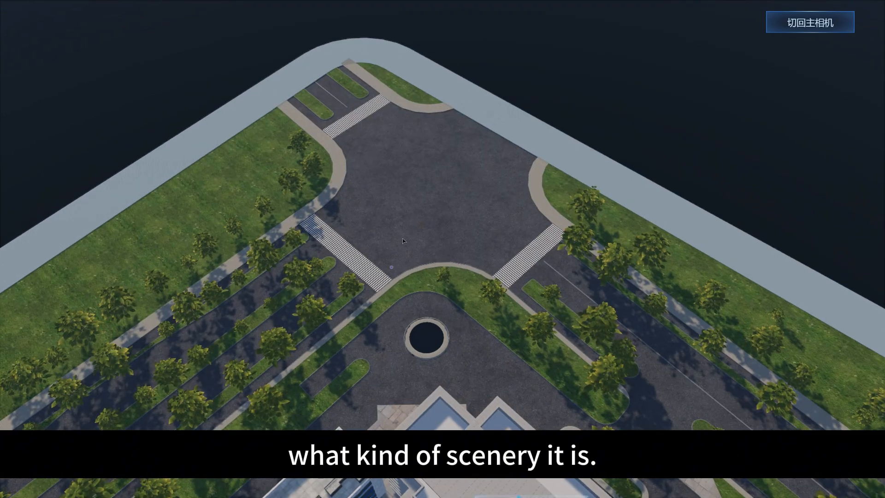
right_drag(391, 267, 556, 161)
right_drag(405, 291, 569, 159)
right_drag(453, 296, 500, 183)
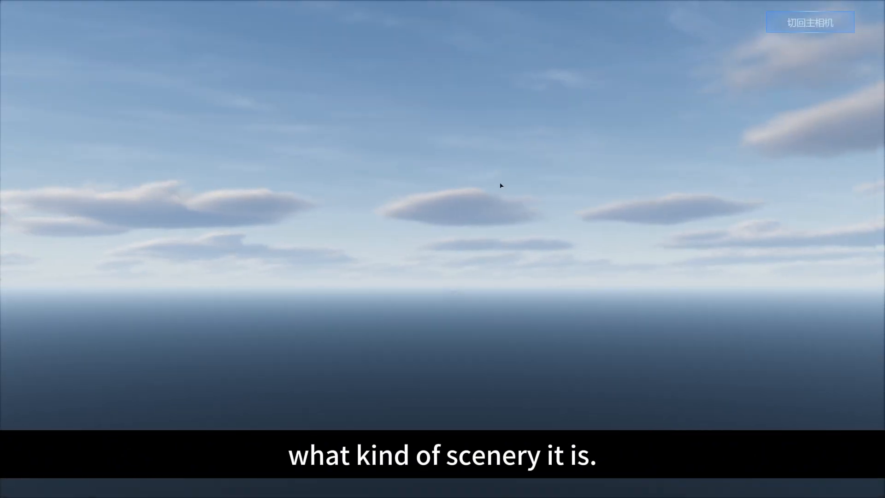
right_drag(434, 191, 672, 318)
right_drag(399, 232, 645, 276)
right_drag(392, 249, 631, 281)
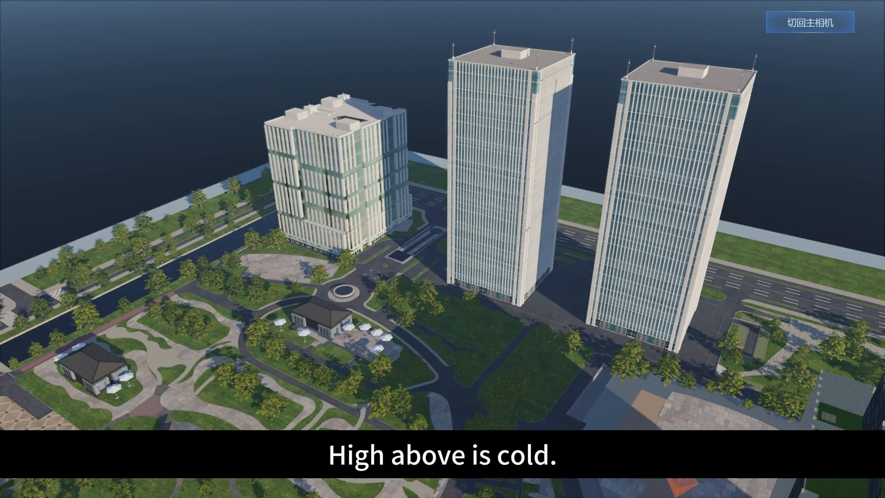
mouse_move(377, 272)
right_down()
mouse_move(548, 359)
mouse_move(599, 308)
right_up()
right_drag(472, 302, 554, 264)
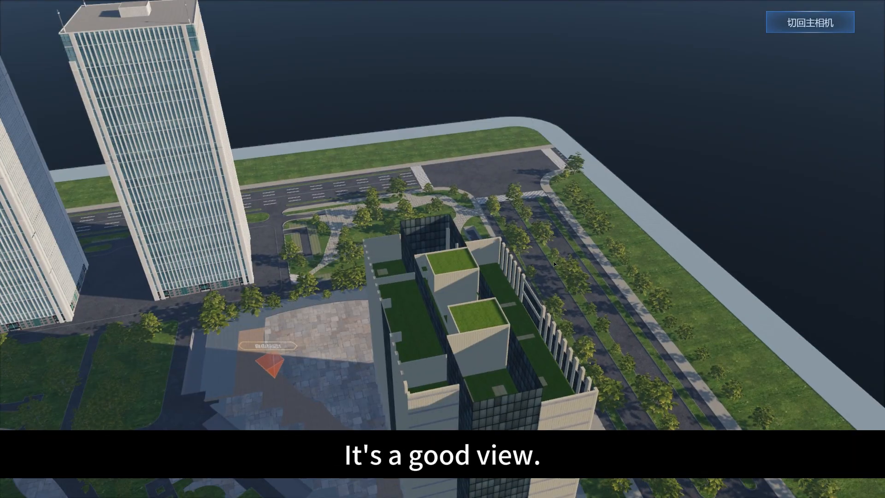
click(819, 31)
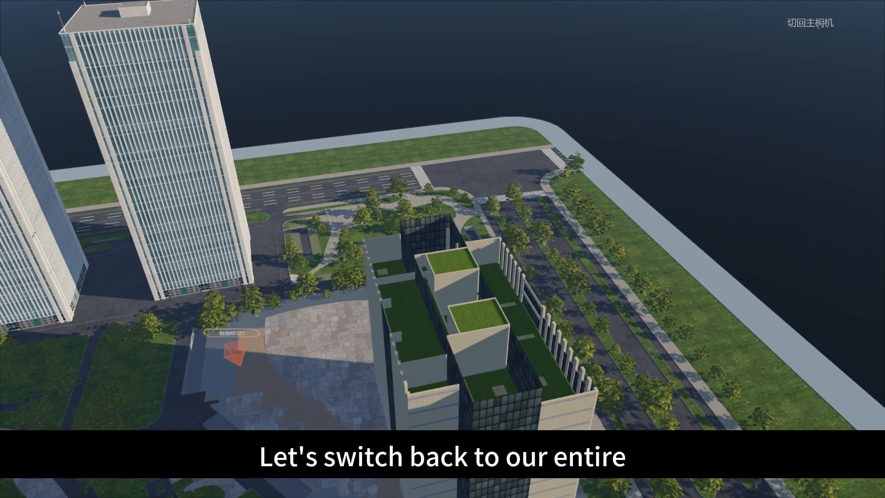
Orbit the overall scene with the main camera in the preview and return to the editor.
right_drag(275, 240, 286, 265)
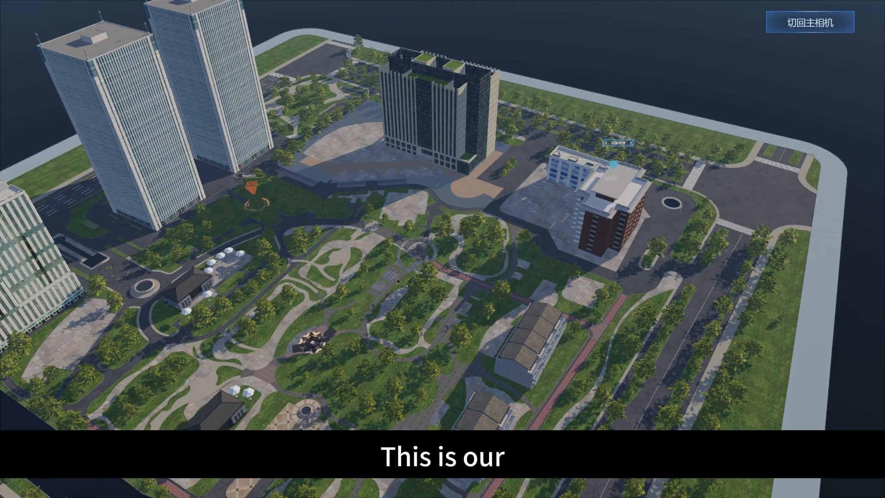
right_drag(366, 270, 368, 267)
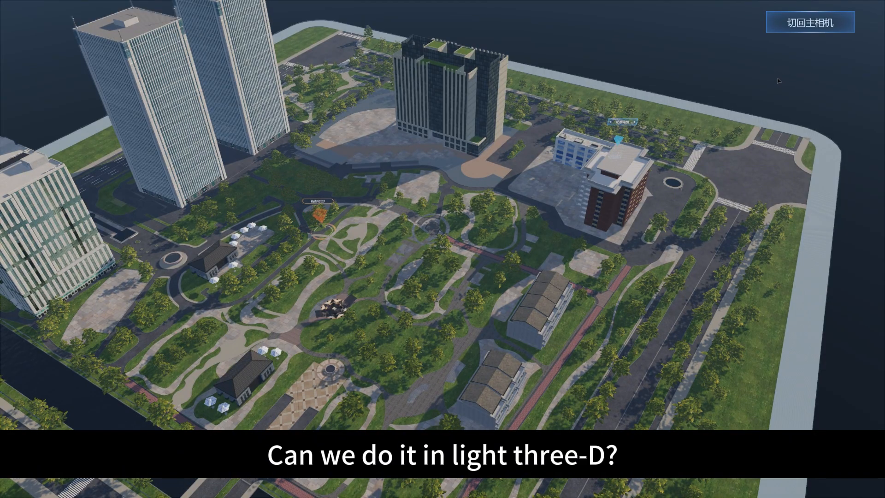
key(Escape)
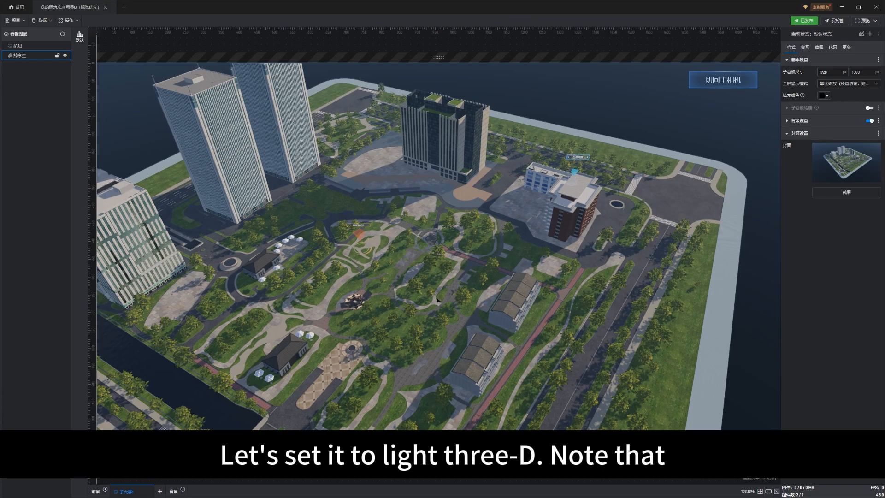
Open the 孪生 scene for editing and examine the pre-rendered 轻3D view of the 鸟瞰相机.
drag(428, 315, 323, 306)
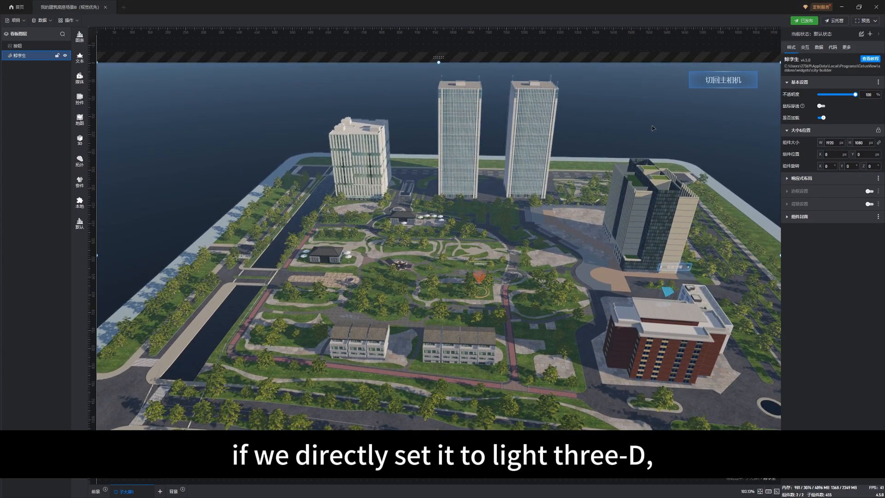
double_click(212, 148)
click(10, 77)
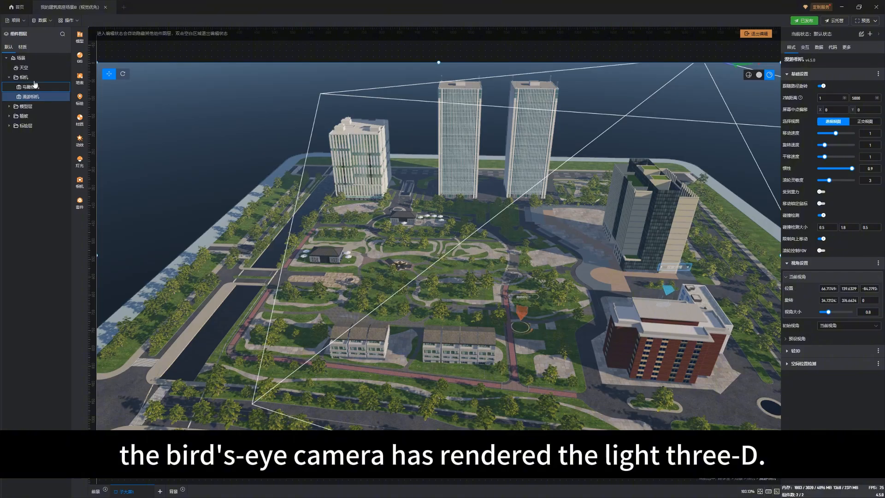
click(32, 87)
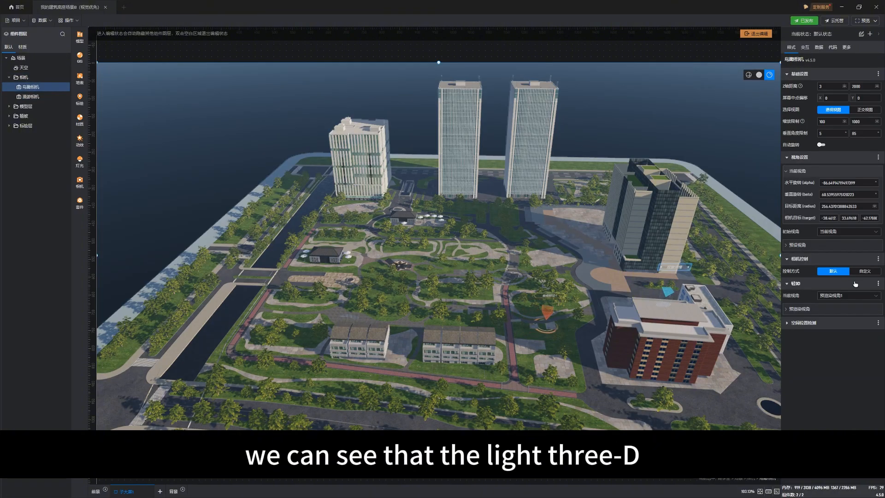
click(804, 309)
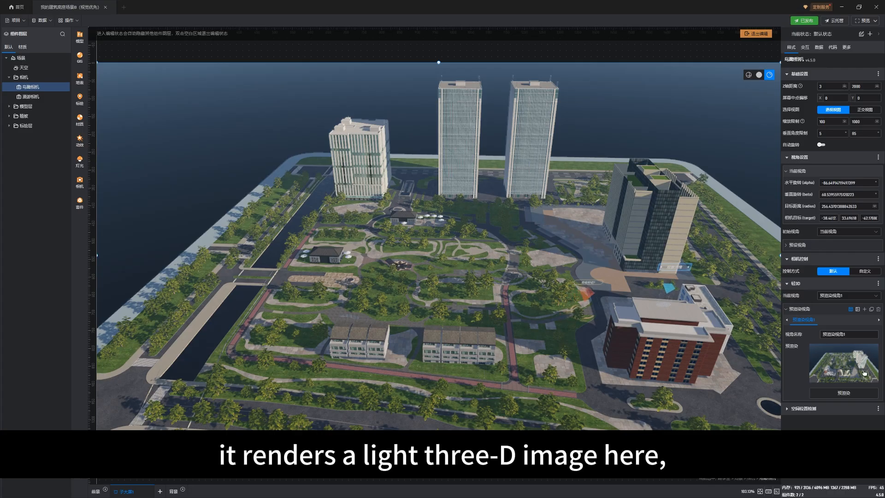
Switch the scene to the 漫游相机 and turn its view up to the sky.
click(29, 97)
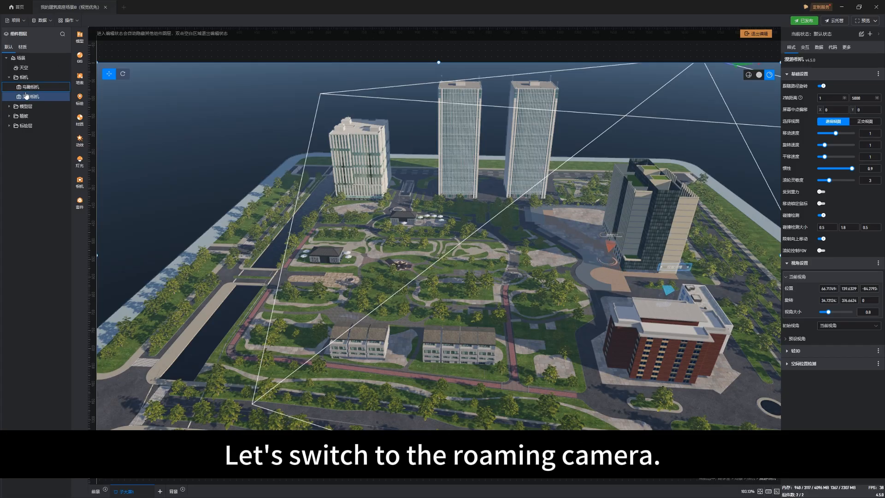
double_click(26, 96)
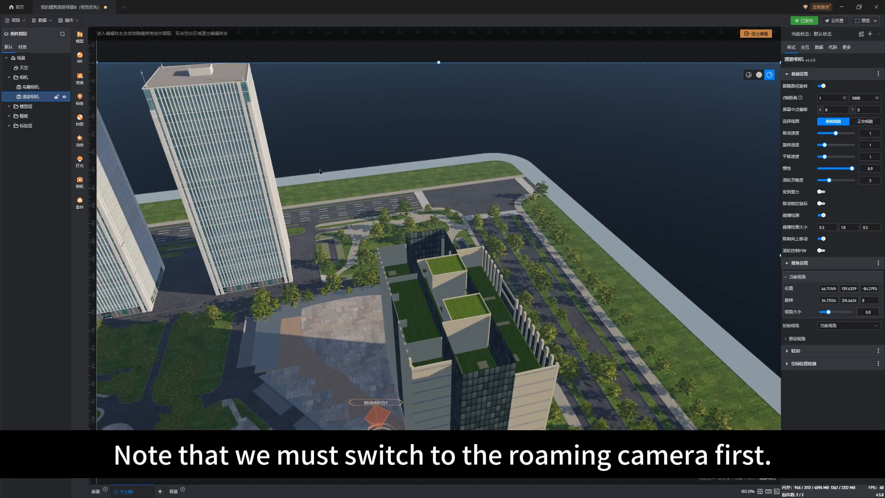
drag(424, 232, 418, 180)
drag(492, 177, 401, 170)
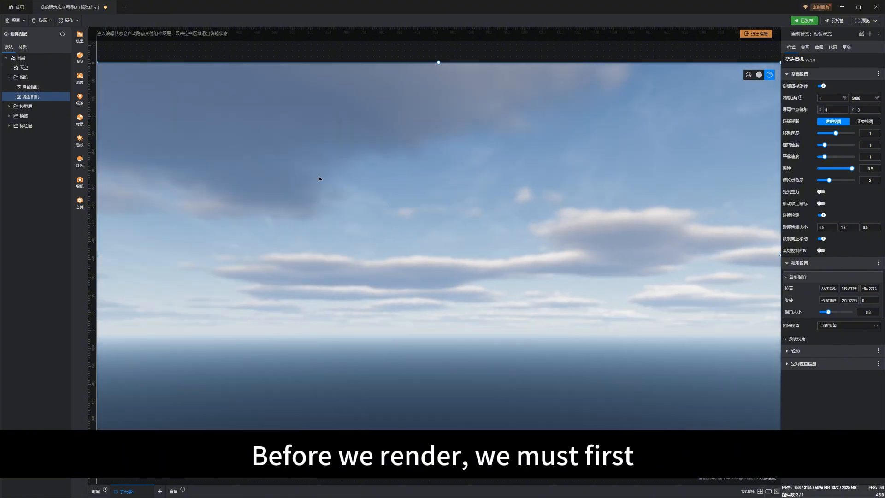
Examine the dynamic clouds around the campus by turning the roaming camera in several directions.
mouse_move(320, 178)
mouse_down()
mouse_move(468, 182)
mouse_move(355, 220)
mouse_move(378, 193)
mouse_move(322, 275)
mouse_move(322, 220)
mouse_move(281, 268)
mouse_move(434, 217)
mouse_move(318, 169)
mouse_up()
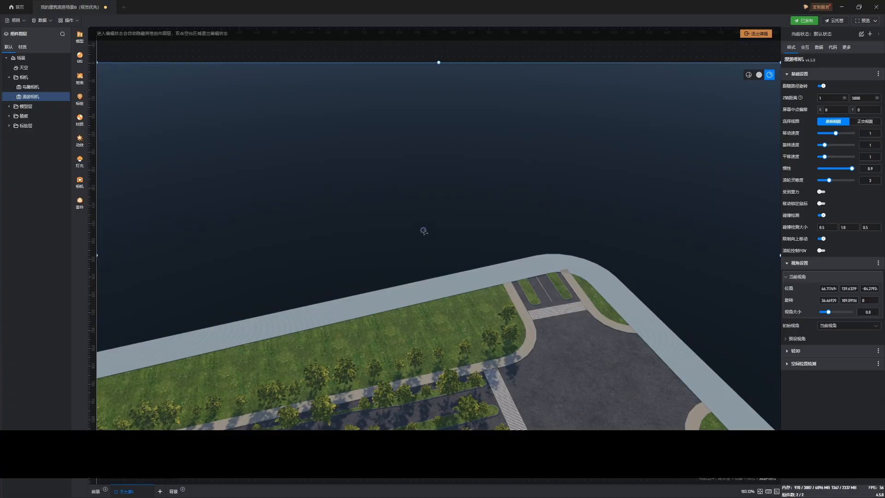
drag(423, 230, 338, 143)
drag(361, 238, 332, 191)
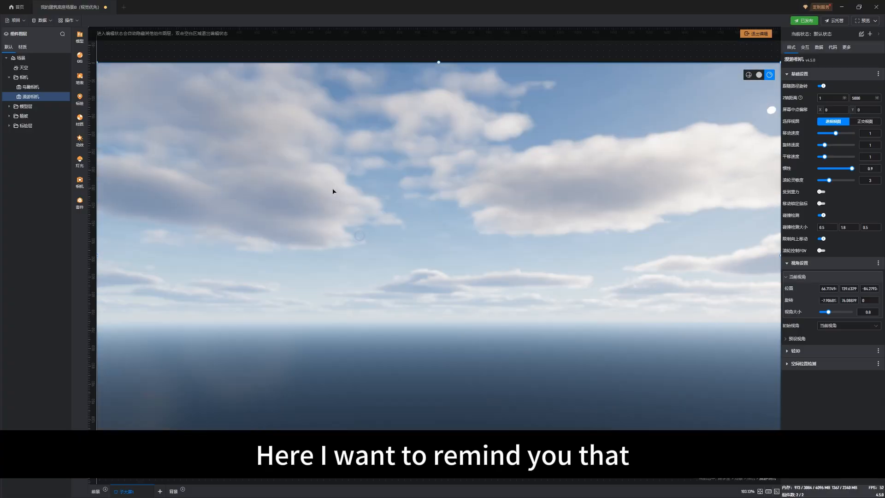
drag(401, 233, 326, 241)
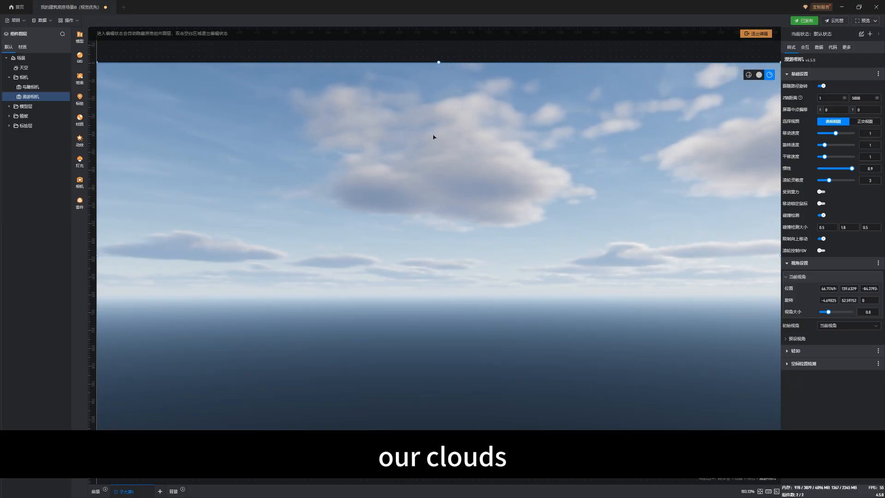
drag(481, 235, 315, 259)
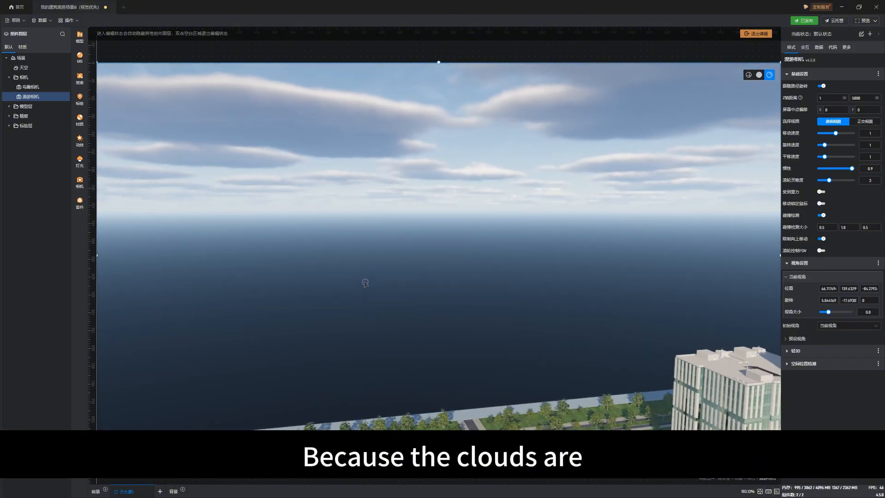
drag(363, 280, 366, 270)
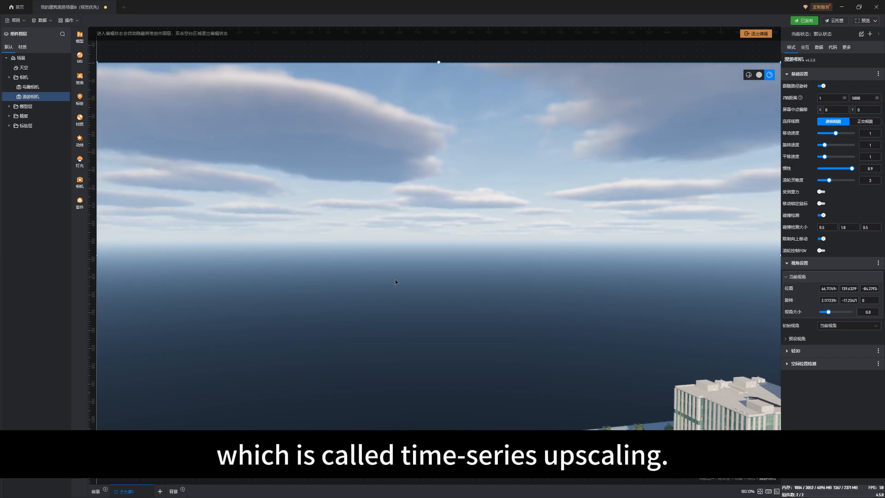
drag(409, 278, 580, 301)
drag(407, 313, 474, 302)
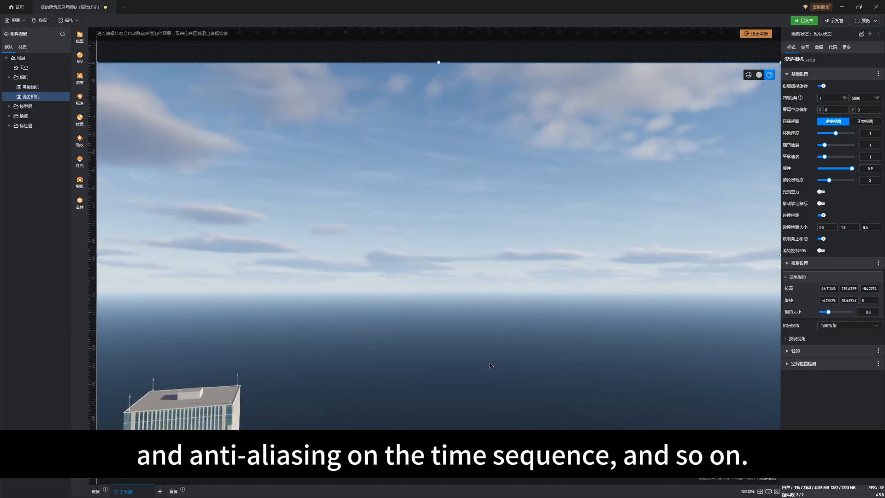
drag(419, 294, 626, 294)
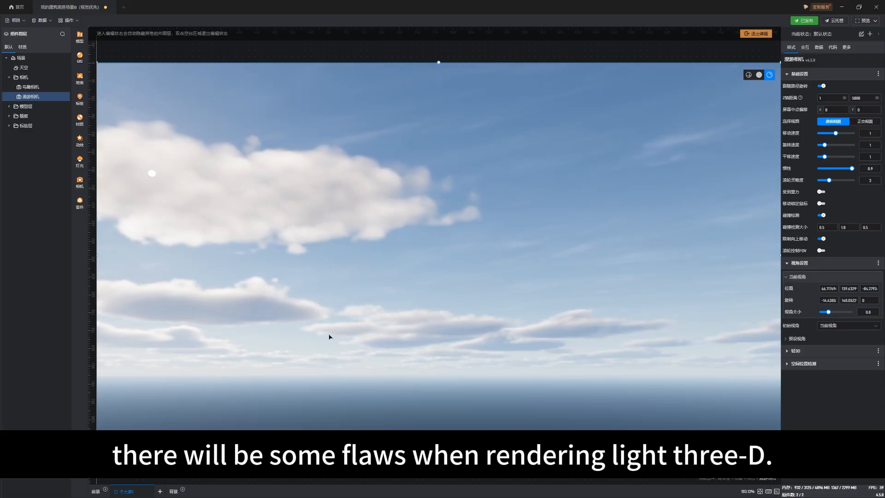
drag(431, 320, 430, 342)
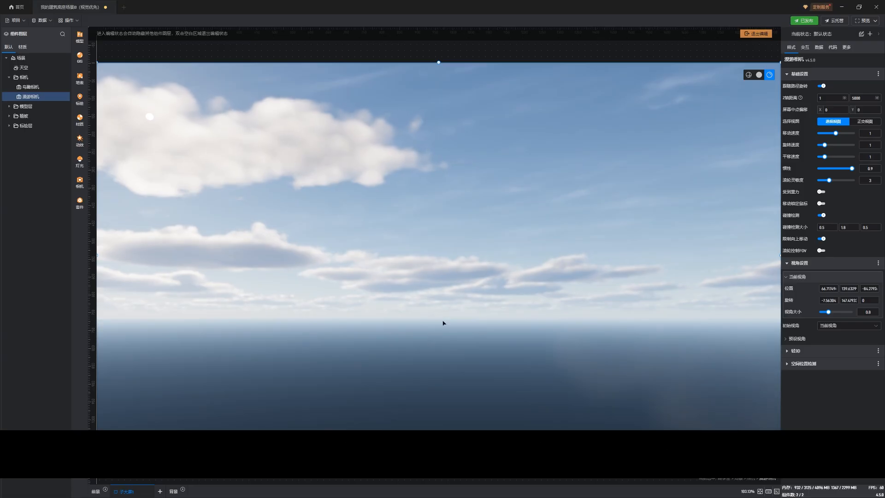
drag(497, 326, 352, 273)
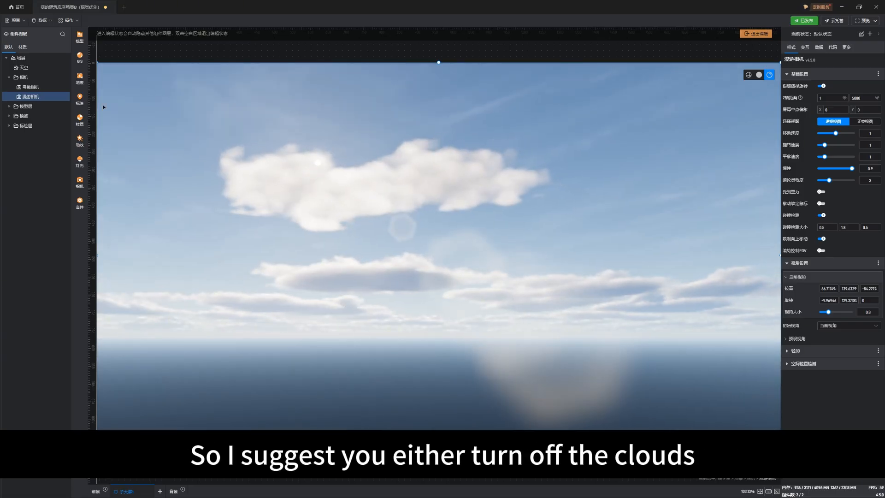
Turn off 云 in the 天空 settings and check the sky from the roaming camera.
click(18, 67)
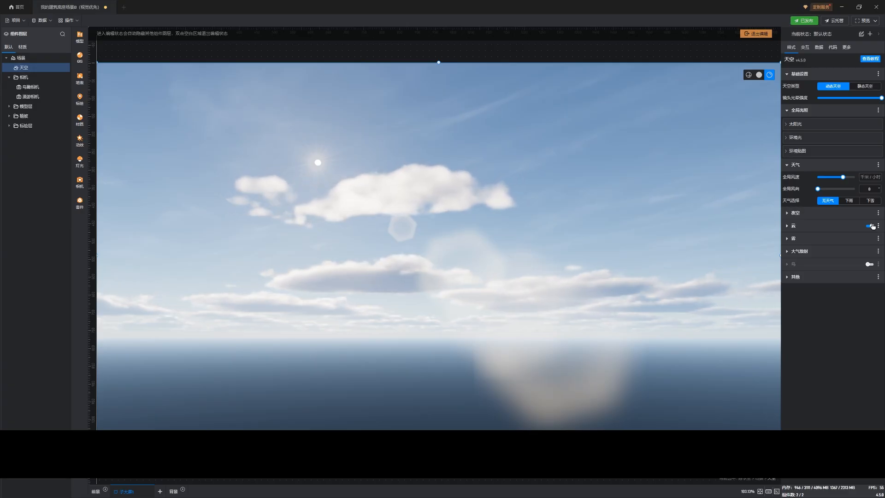
click(869, 226)
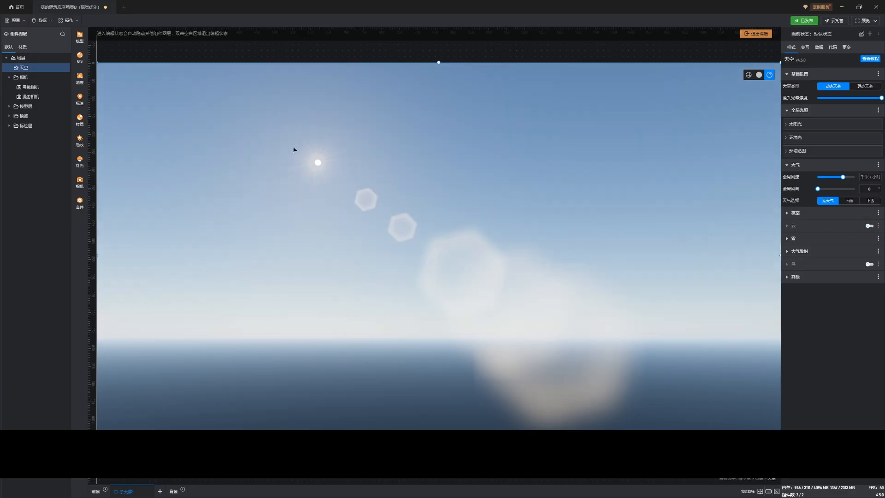
drag(330, 263, 468, 282)
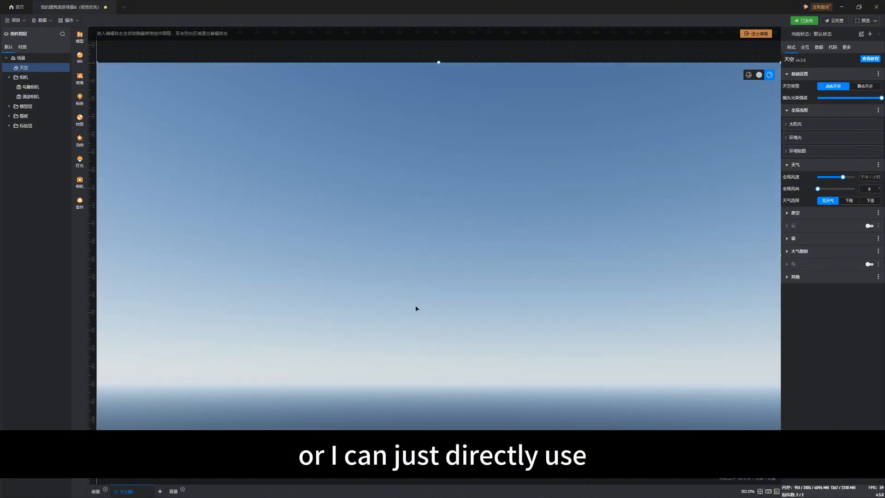
Aim the roaming camera down at the two high-rise towers, with the plaza and the green-roofed building in view.
drag(415, 308, 402, 291)
drag(438, 227, 396, 290)
drag(647, 303, 563, 294)
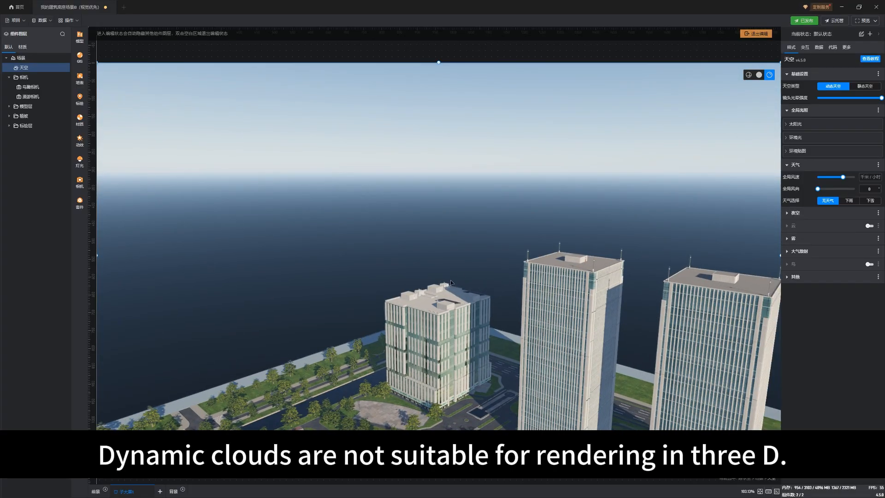
drag(449, 280, 580, 251)
drag(534, 277, 473, 317)
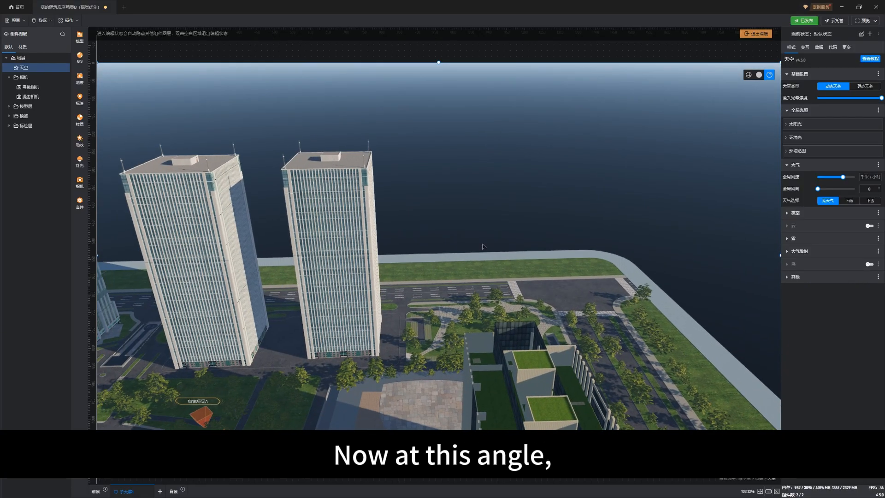
drag(482, 245, 510, 270)
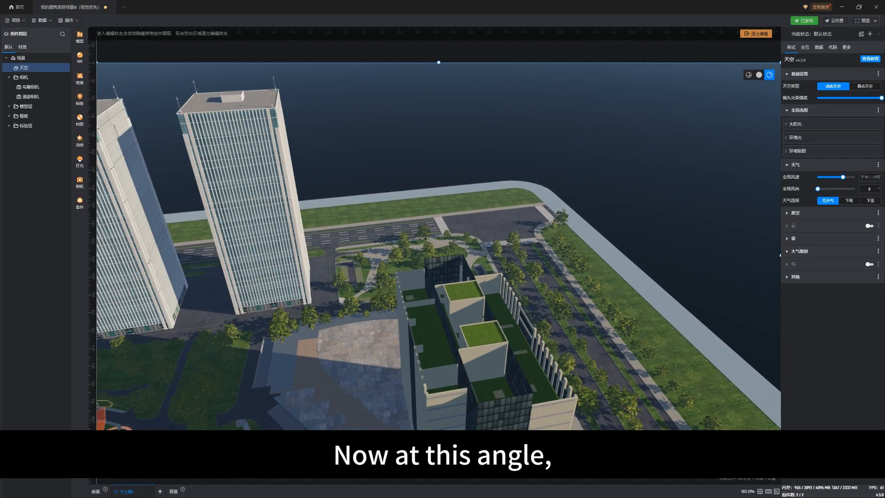
drag(492, 301, 410, 291)
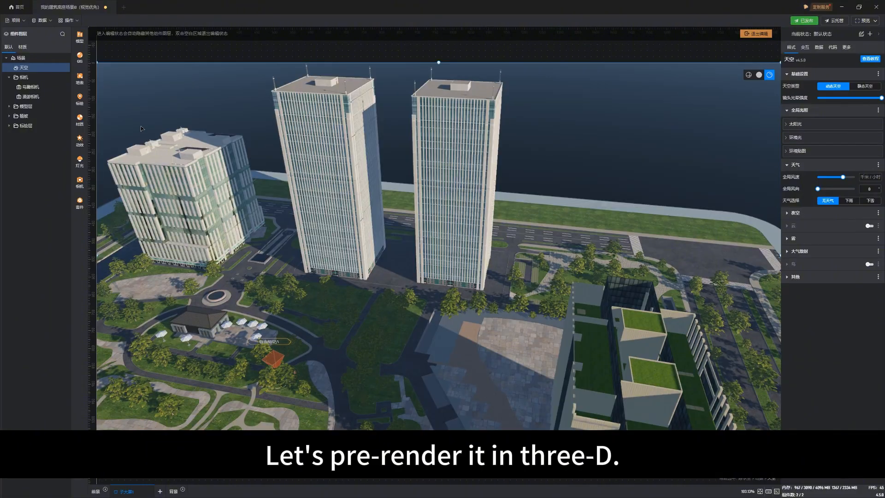
Add a 预渲染视角 under the 轻3D settings of the 漫游相机 and pre-render it.
click(27, 96)
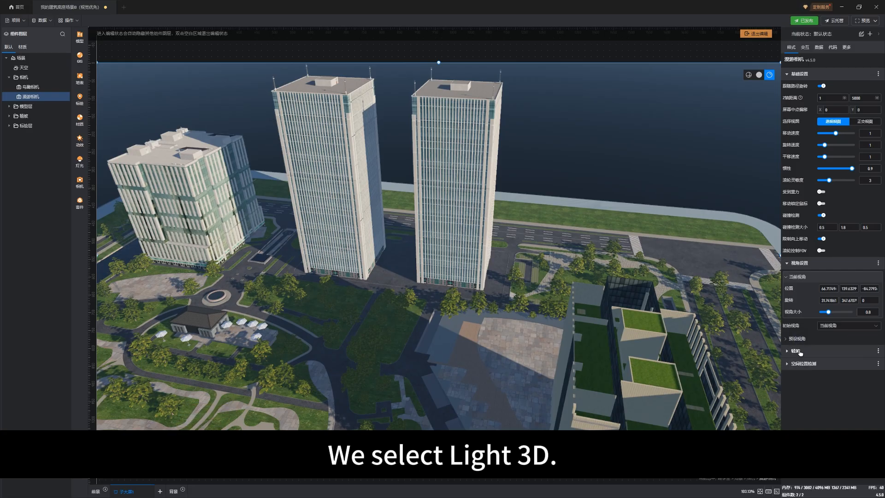
click(794, 350)
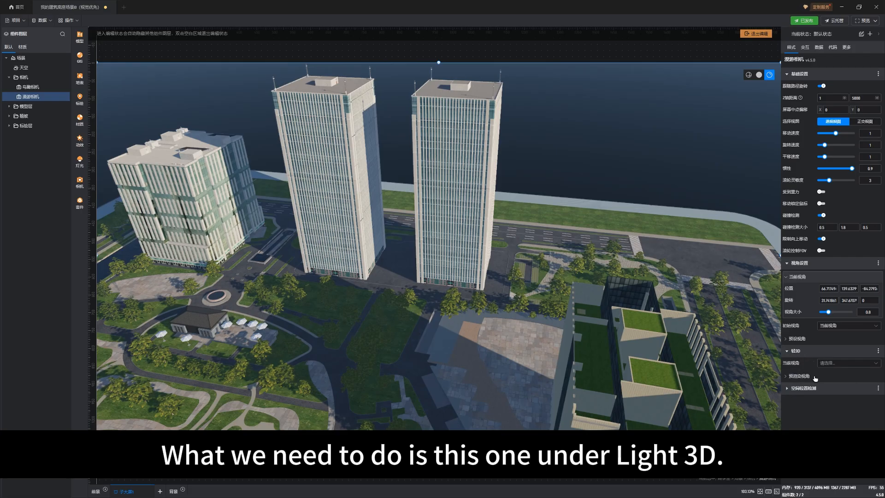
click(789, 376)
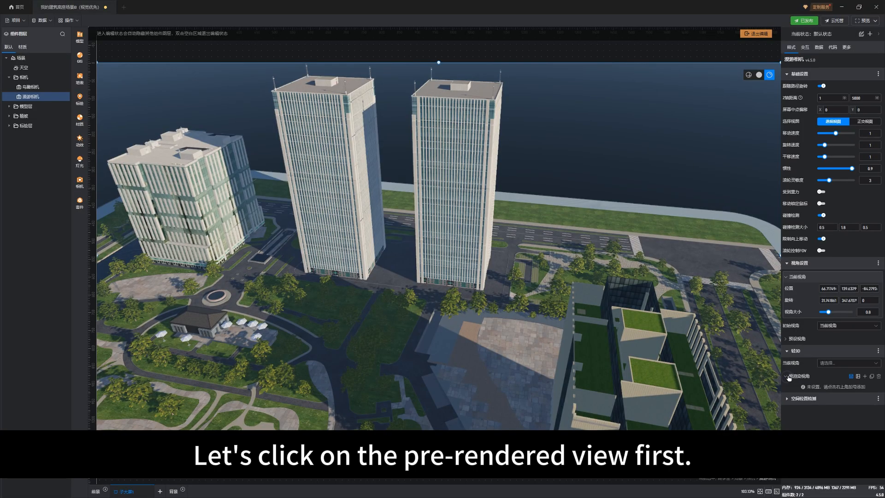
click(864, 376)
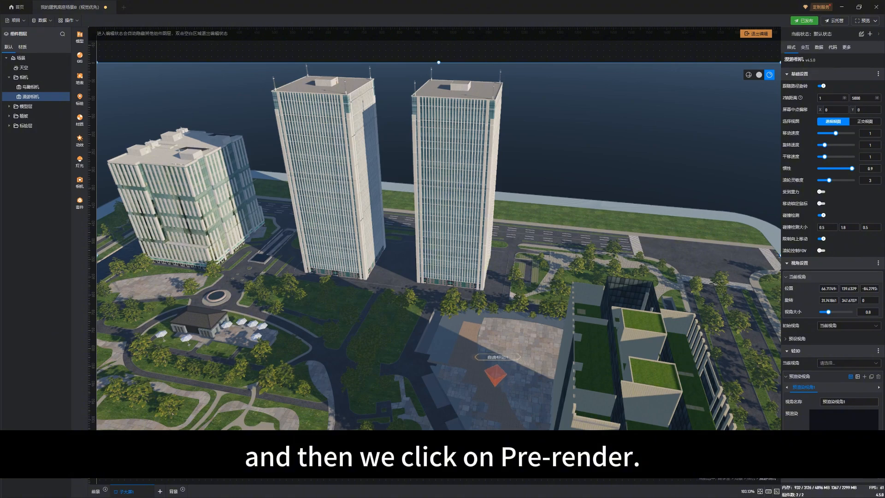
click(843, 444)
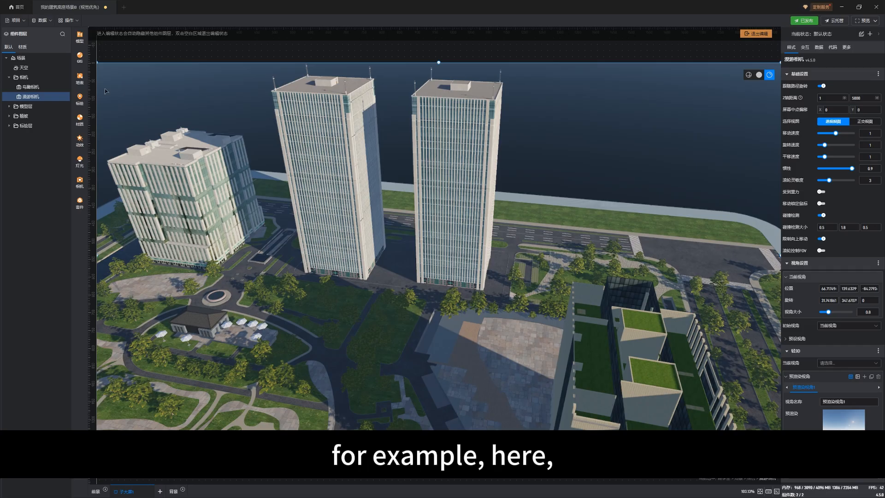
View the imagery assets in the GIS library, close it and look around the towers with the ground selected.
click(80, 56)
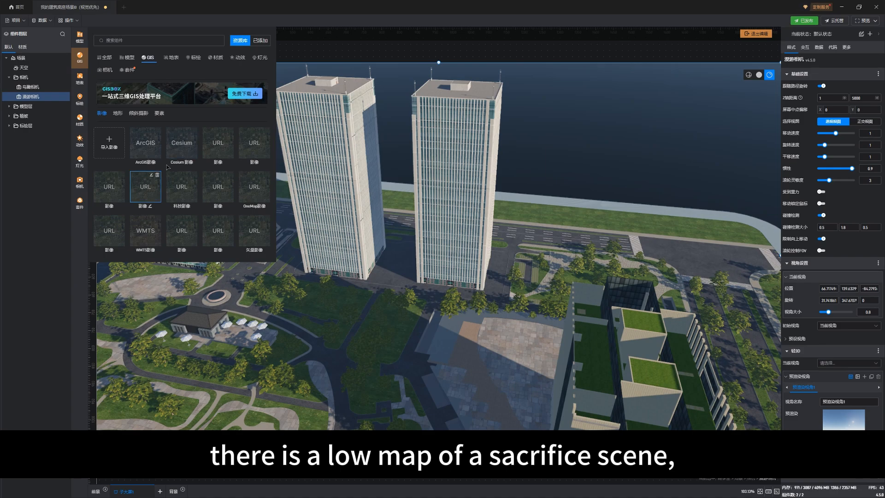
click(542, 248)
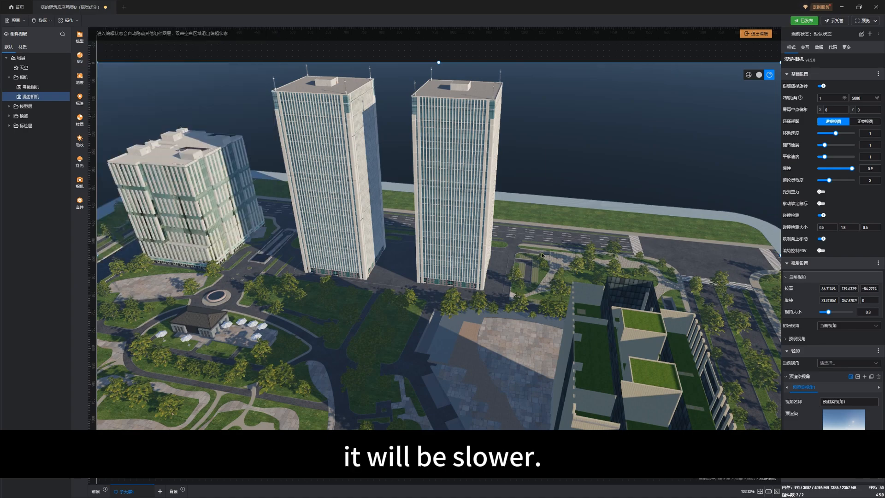
click(542, 255)
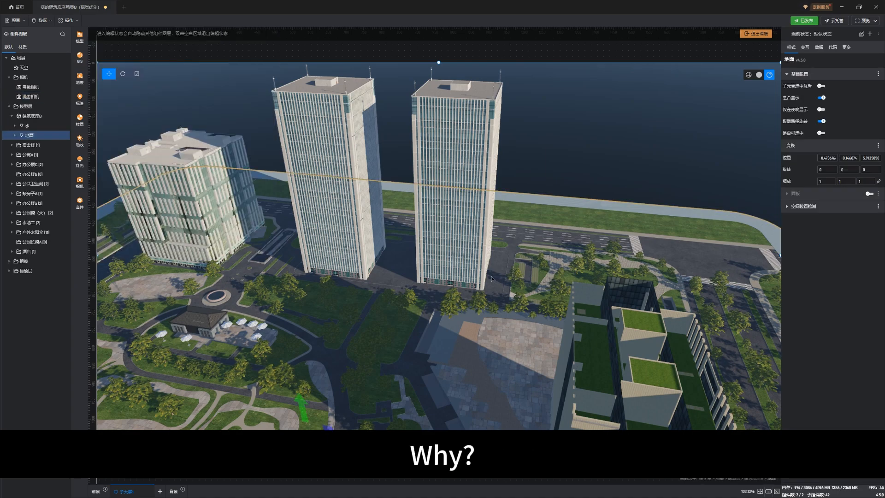
drag(435, 328, 465, 302)
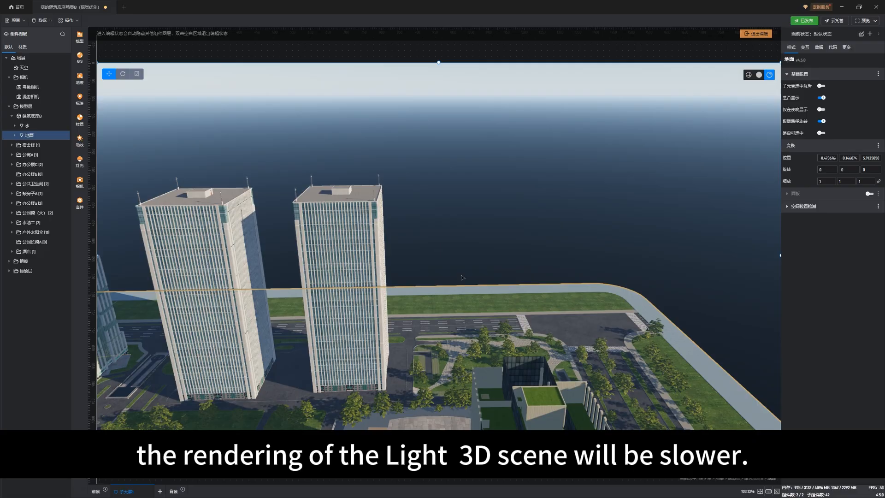
Set the 当前视角 under the 轻3D settings of the 漫游相机 to 预渲染视角1 and save the project.
drag(433, 259, 459, 318)
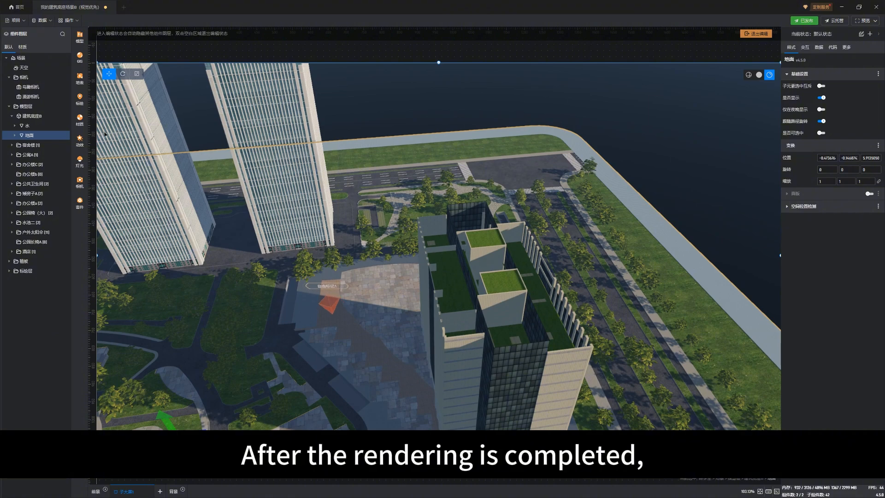
click(46, 98)
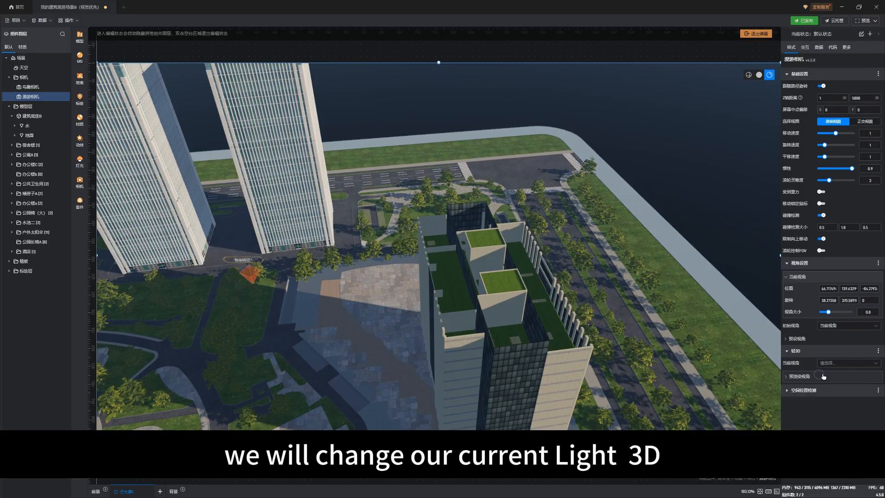
click(822, 376)
click(852, 362)
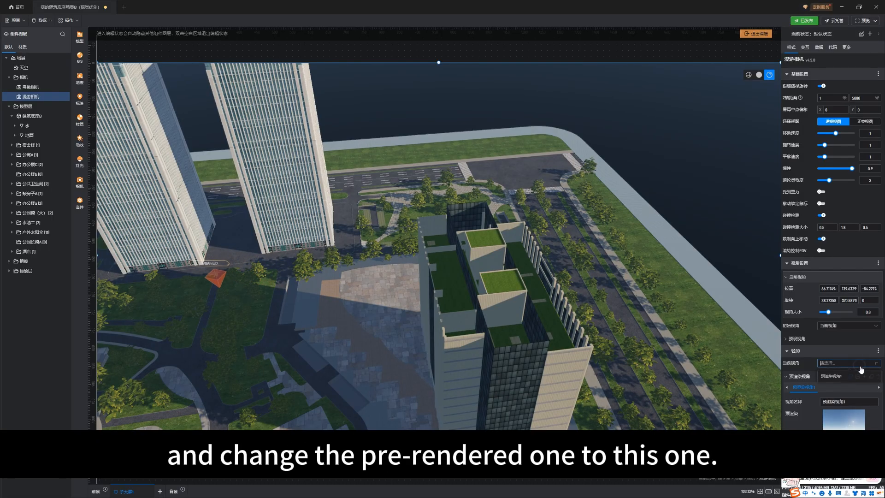
click(855, 377)
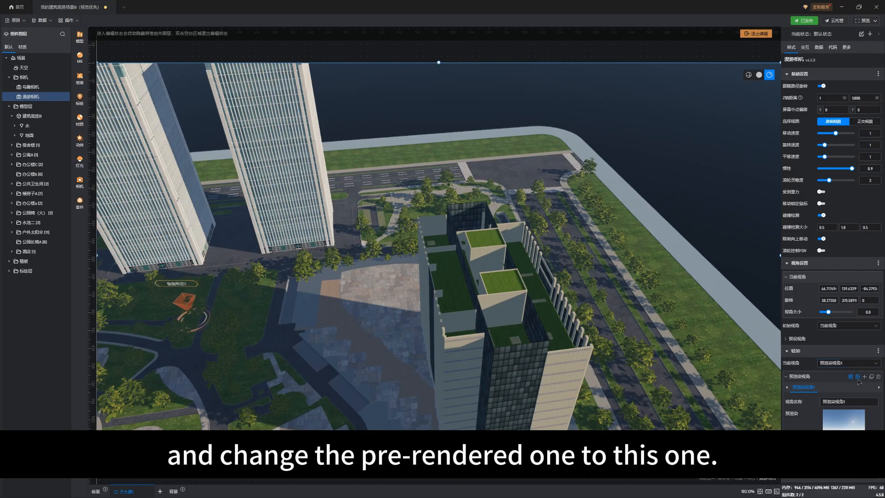
drag(455, 289, 419, 292)
key(ctrl+s)
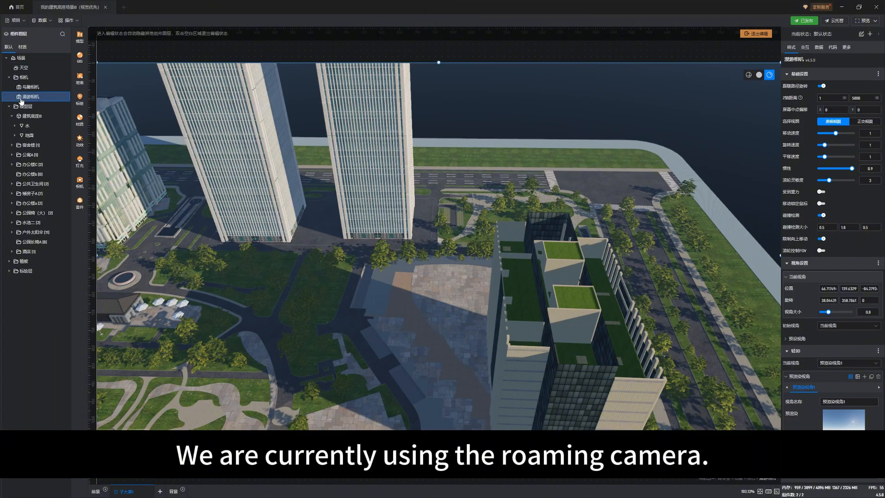
Set the 轻3D模式 of the 场景 to 生效.
click(30, 58)
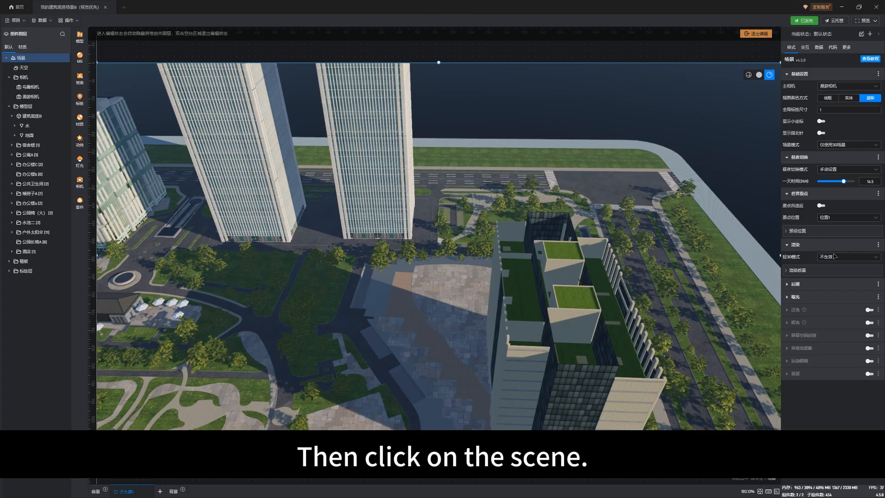
click(849, 258)
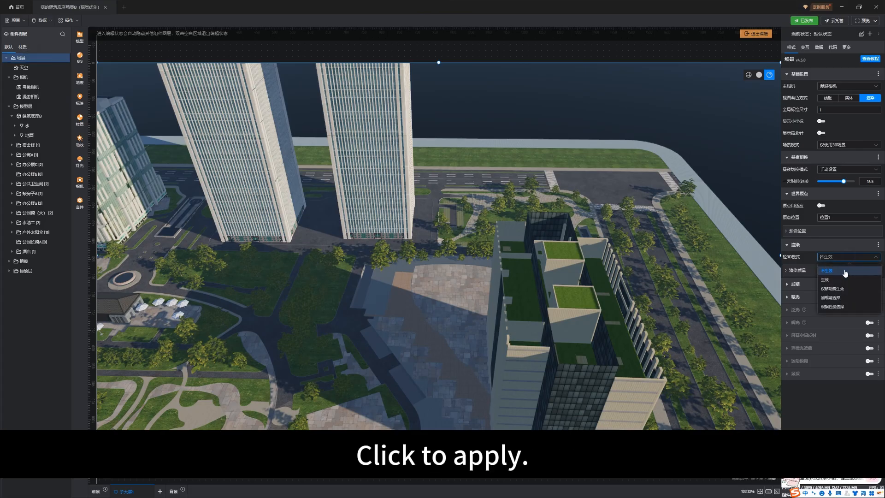
click(846, 277)
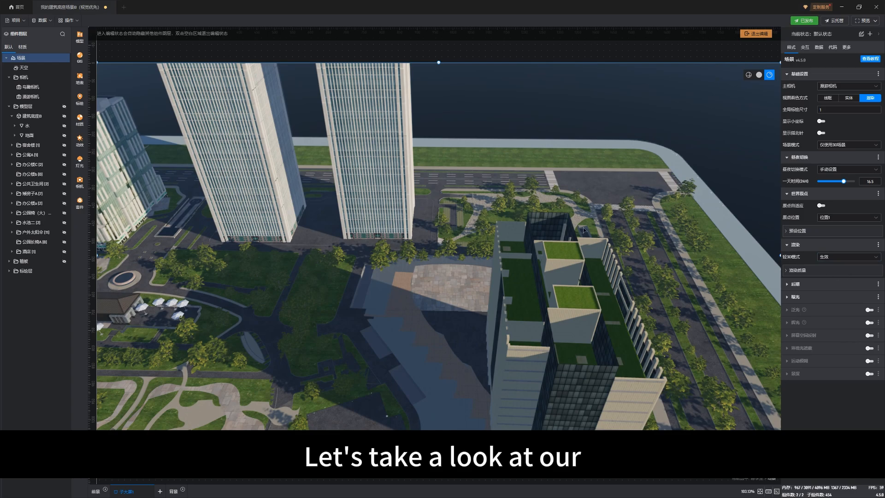
Look around the scene in light 3D from the roaming camera, examining the sky, the sun's lens flare and the high-rise buildings.
drag(375, 275, 478, 142)
drag(429, 224, 287, 238)
drag(367, 290, 559, 273)
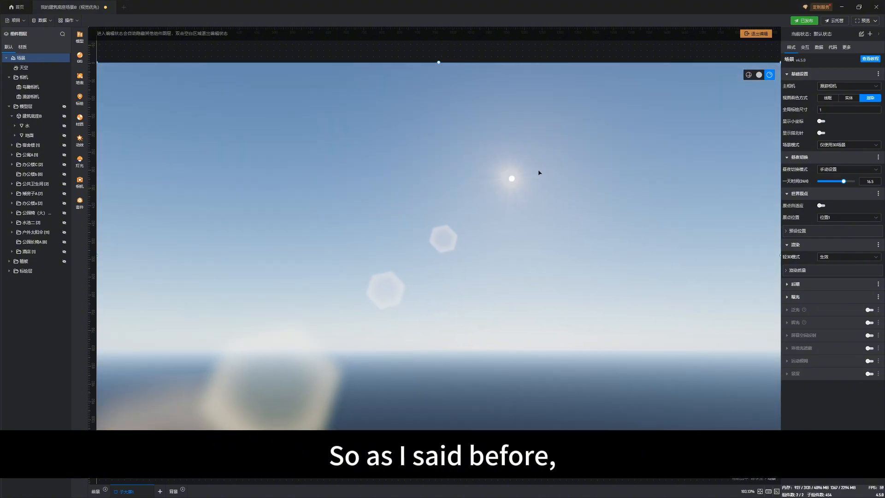
drag(460, 330, 376, 193)
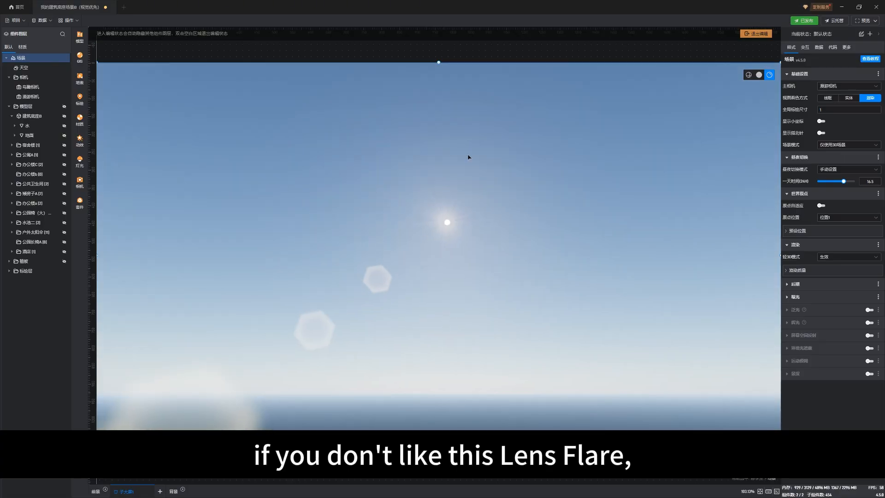
drag(489, 344, 519, 377)
drag(595, 395, 446, 275)
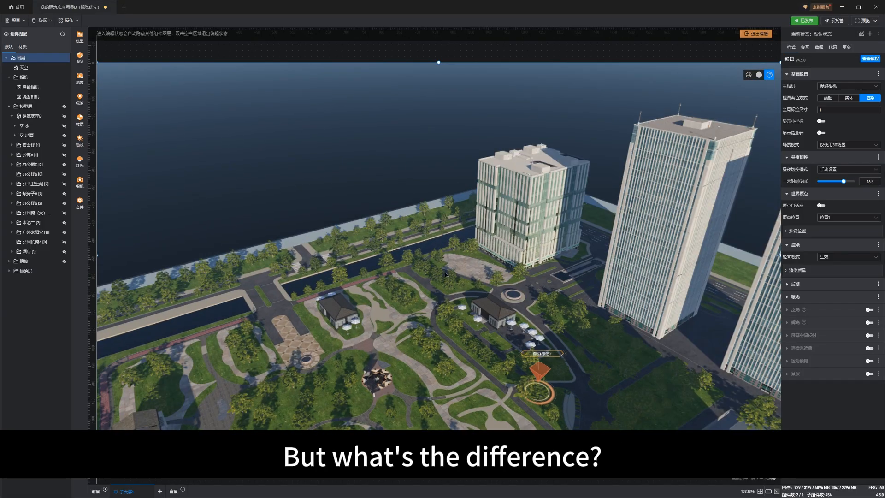
drag(384, 300, 304, 290)
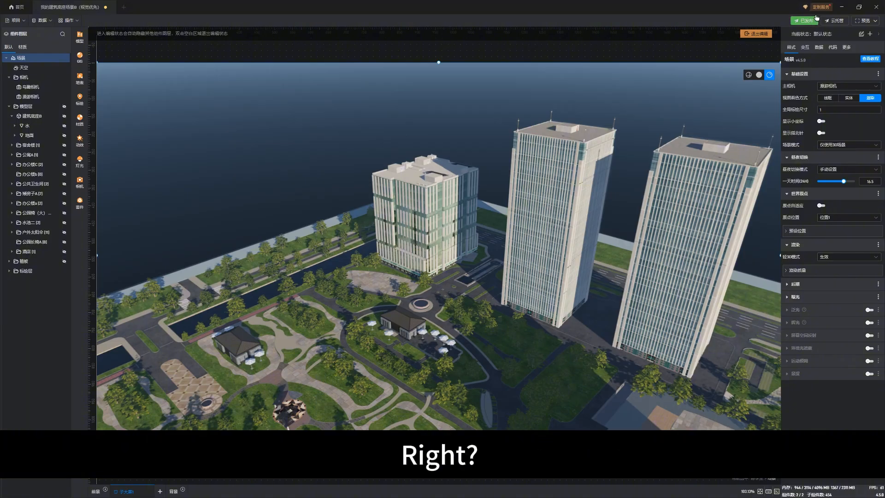
Leave the scene editing state, check the roaming view on the dashboard and start the preview.
click(762, 34)
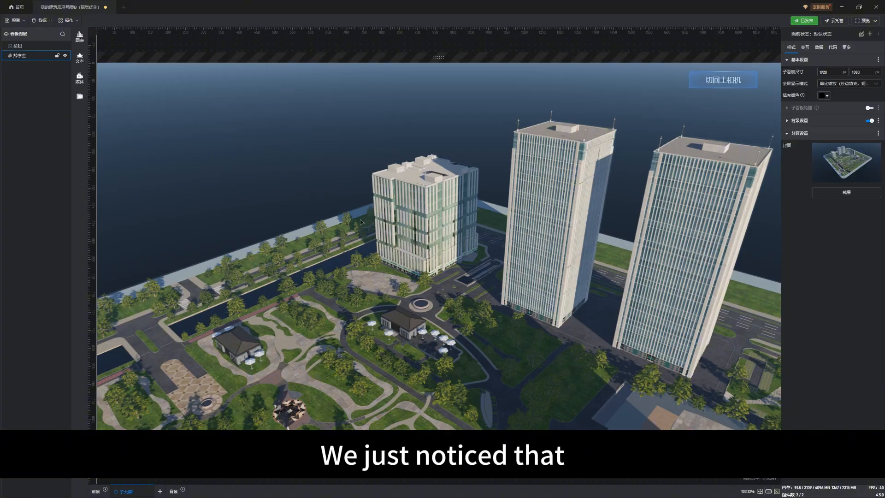
click(410, 300)
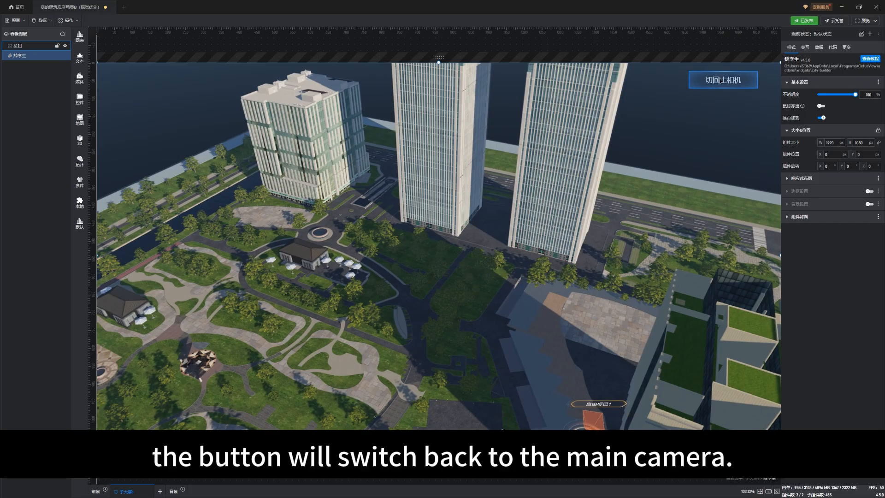
drag(435, 392, 447, 369)
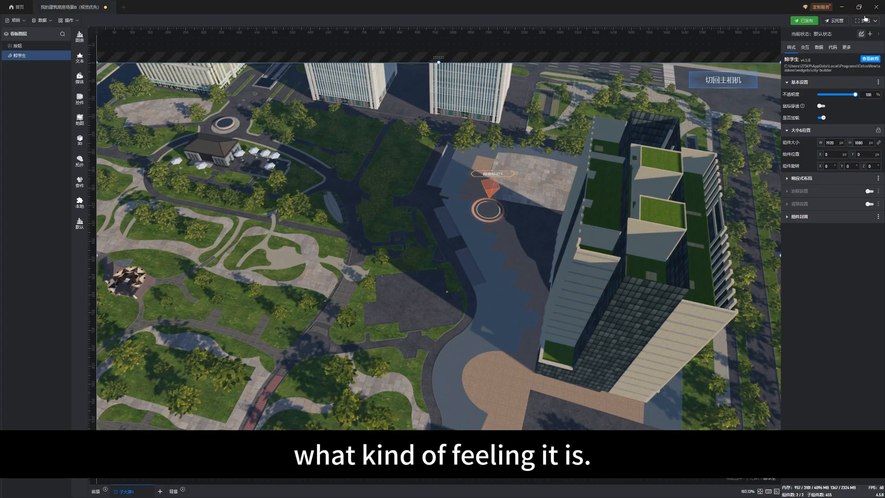
click(865, 22)
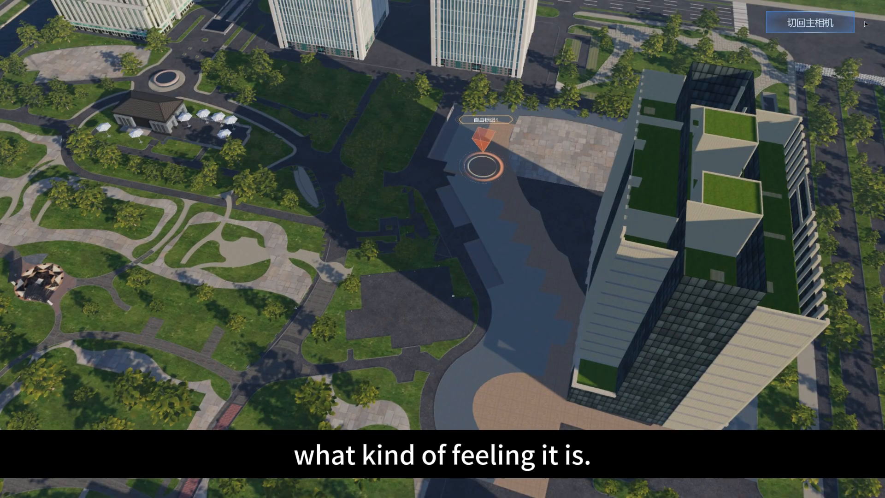
Look around the high-rises and park in the preview, and test 切回主相机 to return to the main camera.
drag(381, 330, 143, 203)
drag(369, 215, 502, 198)
drag(507, 339, 589, 379)
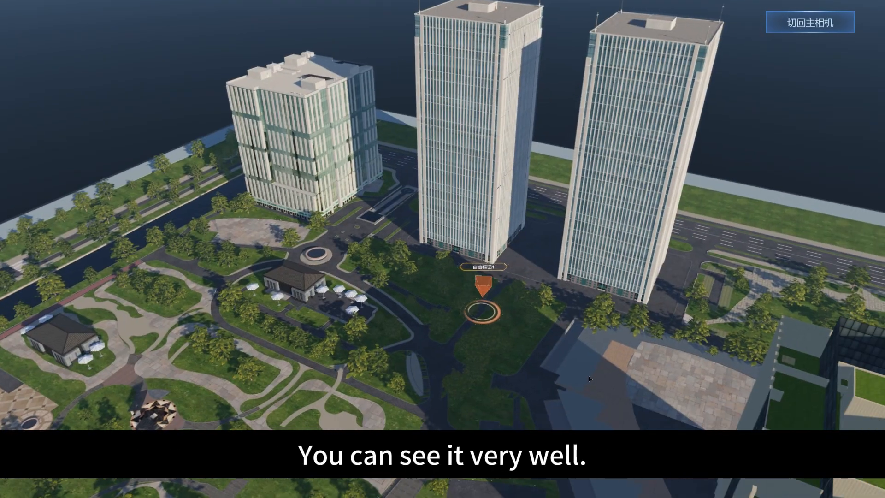
click(810, 22)
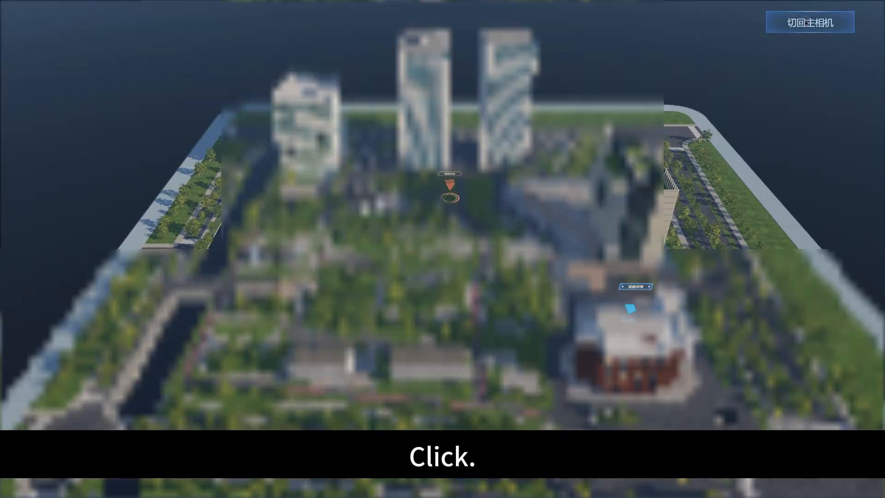
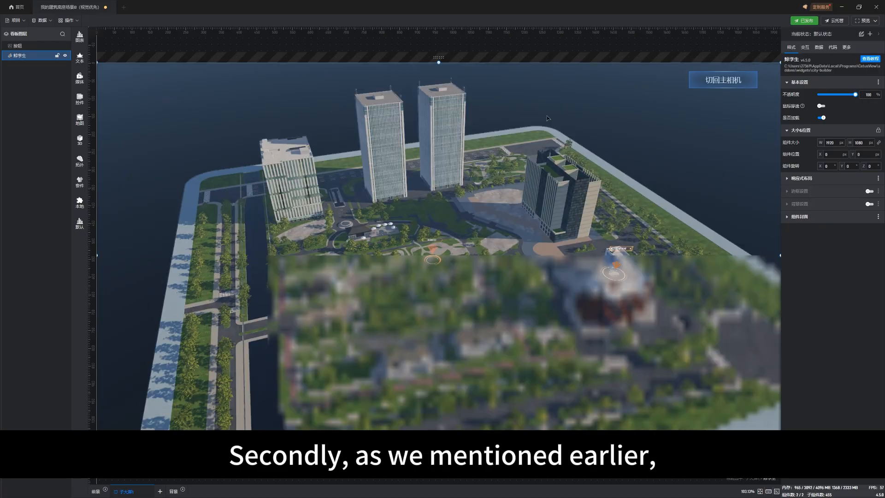
Enter scene editing again, set the 轻3D模式 to 根据性能选择 and open the 最低GPU分数 value for editing.
double_click(394, 225)
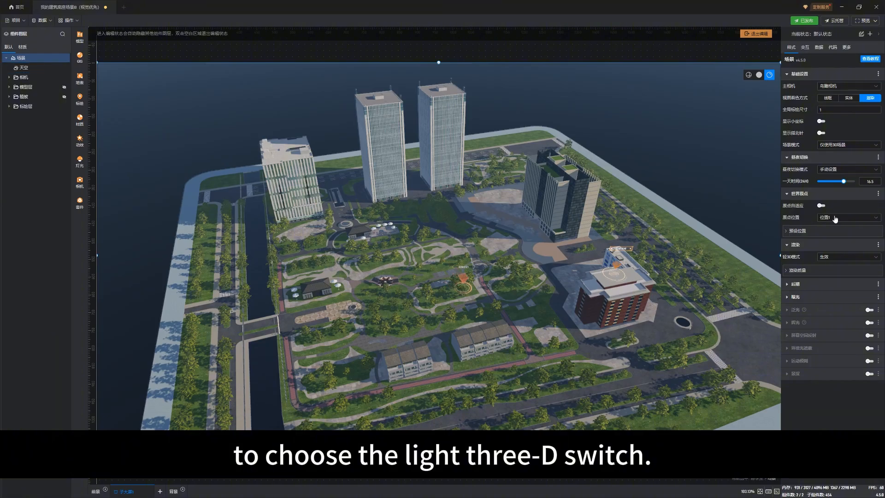
click(841, 257)
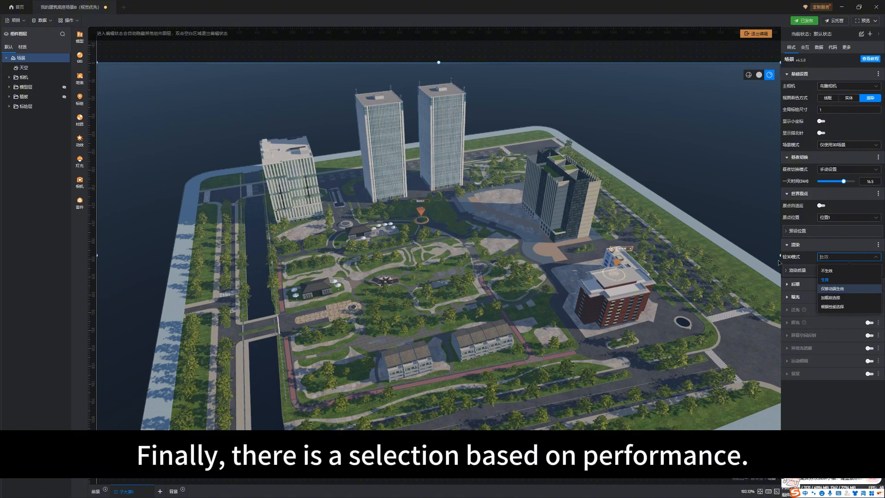
click(835, 308)
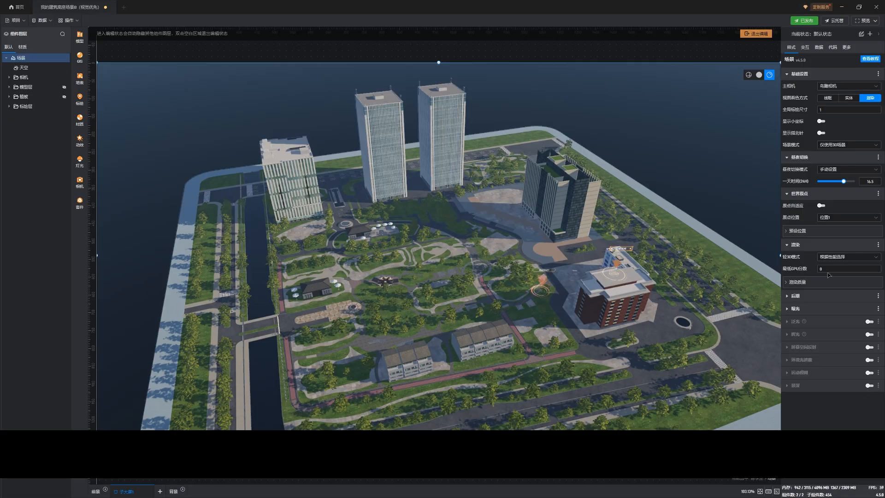
click(822, 268)
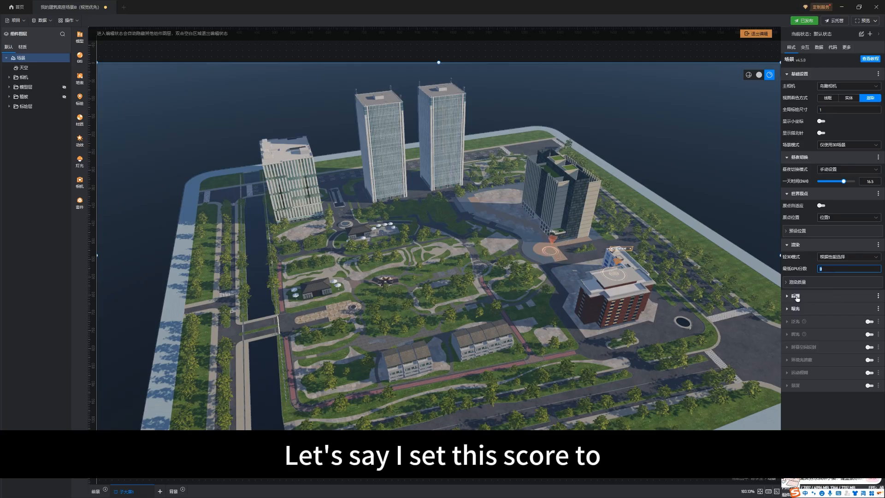
click(832, 268)
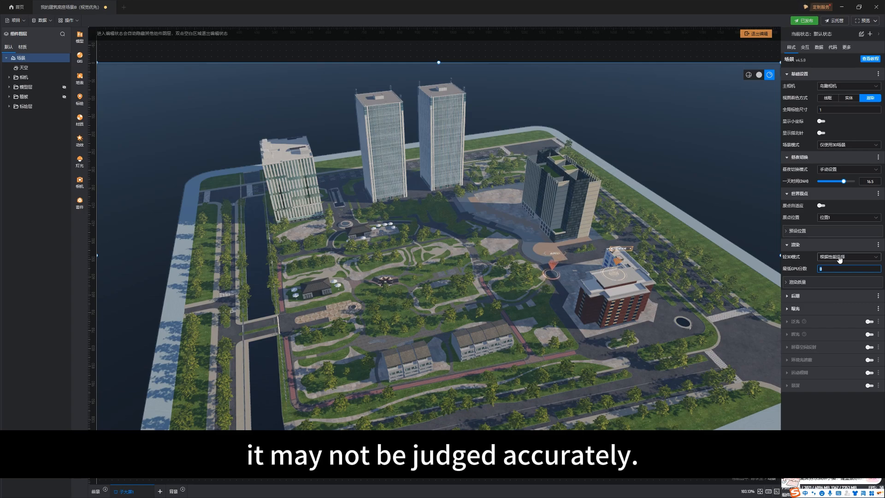
Set the scene's 轻3D模式 to 加载前选择 and save the project.
click(840, 257)
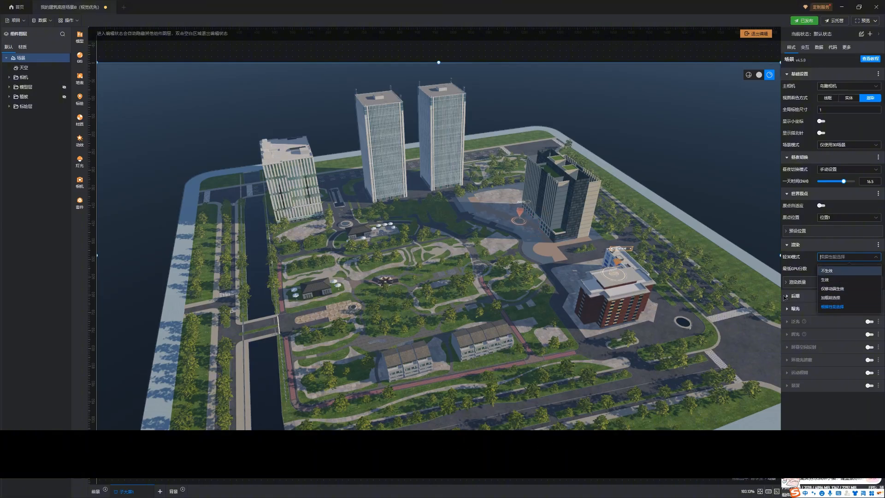
click(830, 297)
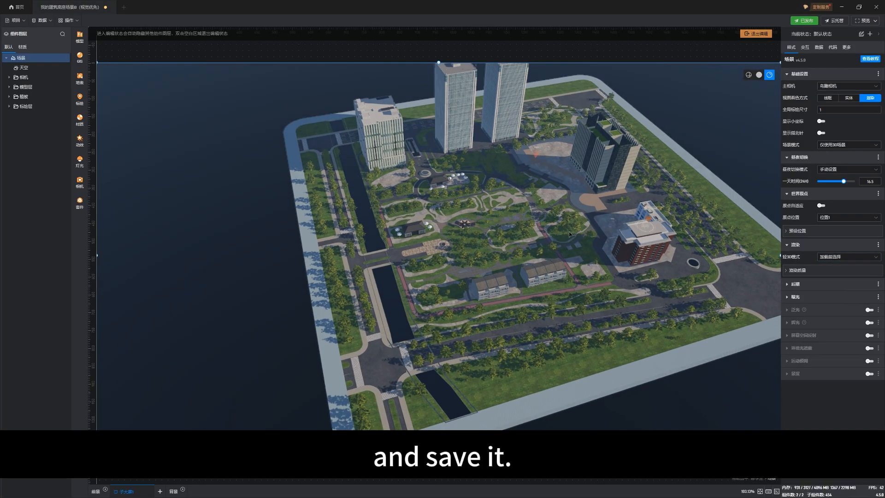
key(ctrl+s)
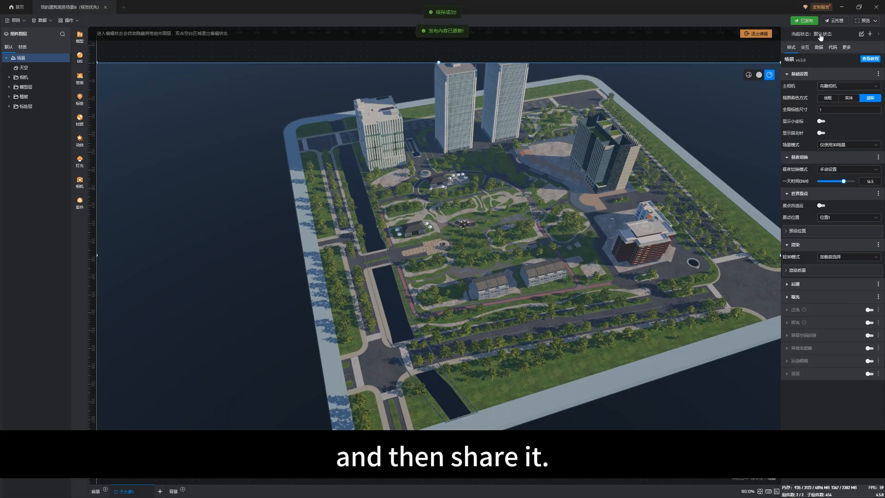
Open the project's published web link in the browser and close the older page beside it.
click(803, 22)
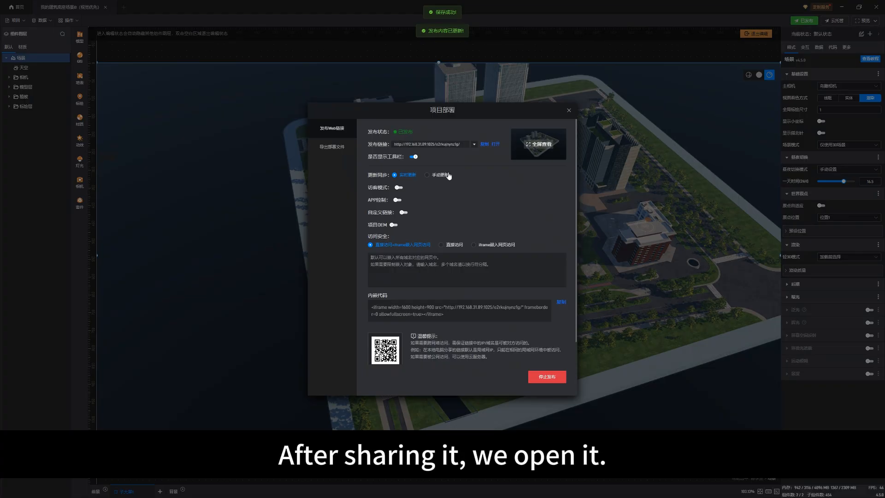
click(496, 144)
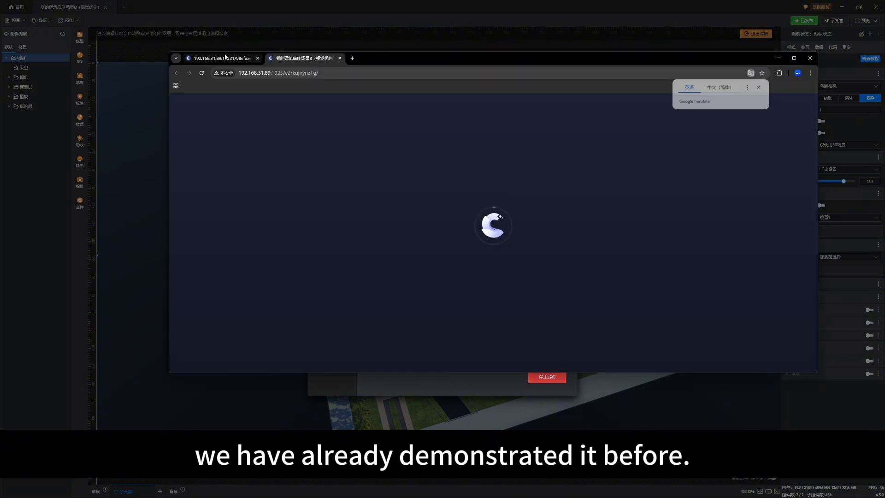
click(257, 58)
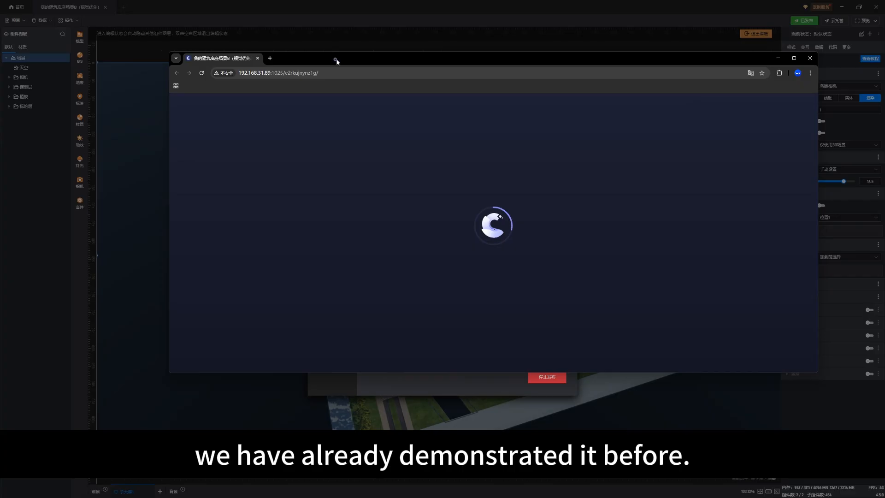
drag(336, 62, 349, 64)
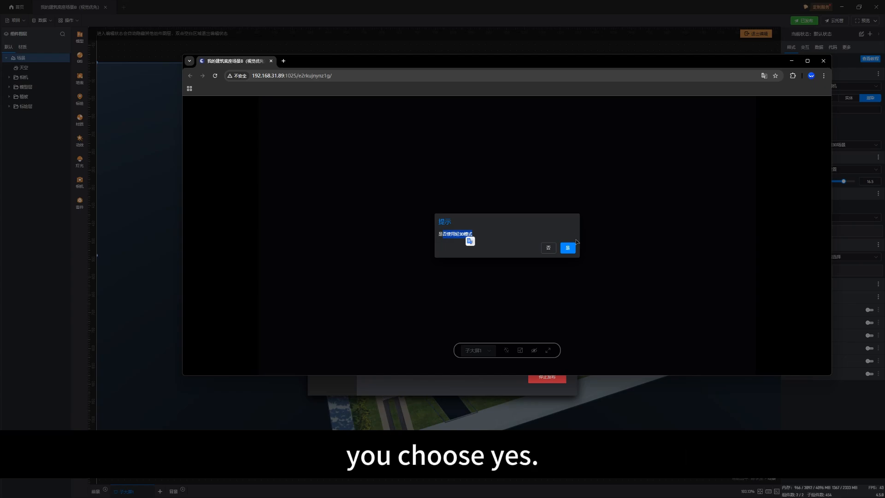
Decline the 轻3D模式 on the published page, look around the loaded scene and test 切回主相机.
click(507, 235)
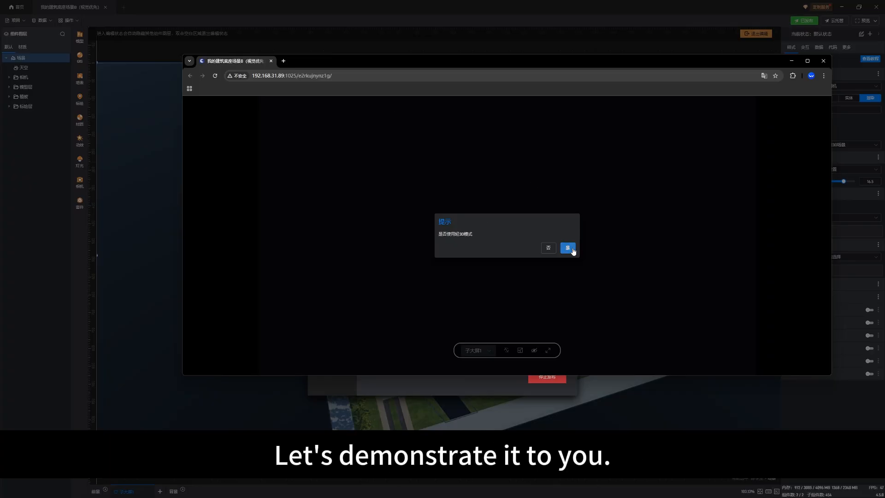
click(548, 249)
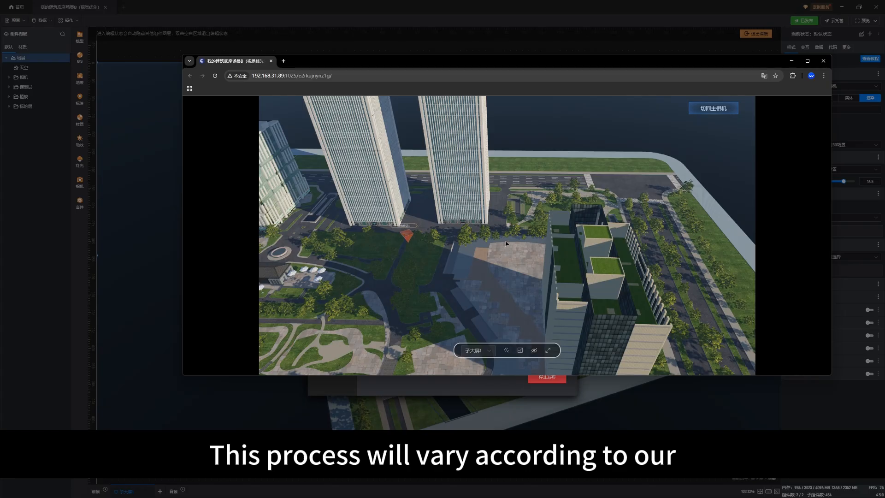
drag(496, 244, 562, 262)
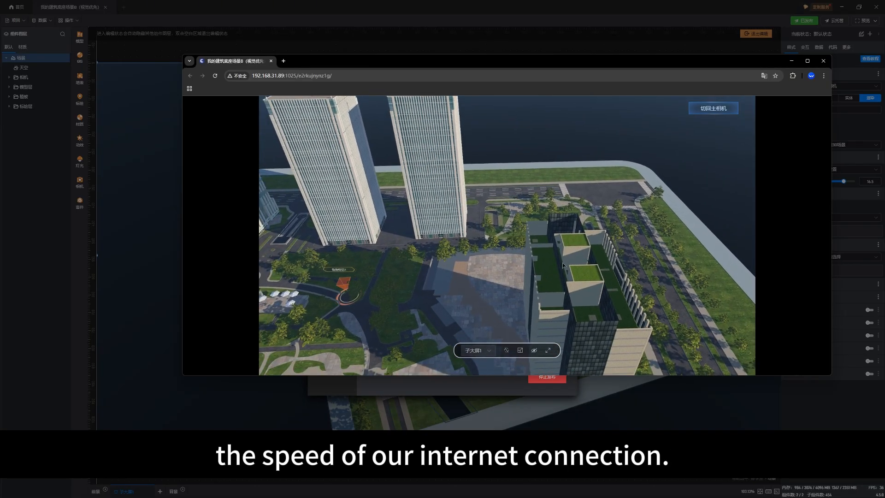
drag(458, 285, 678, 147)
click(716, 110)
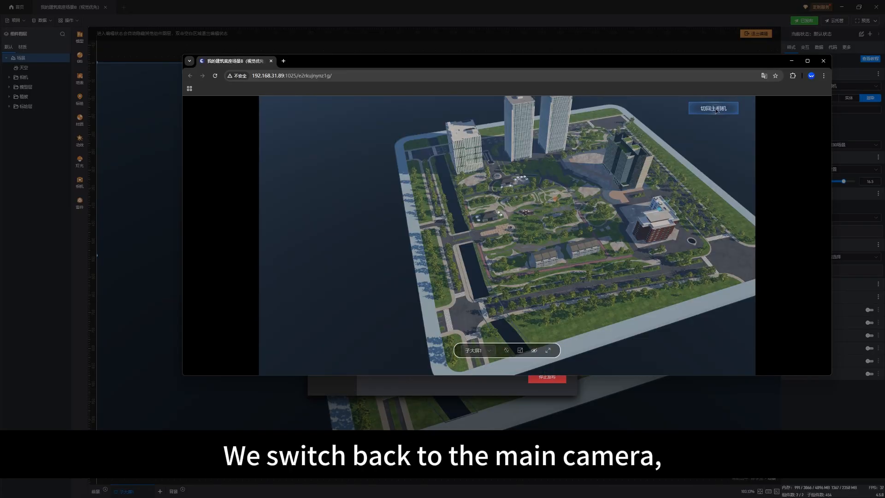
Orbit the full 3D scene from the main camera, switch to the roaming camera at the red building and look around.
mouse_move(536, 217)
mouse_down()
mouse_move(418, 219)
mouse_move(496, 253)
mouse_move(492, 221)
mouse_move(491, 239)
mouse_move(516, 209)
mouse_move(522, 222)
mouse_up()
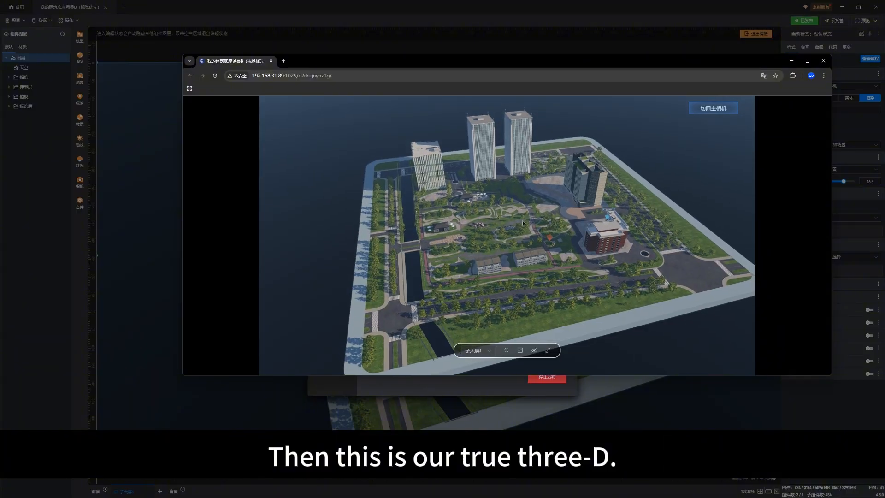
click(608, 211)
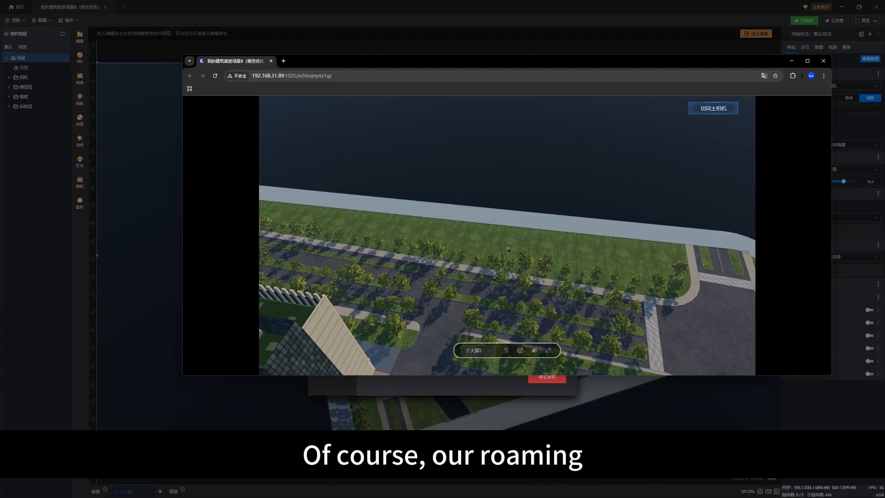
drag(508, 251, 409, 253)
drag(557, 244, 371, 268)
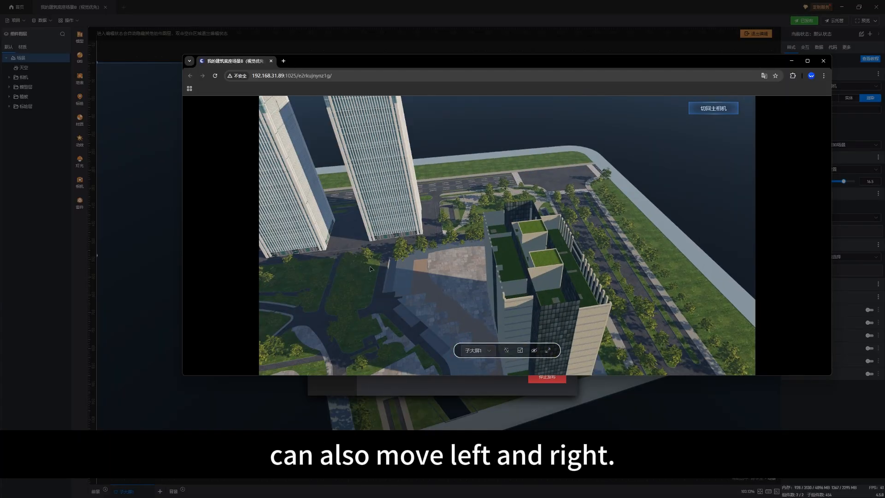
Move the roaming camera through the park sideways, backward and in height to test free movement in full 3D.
key(a)
key(s)
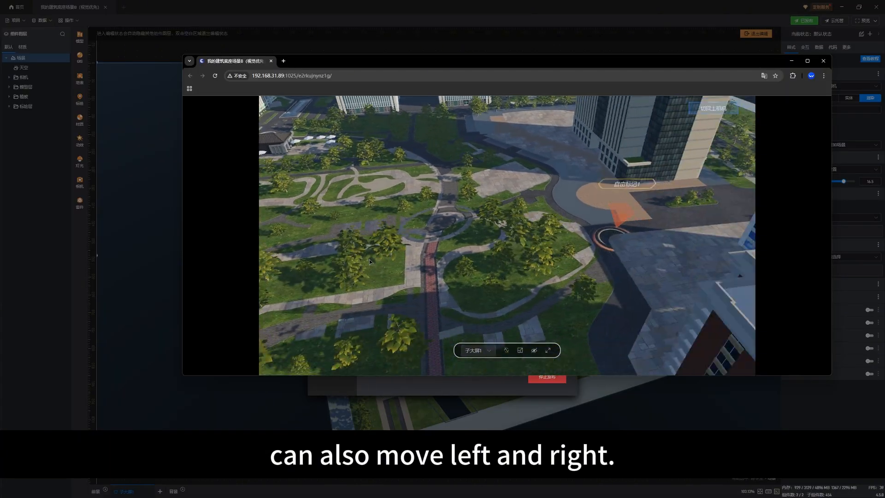
key(d)
key(e)
key(a)
key(q)
key(d)
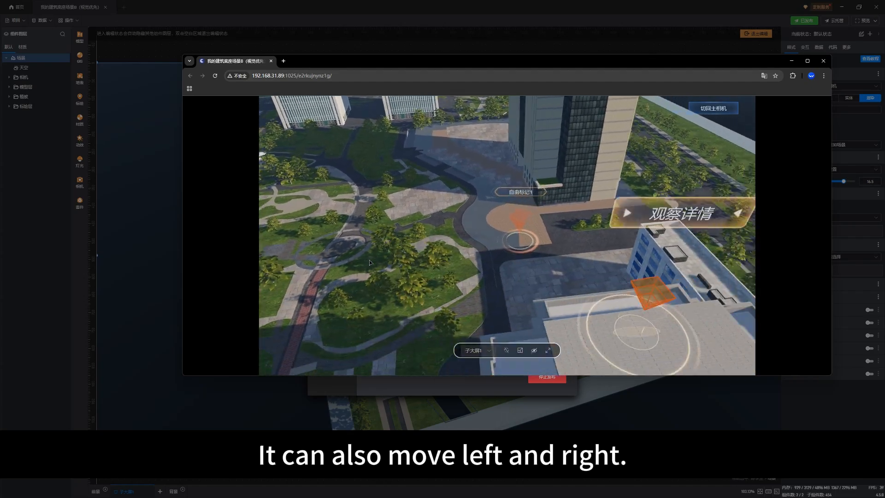
Open the published page afresh, close the older copy and accept the 轻3D模式 for loading the scene.
click(823, 60)
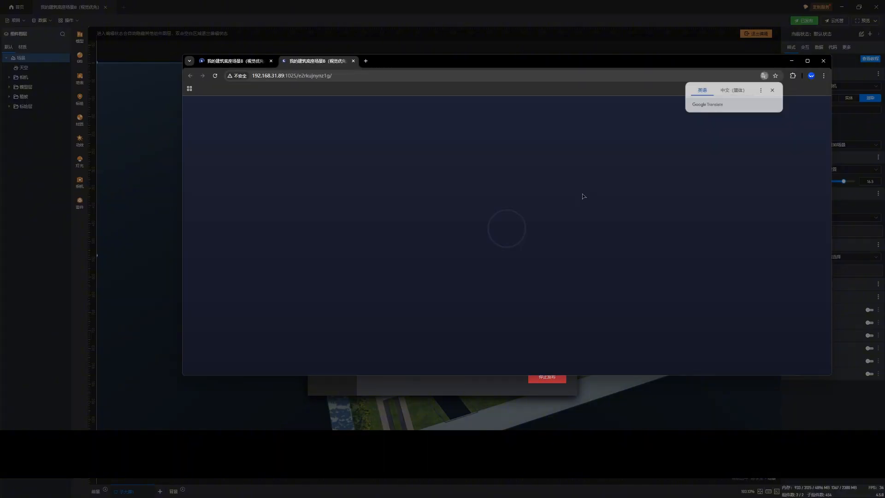
click(271, 61)
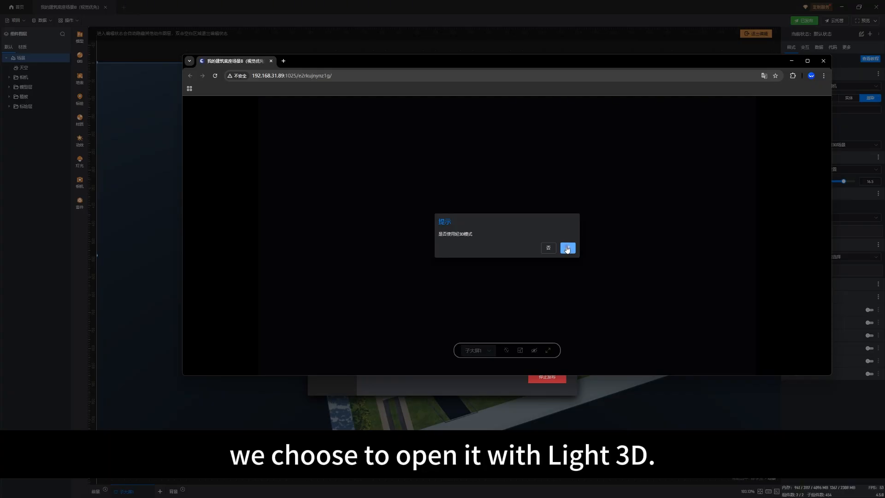
click(566, 249)
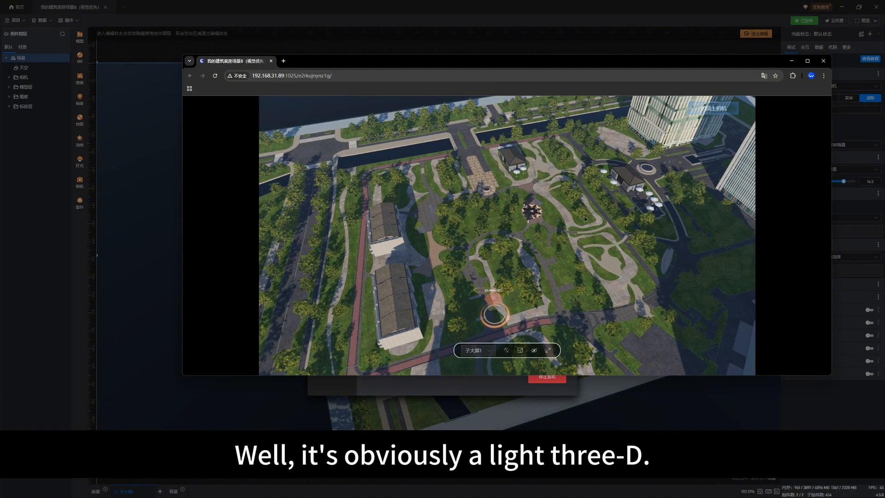
Test 切回主相机 in light 3D, rotate the scene and switch to the roaming camera at the red building.
click(717, 111)
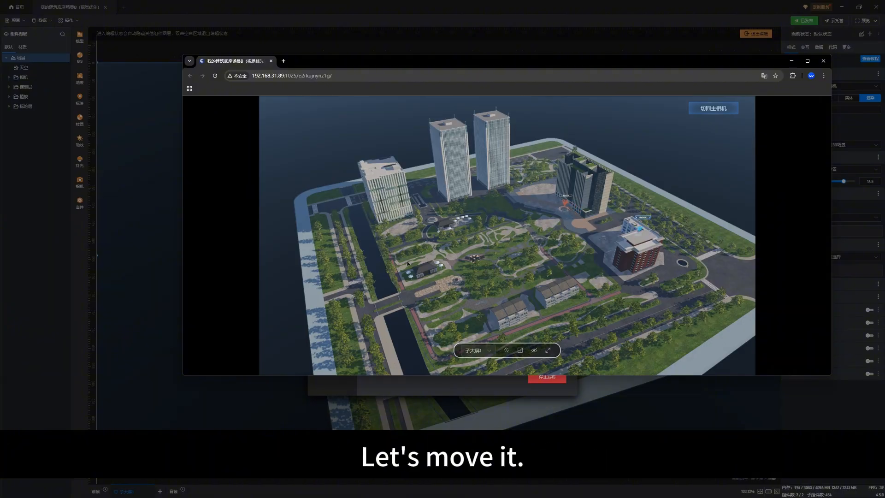
drag(501, 278, 491, 249)
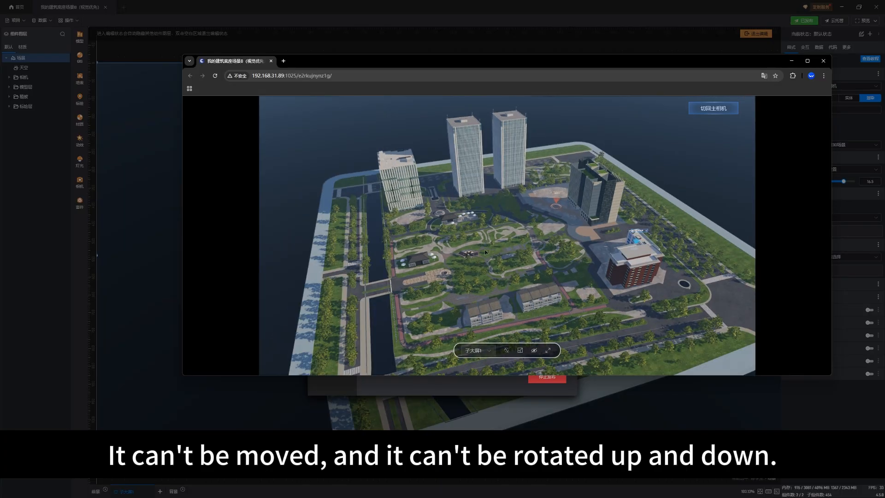
click(643, 233)
Look around the park from the roaming camera's fixed viewpoint in light 3D.
mouse_move(507, 231)
mouse_down()
mouse_move(441, 143)
mouse_move(266, 185)
mouse_up()
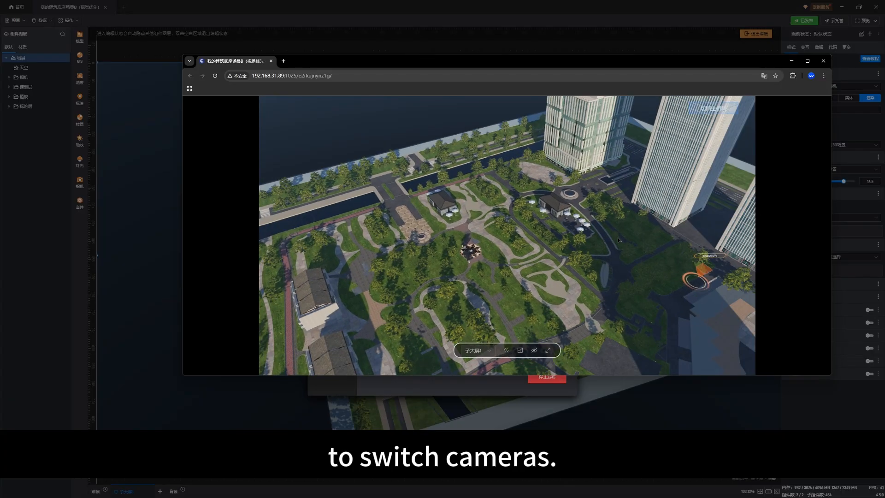
mouse_move(664, 239)
mouse_down()
mouse_move(442, 198)
mouse_move(543, 234)
mouse_move(668, 237)
mouse_up()
drag(428, 237, 329, 270)
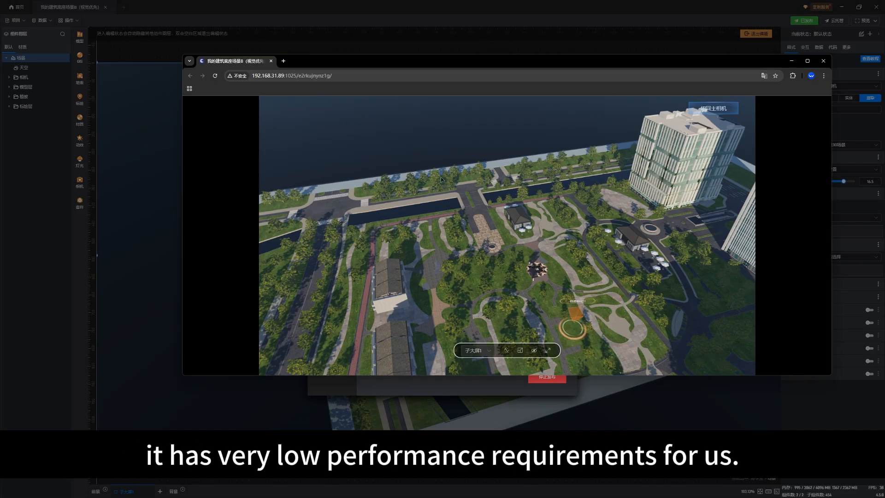
mouse_move(491, 270)
mouse_down()
mouse_move(493, 308)
mouse_move(535, 176)
mouse_up()
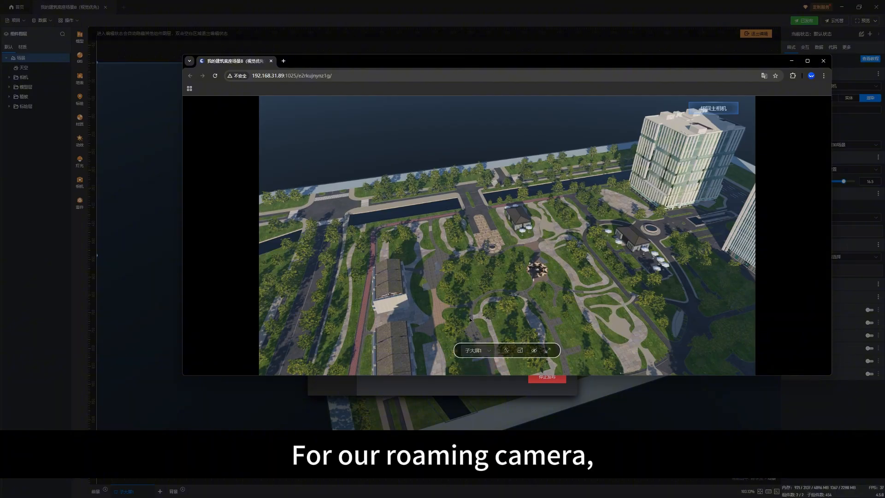
drag(469, 320, 549, 267)
Return to the main camera with 切回主相机 and rotate the light 3D scene to examine its views from different sides.
click(702, 110)
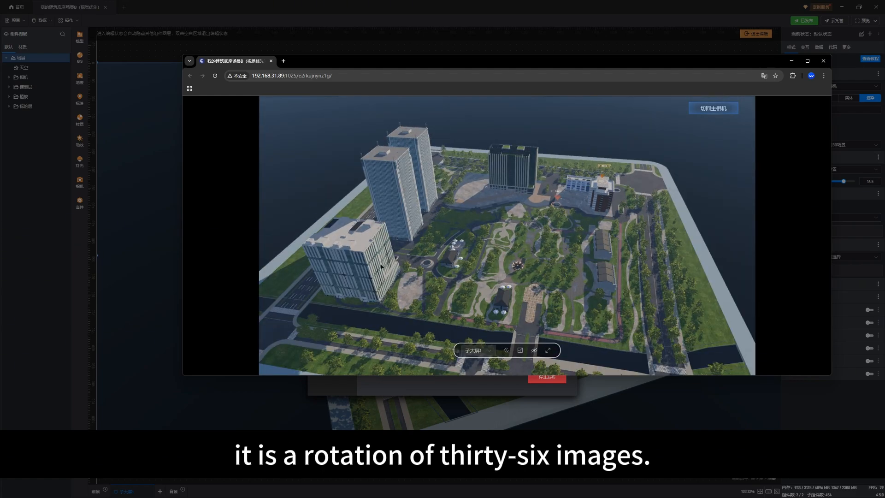
drag(381, 265, 667, 246)
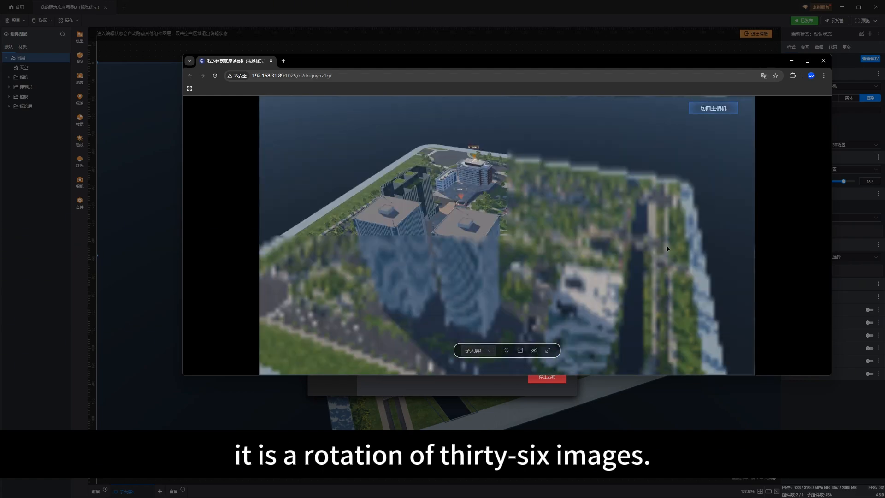
drag(395, 271, 469, 275)
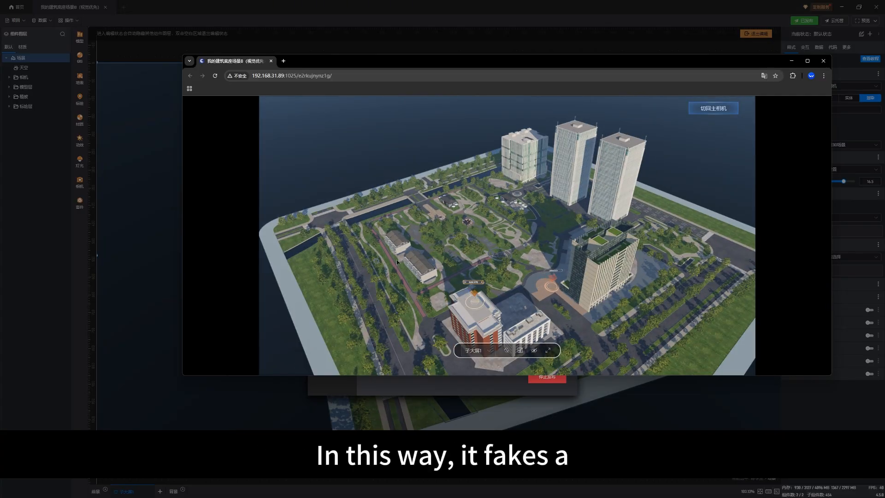
drag(400, 272, 507, 250)
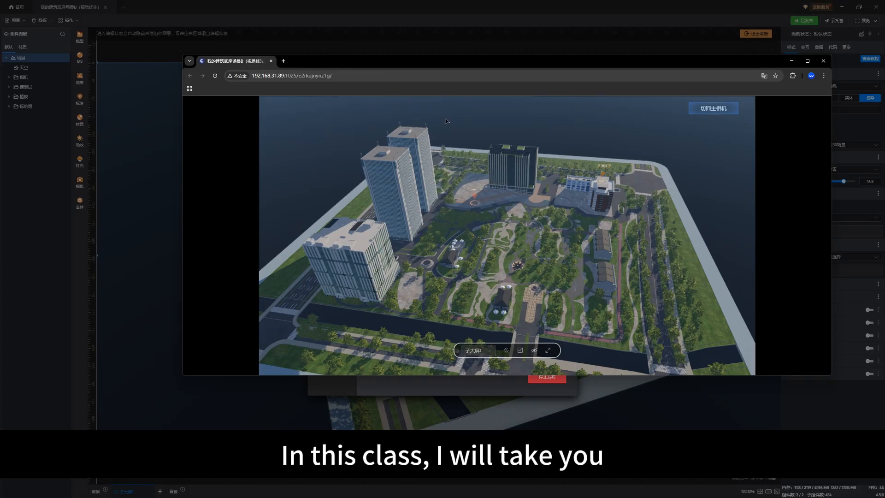
drag(516, 62, 460, 70)
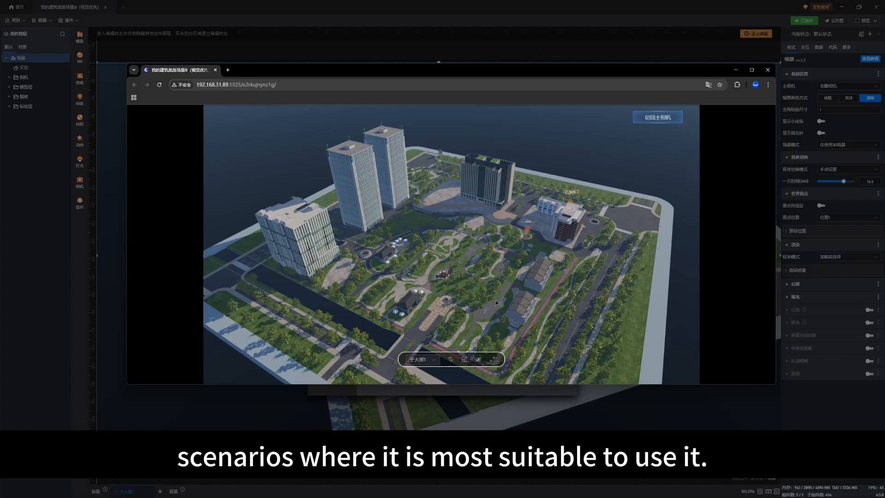
drag(488, 301, 472, 296)
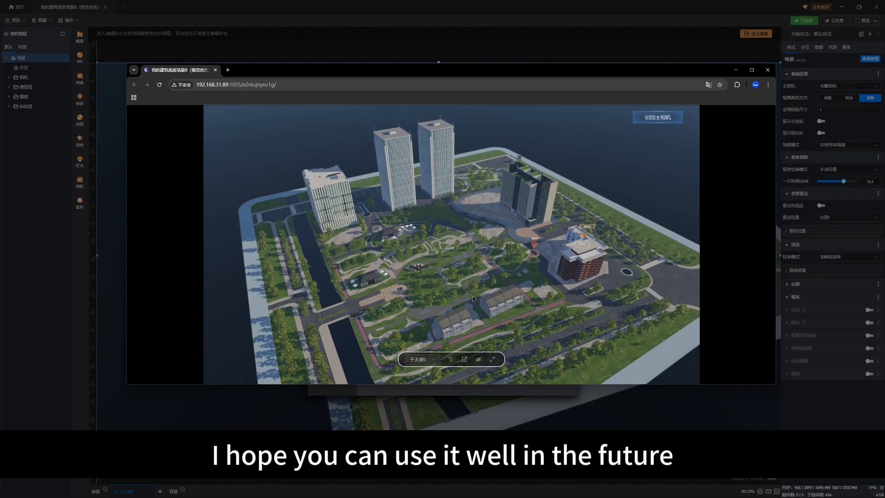